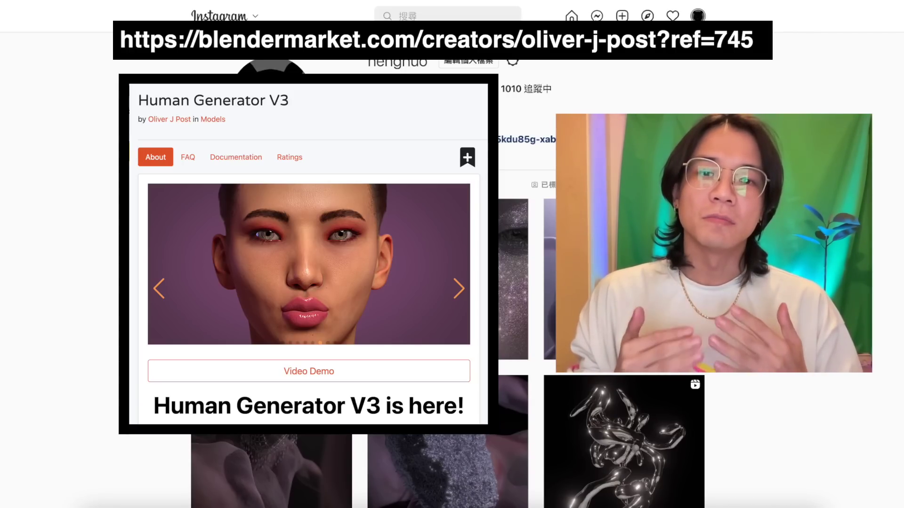
- Look through the Instagram profile's artwork, viewing the glitter face and textured-head posts and the older works further down
{"action": "left_click", "coordinate": [460, 263]}
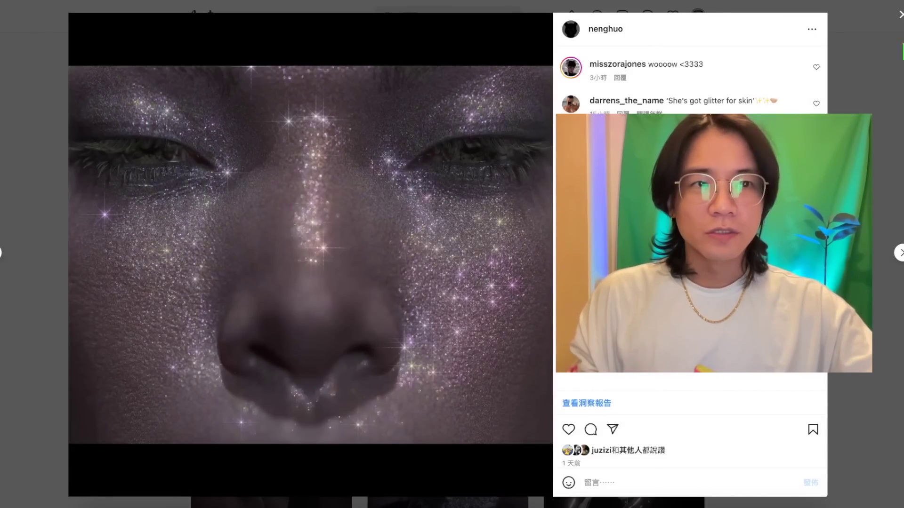
{"action": "left_click", "coordinate": [900, 18]}
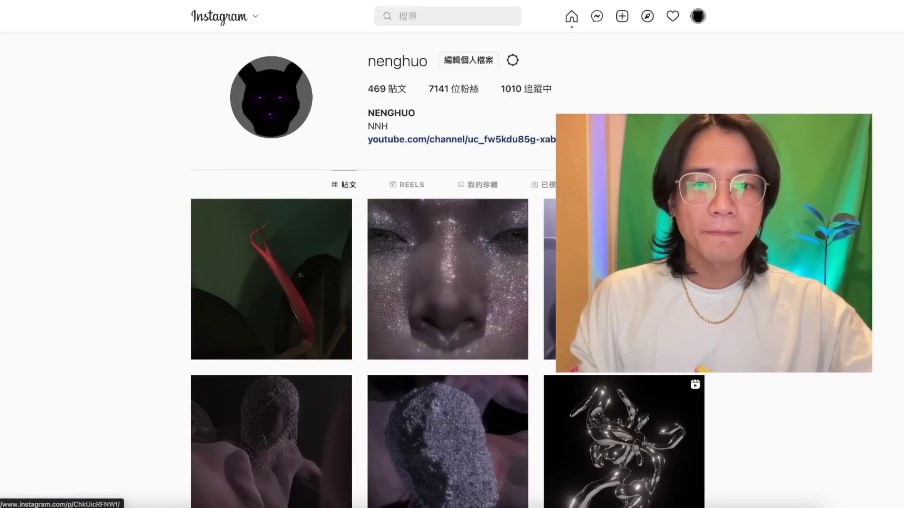
{"action": "scroll", "coordinate": [624, 236], "scroll_direction": "down", "scroll_amount": 1}
{"action": "left_click", "coordinate": [624, 236]}
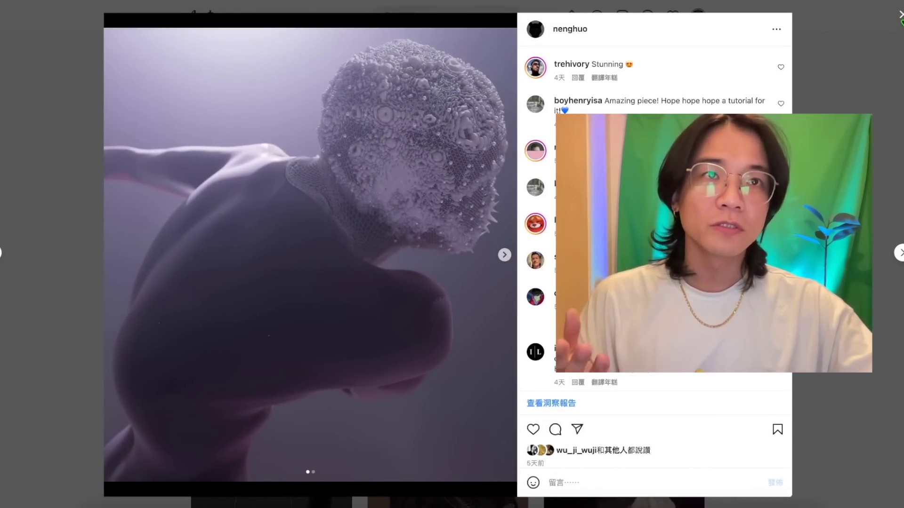
{"action": "left_click", "coordinate": [900, 18]}
{"action": "scroll", "coordinate": [470, 308], "scroll_direction": "down", "scroll_amount": 5}
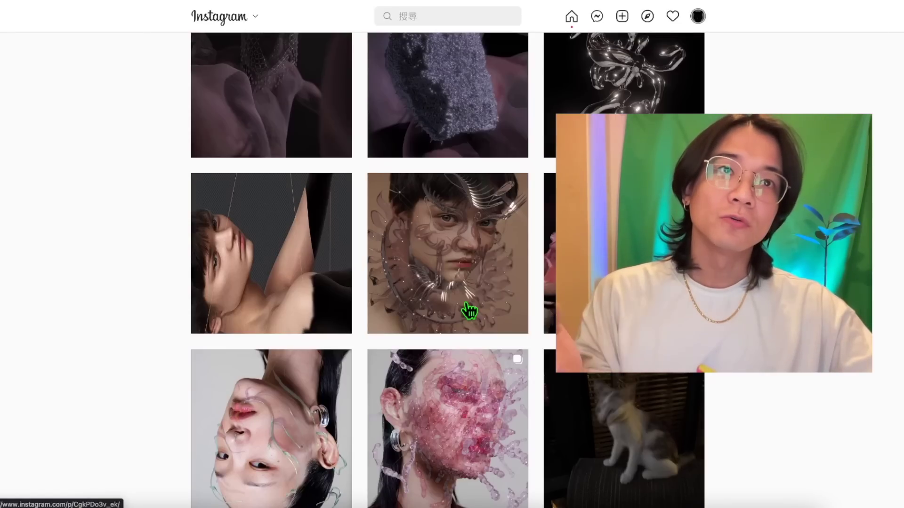
{"action": "scroll", "coordinate": [485, 323], "scroll_direction": "down", "scroll_amount": 5}
{"action": "scroll", "coordinate": [490, 325], "scroll_direction": "down", "scroll_amount": 5}
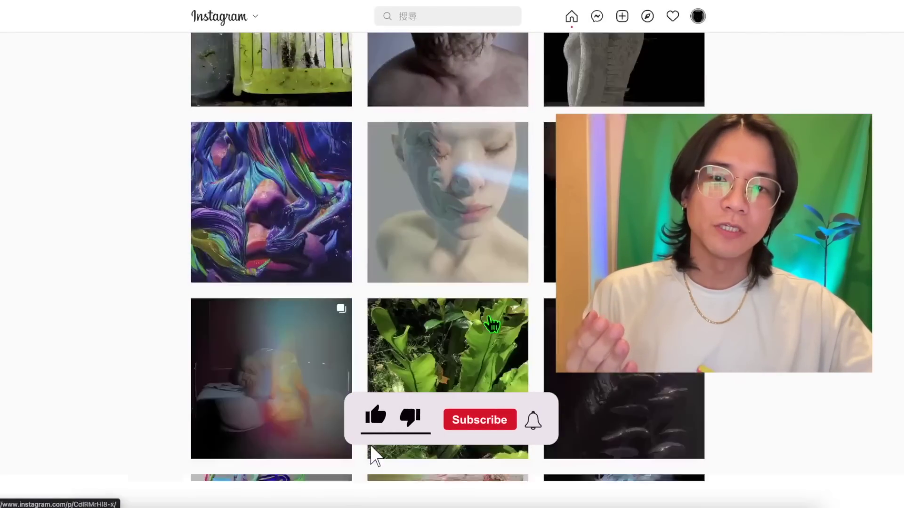
{"action": "scroll", "coordinate": [492, 324], "scroll_direction": "up", "scroll_amount": 10}
{"action": "scroll", "coordinate": [553, 292], "scroll_direction": "up", "scroll_amount": 3}
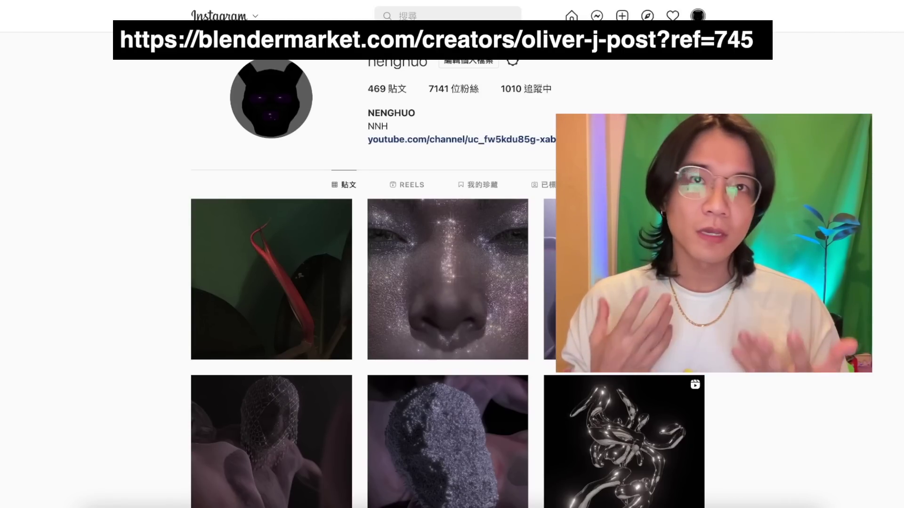
{"action": "left_click", "coordinate": [410, 258]}
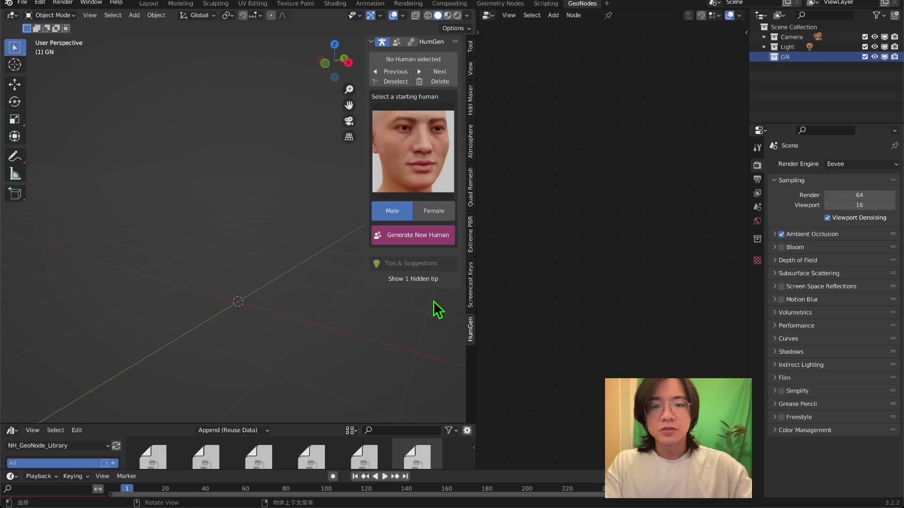
- Generate a new female human in Blender's HumGen add-on from the Asian 1 starting preset
{"action": "left_click", "coordinate": [414, 150]}
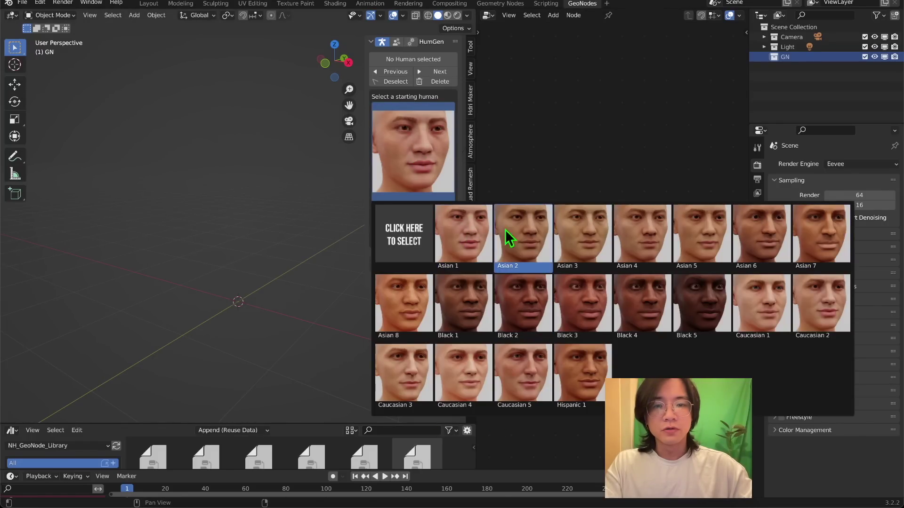
{"action": "left_click", "coordinate": [434, 211]}
{"action": "left_click", "coordinate": [423, 170]}
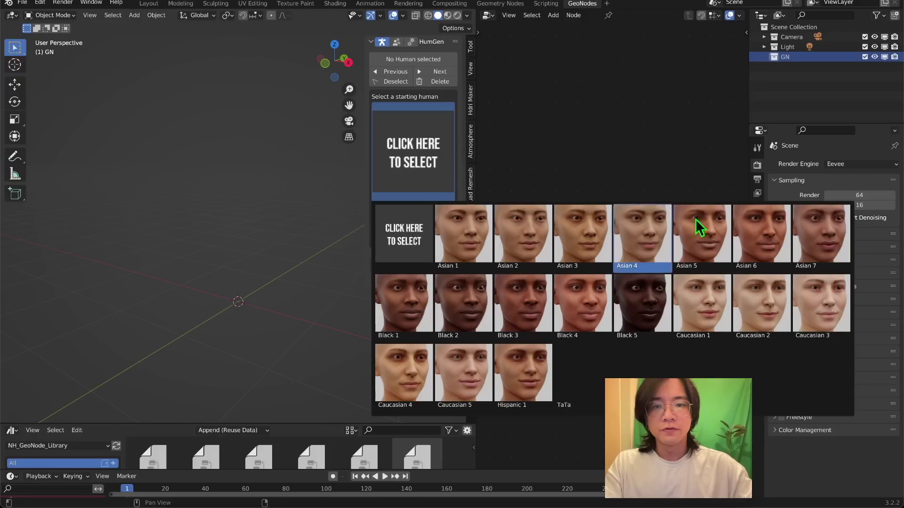
{"action": "left_click", "coordinate": [470, 232]}
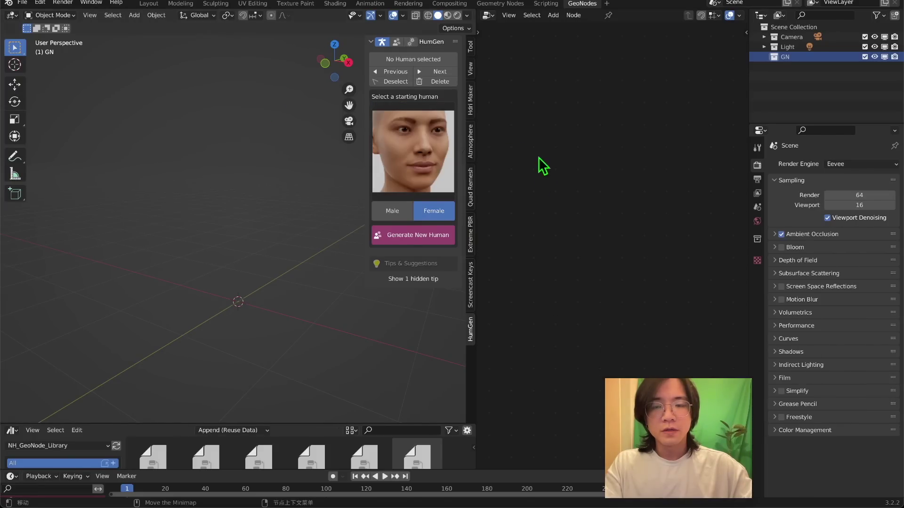
{"action": "left_click", "coordinate": [400, 237]}
{"action": "scroll", "coordinate": [278, 271], "scroll_direction": "up", "scroll_amount": 11}
{"action": "middle_click_drag", "start_coordinate": [292, 301], "coordinate": [312, 306]}
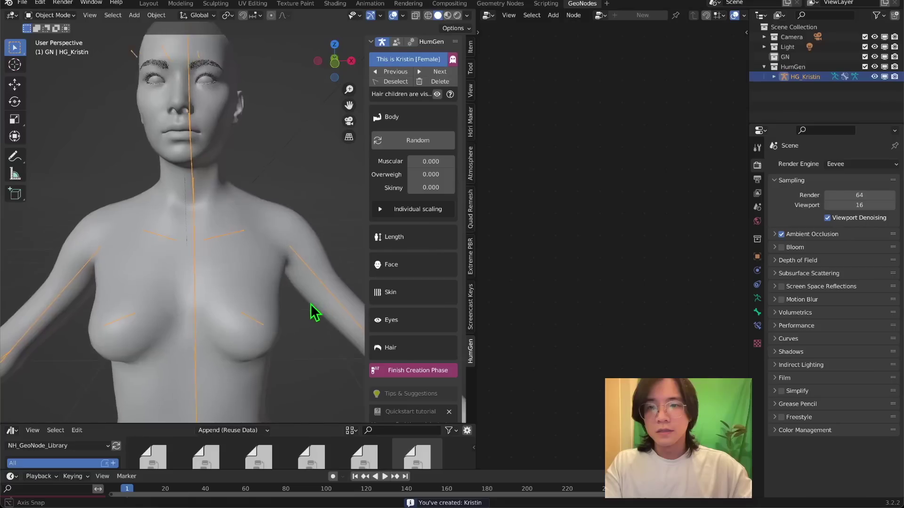
- Show the generated human with its materials in the viewport and set the render engine to Cycles
{"action": "scroll", "coordinate": [292, 307], "scroll_direction": "down", "scroll_amount": 1}
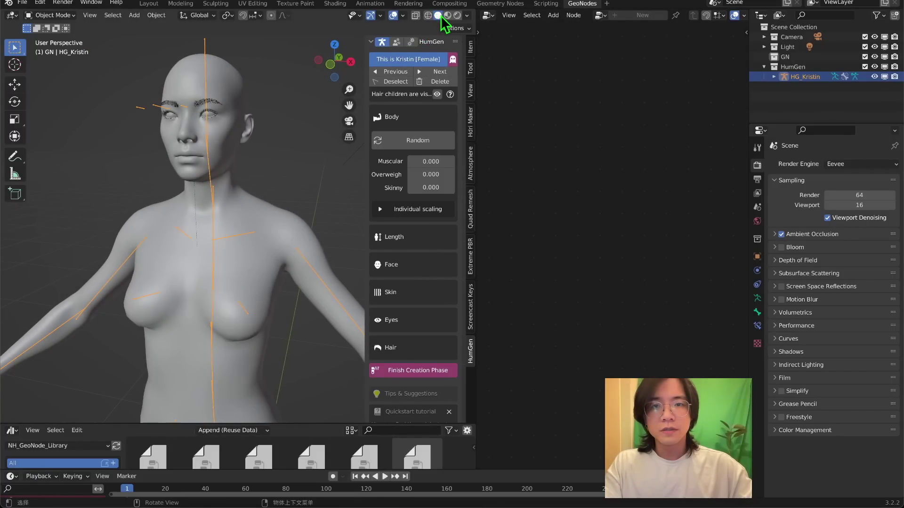
{"action": "scroll", "coordinate": [263, 144], "scroll_direction": "down", "scroll_amount": 3}
{"action": "middle_click_drag", "start_coordinate": [264, 146], "coordinate": [298, 162]}
{"action": "scroll", "coordinate": [224, 158], "scroll_direction": "up", "scroll_amount": 7}
{"action": "scroll", "coordinate": [226, 156], "scroll_direction": "down", "scroll_amount": 2}
{"action": "scroll", "coordinate": [245, 158], "scroll_direction": "down", "scroll_amount": 4}
{"action": "left_click", "coordinate": [871, 165]}
{"action": "left_click", "coordinate": [864, 198]}
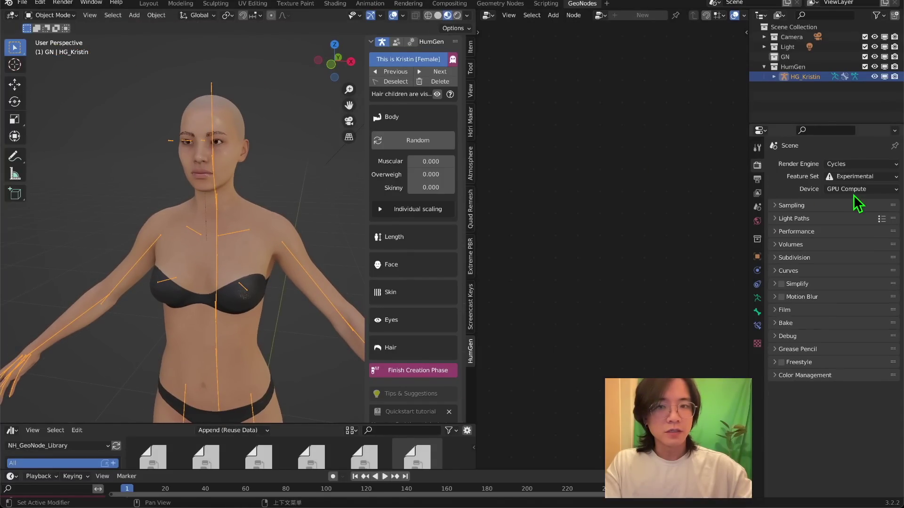
{"action": "key", "text": "z"}
- Widen the 3D viewport into the node editor's area and frame the whole upper body of the human
{"action": "scroll", "coordinate": [250, 141], "scroll_direction": "up", "scroll_amount": 3}
{"action": "mouse_move", "coordinate": [255, 144]}
{"action": "middle_mouse_down"}
{"action": "mouse_move", "coordinate": [319, 143]}
{"action": "mouse_move", "coordinate": [258, 151]}
{"action": "mouse_move", "coordinate": [260, 143]}
{"action": "middle_mouse_up"}
{"action": "left_click_drag", "start_coordinate": [475, 117], "coordinate": [577, 117]}
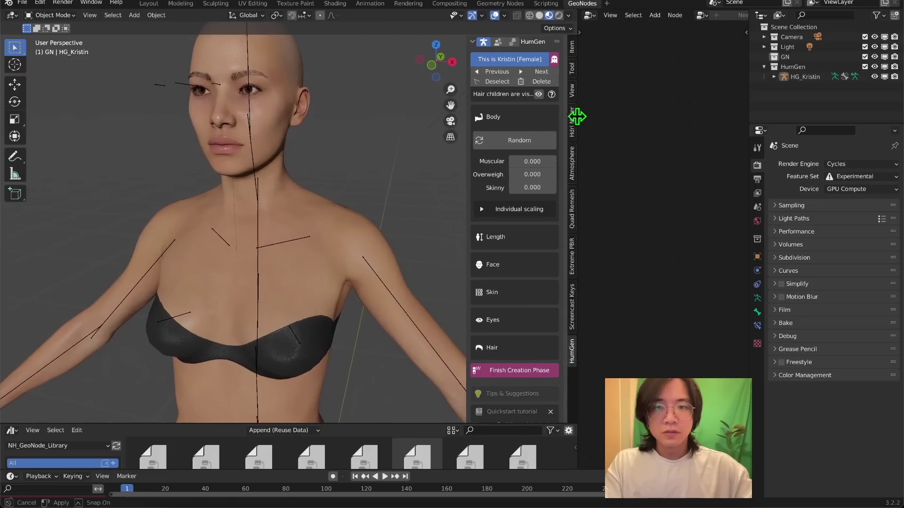
{"action": "scroll", "coordinate": [347, 169], "scroll_direction": "down", "scroll_amount": 2}
{"action": "middle_click_drag", "start_coordinate": [305, 213], "coordinate": [269, 202]}
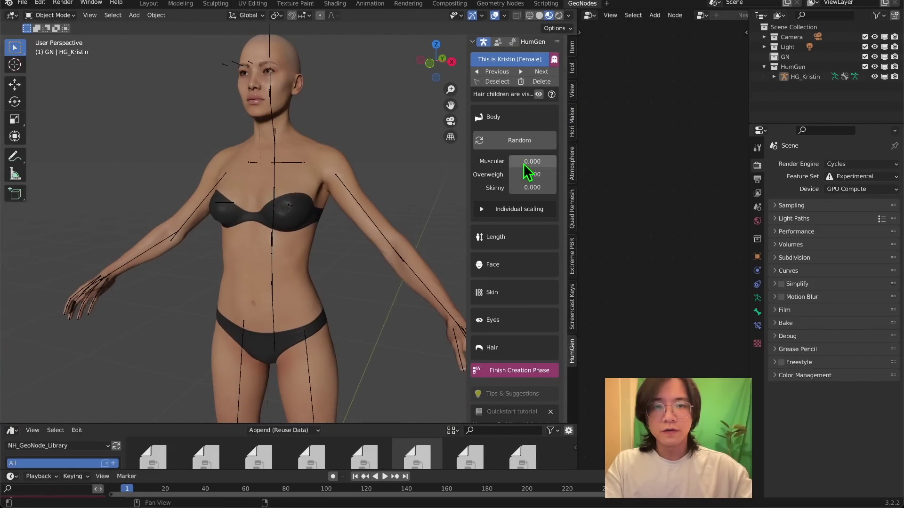
- Make the human's body thinner by setting Skinny to about 0.776, keeping Muscular at 0
{"action": "left_click_drag", "start_coordinate": [530, 162], "coordinate": [509, 175]}
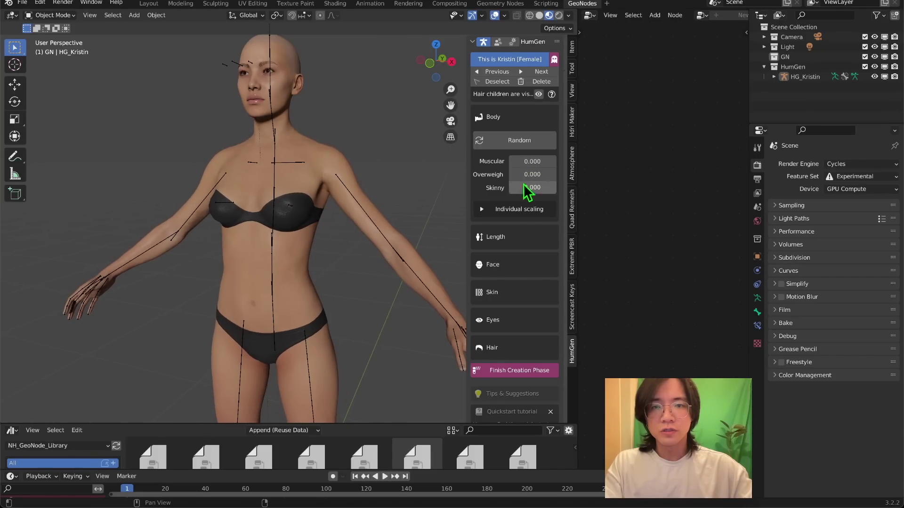
{"action": "left_click_drag", "start_coordinate": [522, 187], "coordinate": [545, 187]}
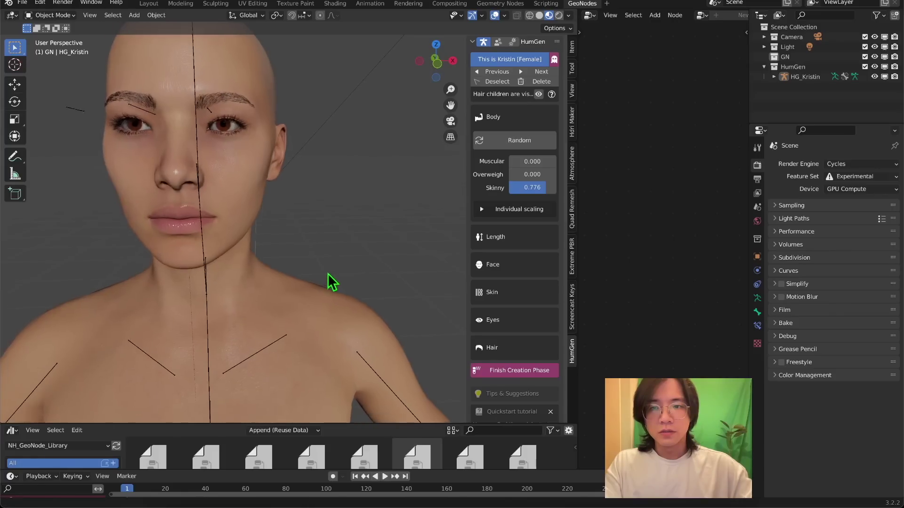
{"action": "middle_click_drag", "start_coordinate": [328, 273], "coordinate": [336, 267]}
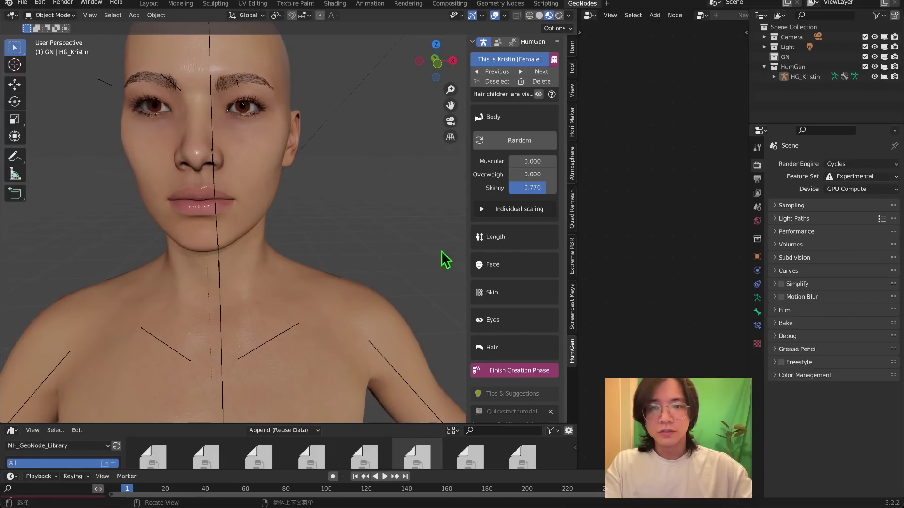
- Open the human's Face settings and try adjusting the Temple Size and the eyes' Lid Fat Pad
{"action": "left_click", "coordinate": [498, 266]}
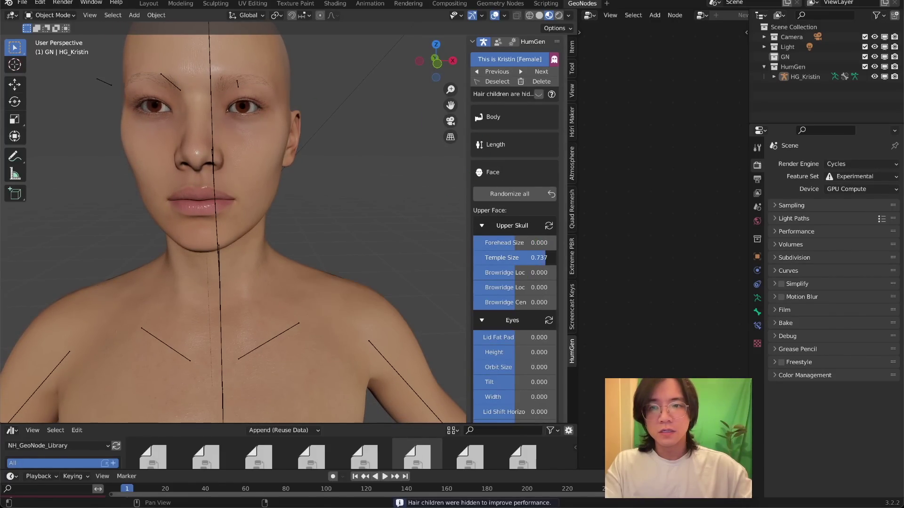
{"action": "scroll", "coordinate": [334, 248], "scroll_direction": "down", "scroll_amount": 3}
{"action": "middle_click_drag", "start_coordinate": [332, 241], "coordinate": [358, 243]}
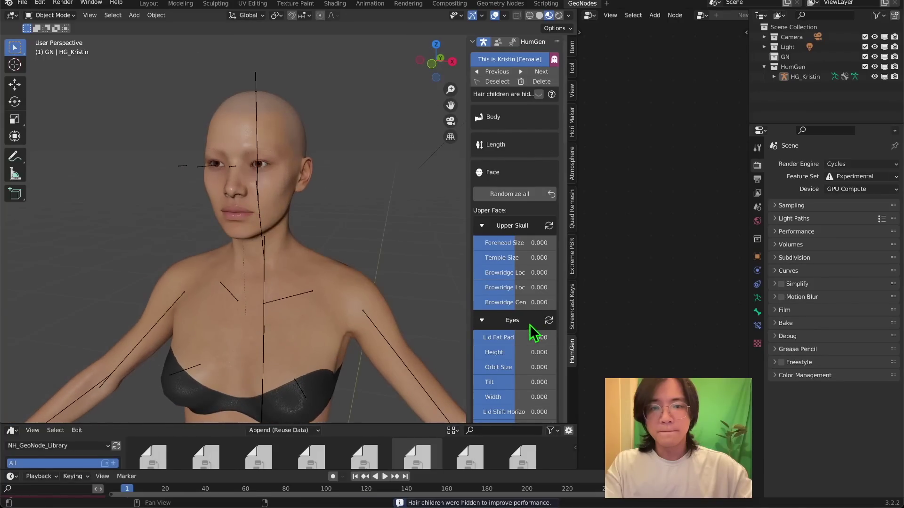
{"action": "left_click_drag", "start_coordinate": [517, 337], "coordinate": [553, 337]}
- Expand the ear shape settings and set the mouth's Height to about 0.688 and Offset to 0.4
{"action": "scroll", "coordinate": [524, 320], "scroll_direction": "down", "scroll_amount": 8}
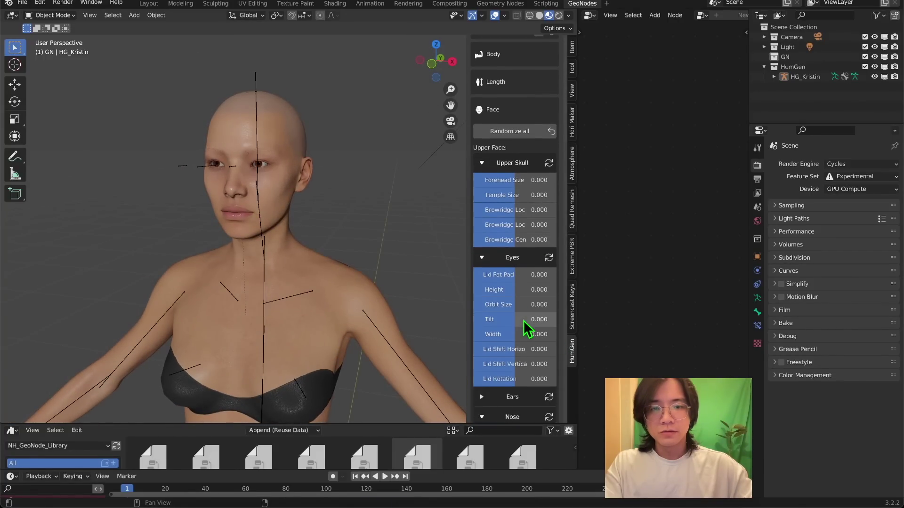
{"action": "left_click", "coordinate": [482, 282]}
{"action": "scroll", "coordinate": [492, 291], "scroll_direction": "down", "scroll_amount": 4}
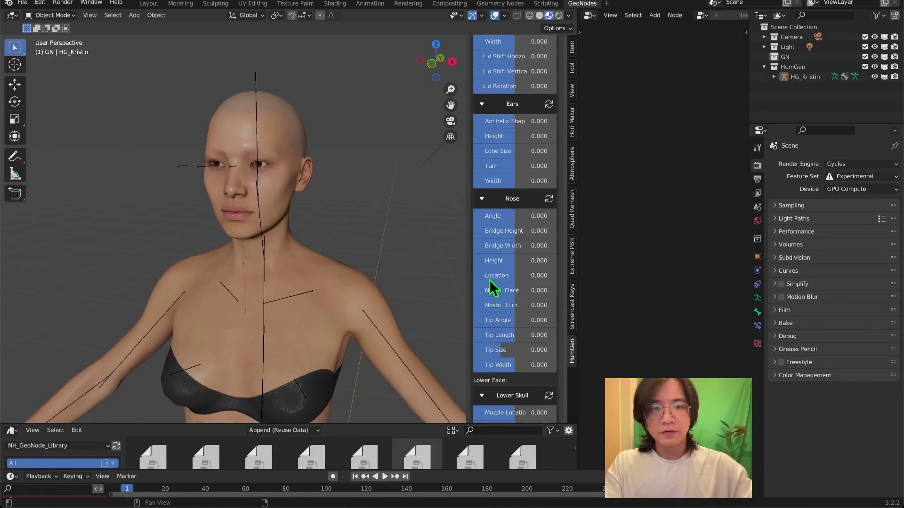
{"action": "scroll", "coordinate": [495, 304], "scroll_direction": "down", "scroll_amount": 10}
{"action": "left_click_drag", "start_coordinate": [510, 206], "coordinate": [540, 205]}
{"action": "left_click_drag", "start_coordinate": [513, 236], "coordinate": [530, 235]}
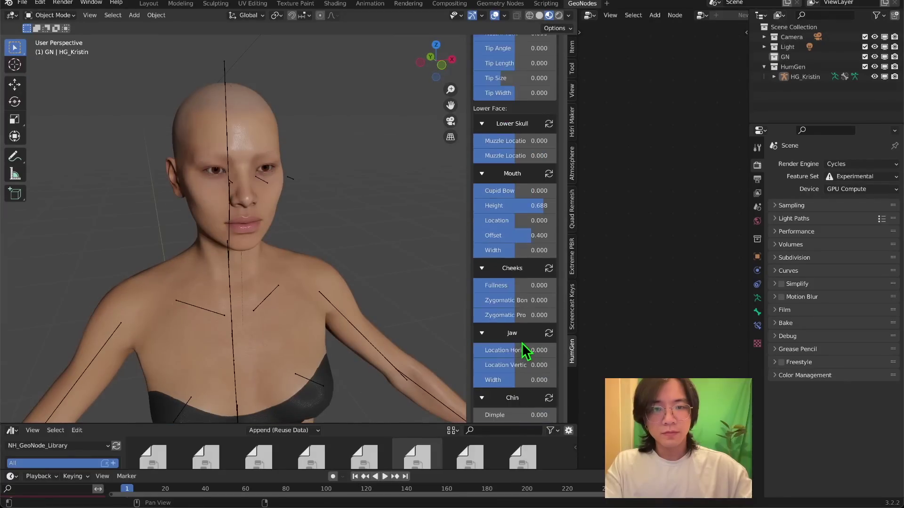
- Shape the eyes with Lid Fat Pad about 0.987, Orbit Size 0.3, Width about 0.812 and horizontal Lid Shift 1
{"action": "scroll", "coordinate": [522, 352], "scroll_direction": "up", "scroll_amount": 12}
{"action": "left_click_drag", "start_coordinate": [514, 254], "coordinate": [556, 253]}
{"action": "left_click_drag", "start_coordinate": [514, 283], "coordinate": [532, 283]}
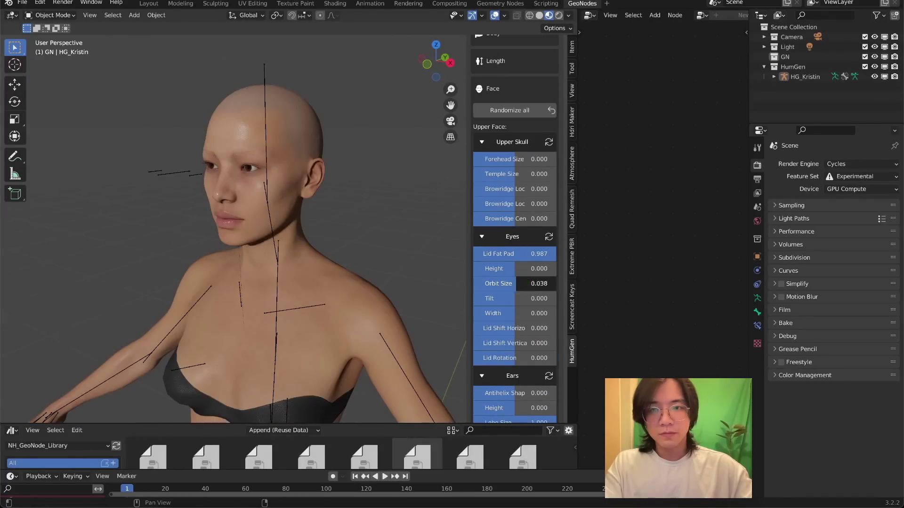
{"action": "left_click_drag", "start_coordinate": [518, 313], "coordinate": [537, 328]}
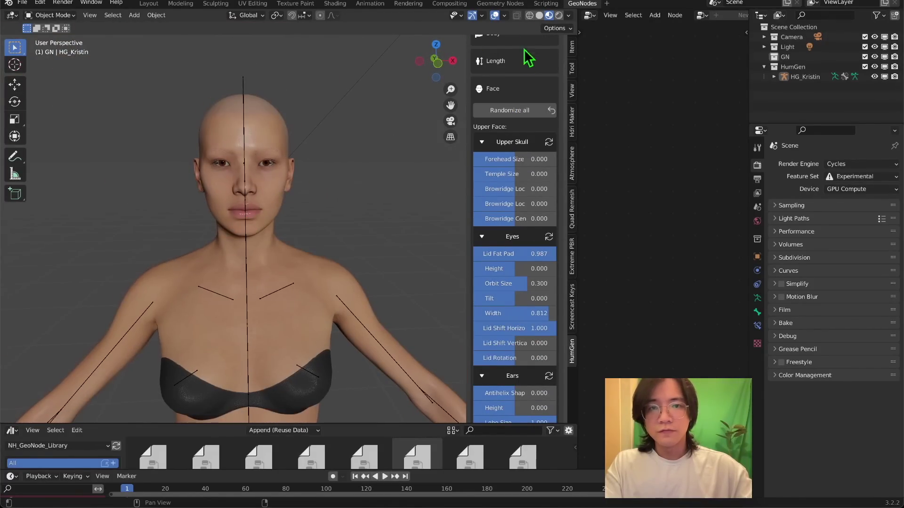
{"action": "scroll", "coordinate": [530, 108], "scroll_direction": "up", "scroll_amount": 4}
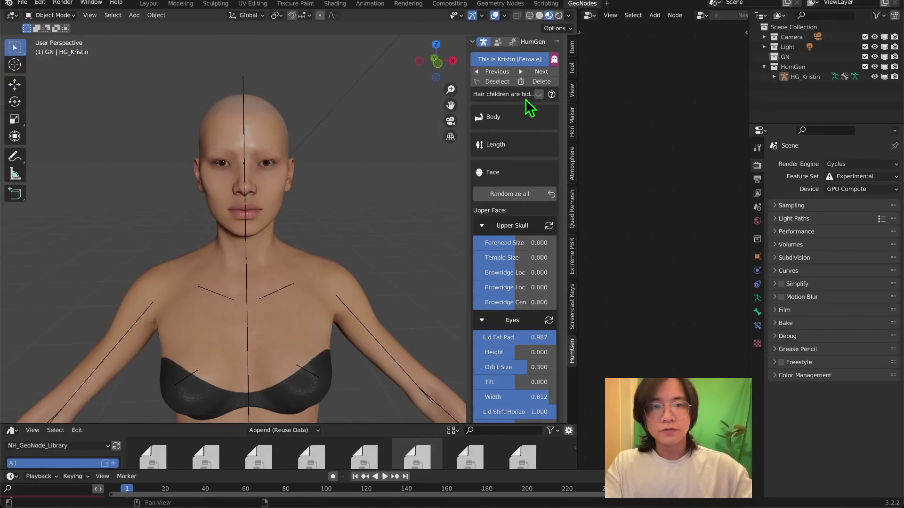
- Unlock the extended slider range for the human and set the eyes' Width and Lid Fat Pad to 2
{"action": "left_click", "coordinate": [554, 57]}
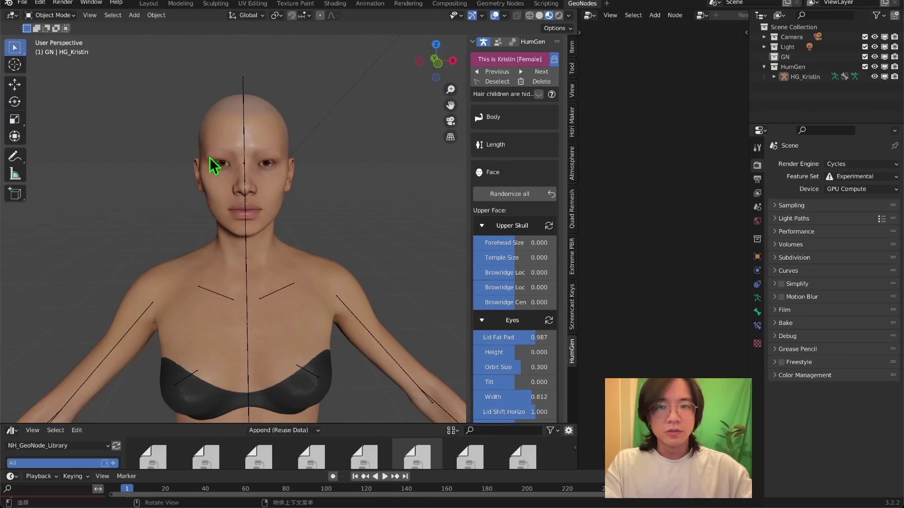
{"action": "middle_click_drag", "start_coordinate": [300, 182], "coordinate": [262, 185]}
{"action": "scroll", "coordinate": [263, 185], "scroll_direction": "up", "scroll_amount": 4}
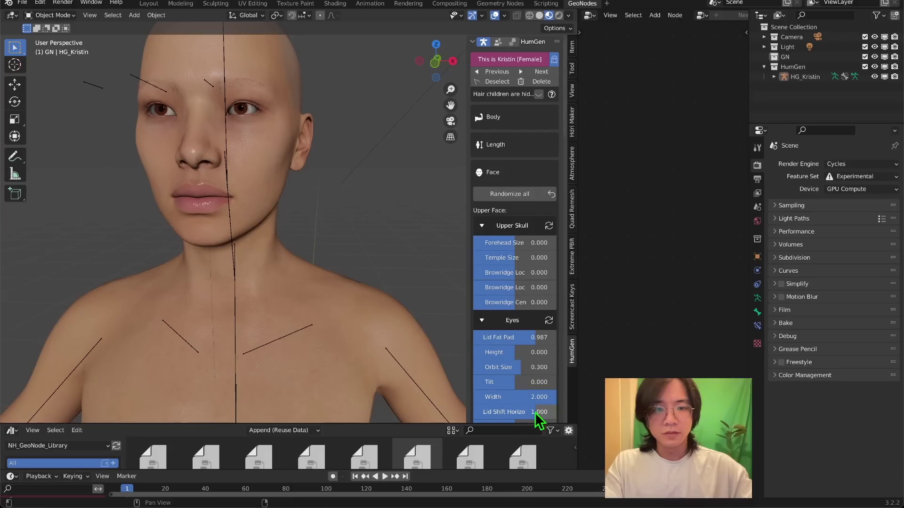
{"action": "middle_click_drag", "start_coordinate": [311, 261], "coordinate": [55, 101]}
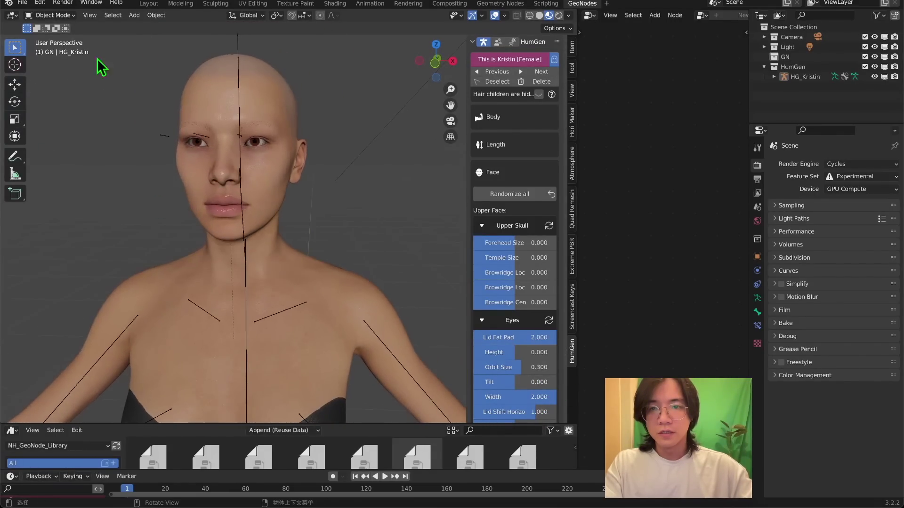
- Blend the face presets with Variation 3 at -0.125, Asian at 1.625, Black at 0.703 and Caucasian at about -0.062
{"action": "scroll", "coordinate": [508, 212], "scroll_direction": "down", "scroll_amount": 20}
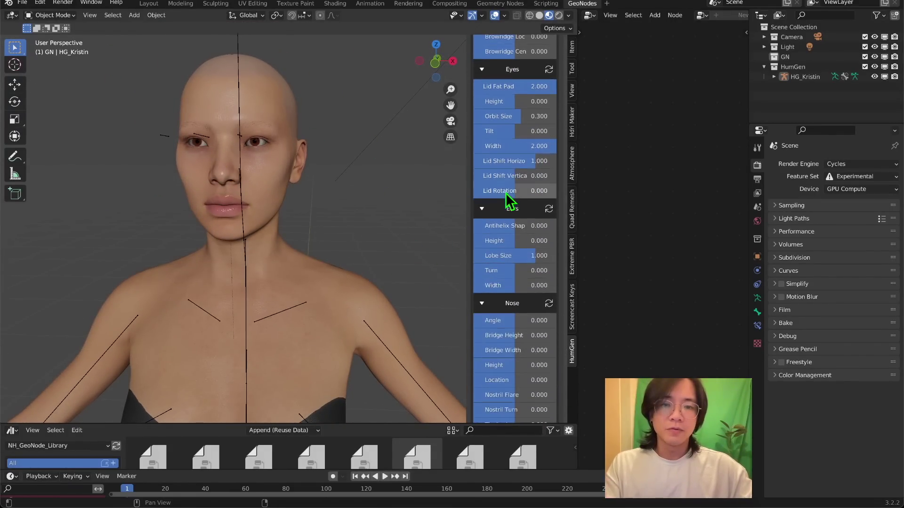
{"action": "scroll", "coordinate": [508, 221], "scroll_direction": "down", "scroll_amount": 15}
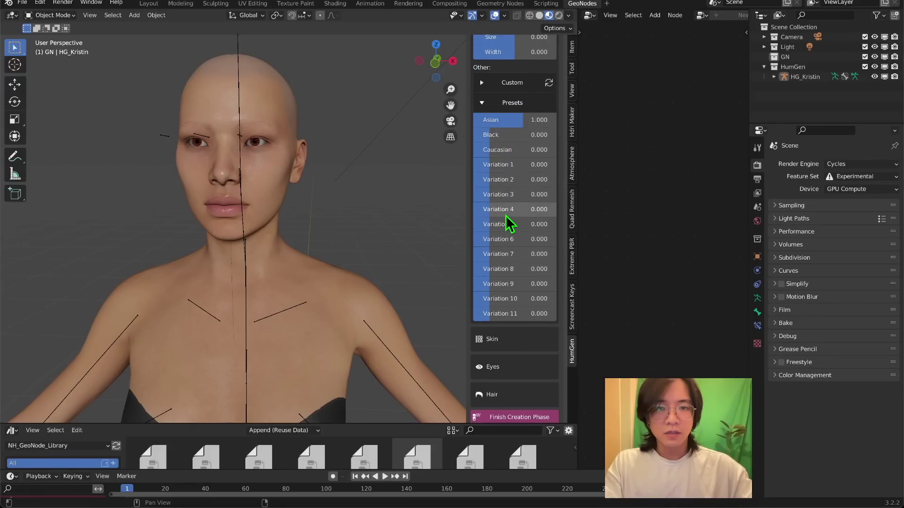
{"action": "left_click_drag", "start_coordinate": [499, 194], "coordinate": [283, 202]}
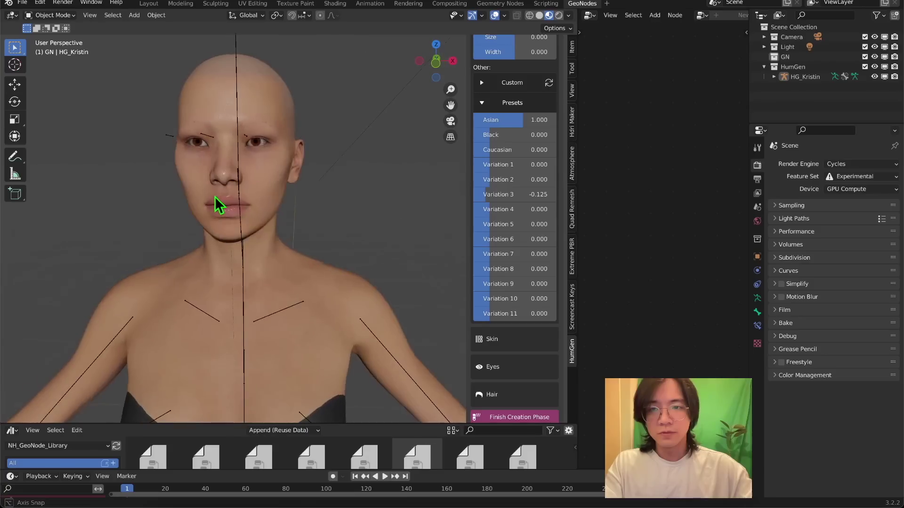
{"action": "left_click_drag", "start_coordinate": [508, 120], "coordinate": [541, 121]}
{"action": "left_click_drag", "start_coordinate": [490, 137], "coordinate": [514, 137]}
{"action": "middle_click_drag", "start_coordinate": [254, 205], "coordinate": [239, 219]}
{"action": "left_click_drag", "start_coordinate": [490, 155], "coordinate": [518, 151]}
- Expand the human's skin settings and turn on subsurface scattering
{"action": "scroll", "coordinate": [510, 266], "scroll_direction": "down", "scroll_amount": 4}
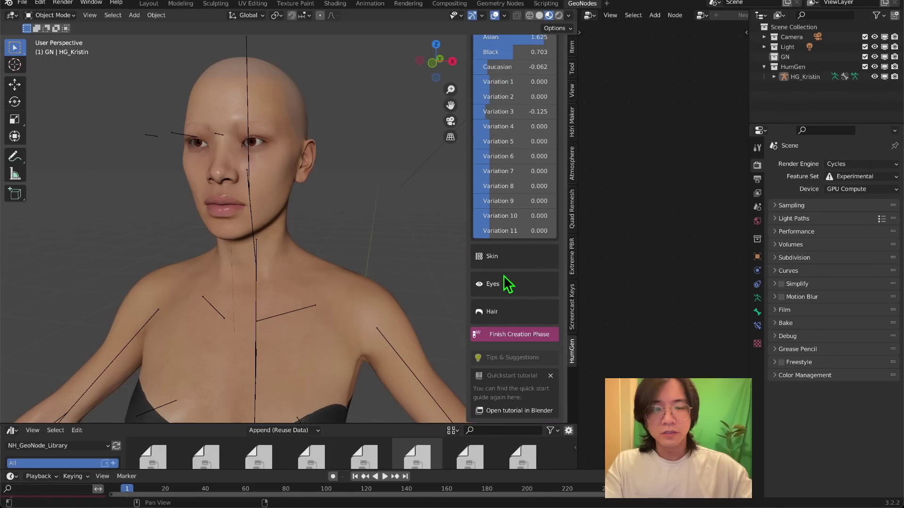
{"action": "left_click", "coordinate": [486, 259]}
{"action": "scroll", "coordinate": [492, 261], "scroll_direction": "up", "scroll_amount": 10}
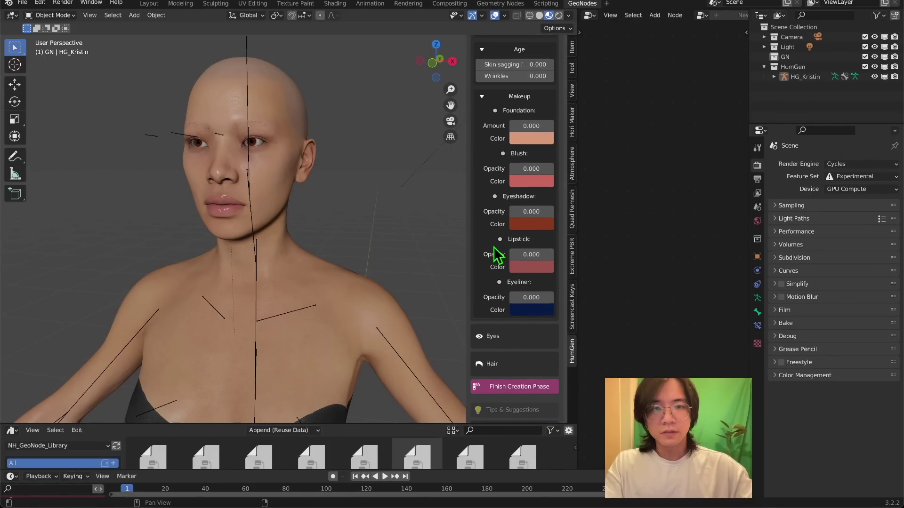
{"action": "scroll", "coordinate": [495, 245], "scroll_direction": "up", "scroll_amount": 6}
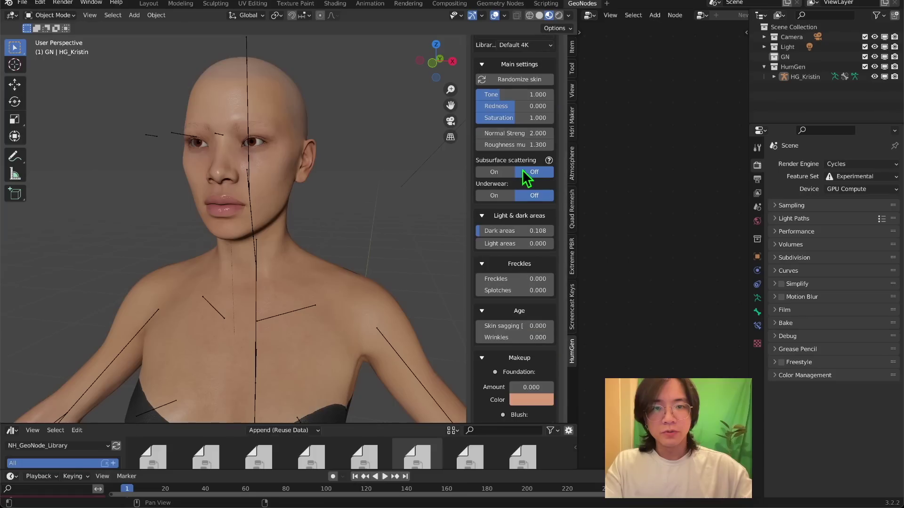
{"action": "left_click", "coordinate": [497, 173]}
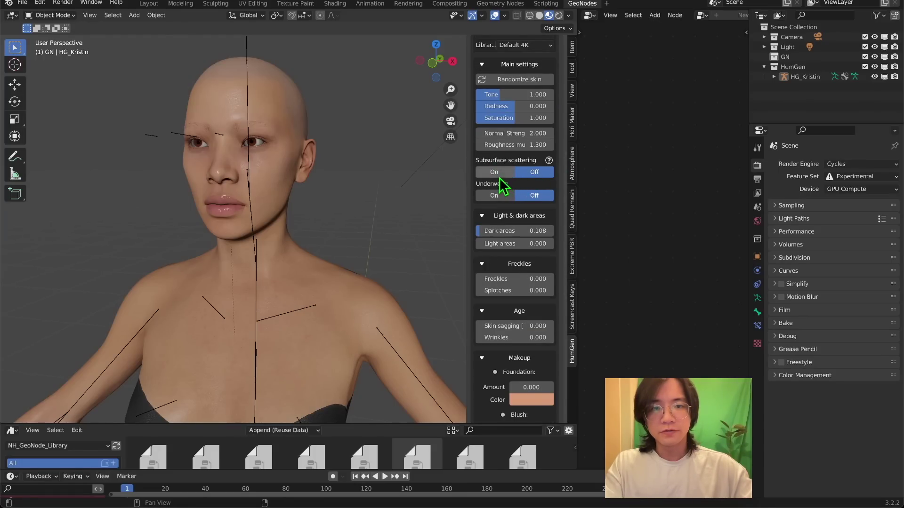
{"action": "middle_click_drag", "start_coordinate": [349, 193], "coordinate": [354, 197]}
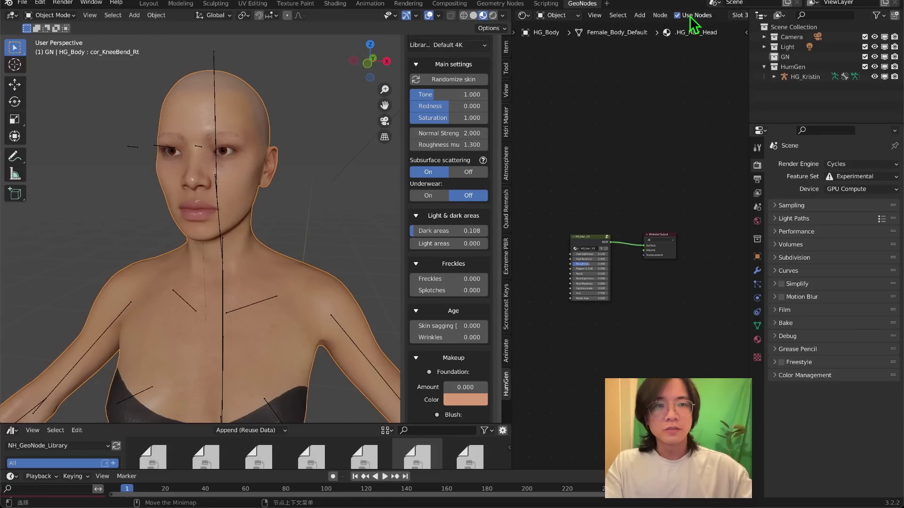
- Switch the body's material slot to .Human and set the Principled BSDF's Subsurface to 0.01
{"action": "scroll", "coordinate": [636, 15], "scroll_direction": "down", "scroll_amount": 5}
{"action": "left_click", "coordinate": [580, 16]}
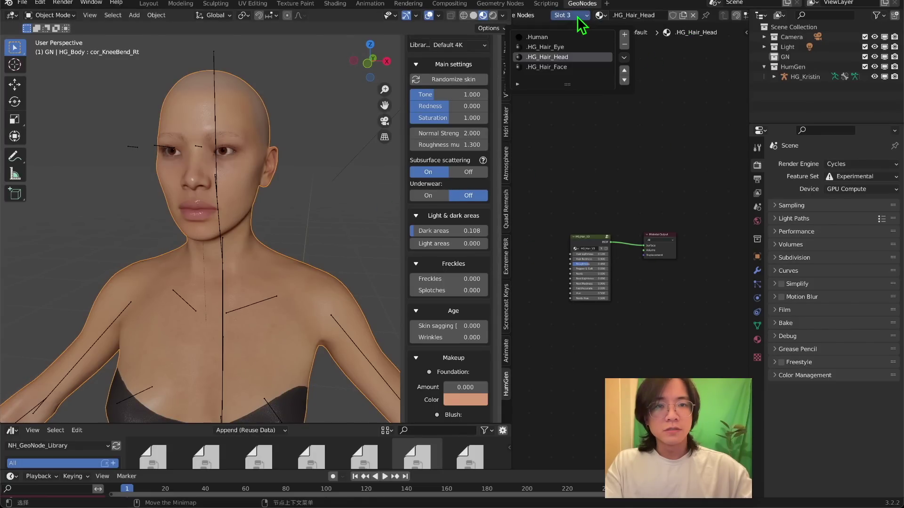
{"action": "left_click", "coordinate": [565, 38]}
{"action": "scroll", "coordinate": [636, 262], "scroll_direction": "down", "scroll_amount": 8}
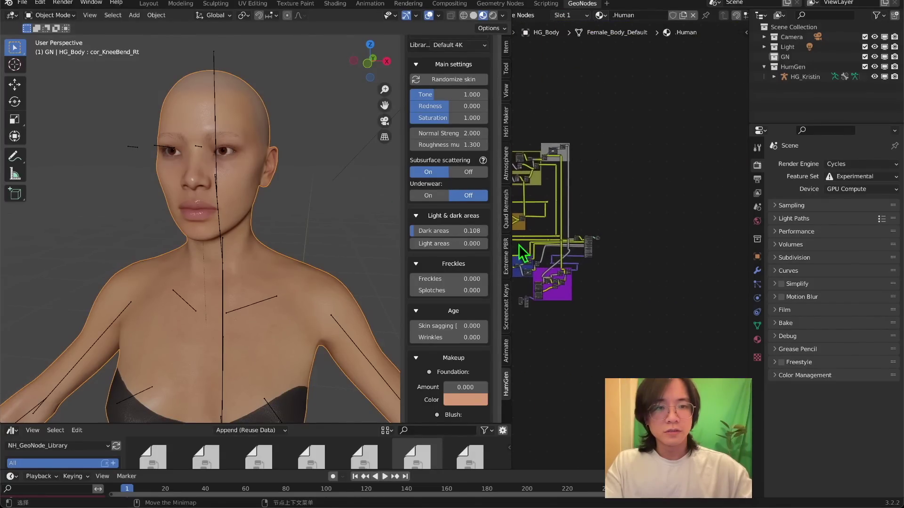
{"action": "scroll", "coordinate": [538, 242], "scroll_direction": "up", "scroll_amount": 10}
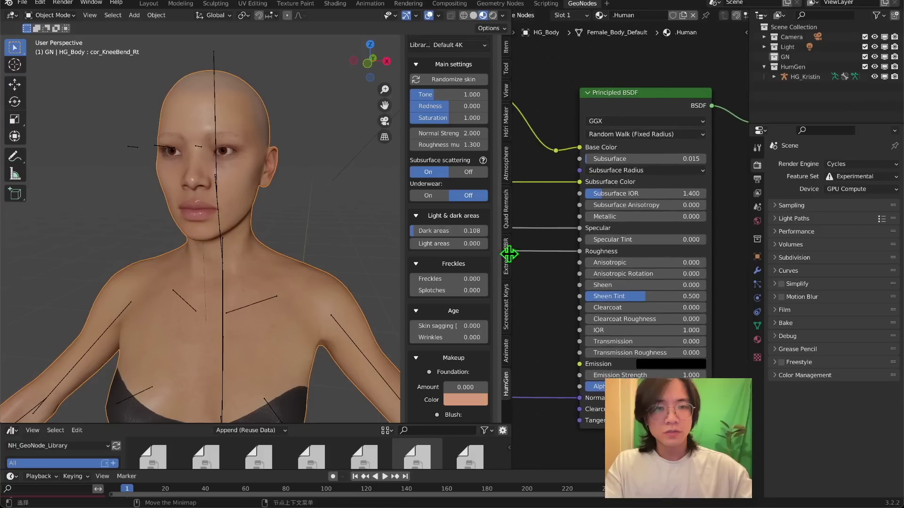
{"action": "scroll", "coordinate": [672, 161], "scroll_direction": "up", "scroll_amount": 2}
{"action": "double_click", "coordinate": [687, 124]}
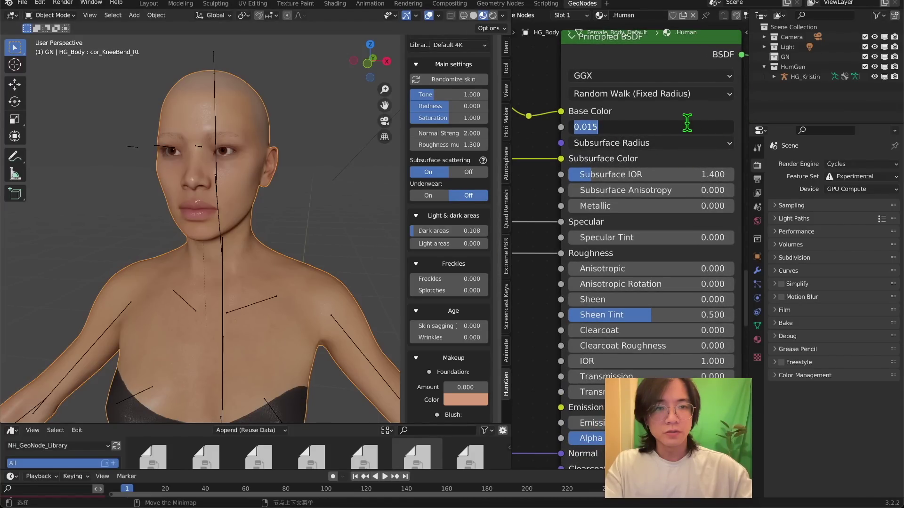
{"action": "key", "text": "Return"}
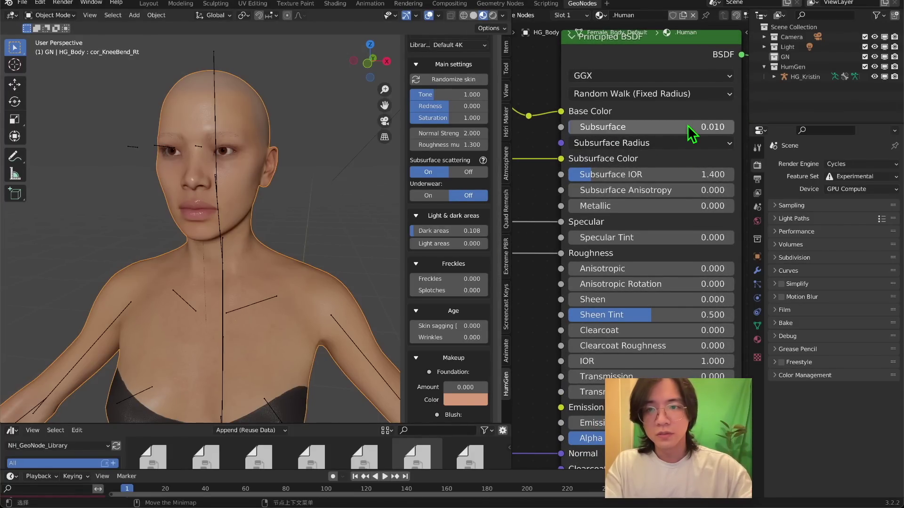
{"action": "scroll", "coordinate": [410, 186], "scroll_direction": "up", "scroll_amount": 1}
- Set the skin's Dark areas to about 1.521 and Light areas to about 0.913
{"action": "middle_click_drag", "start_coordinate": [231, 219], "coordinate": [242, 220]}
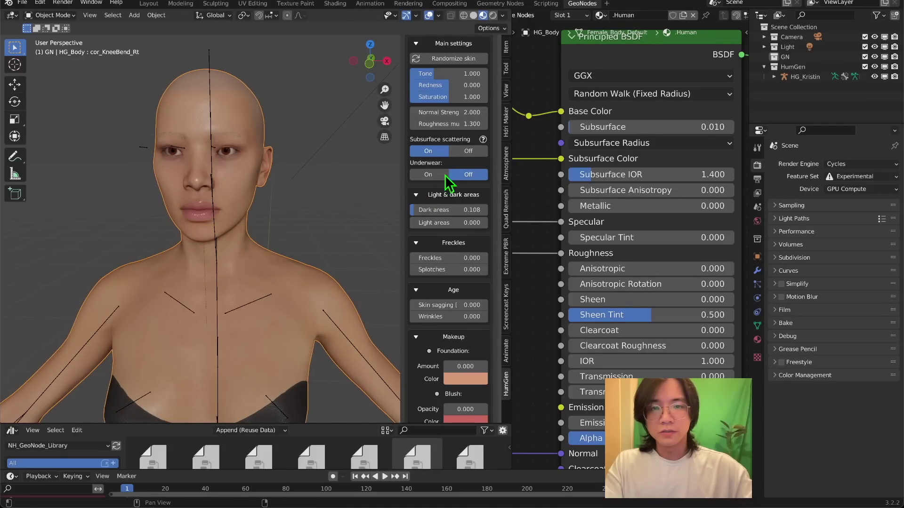
{"action": "middle_click_drag", "start_coordinate": [250, 269], "coordinate": [250, 184], "text": "shift"}
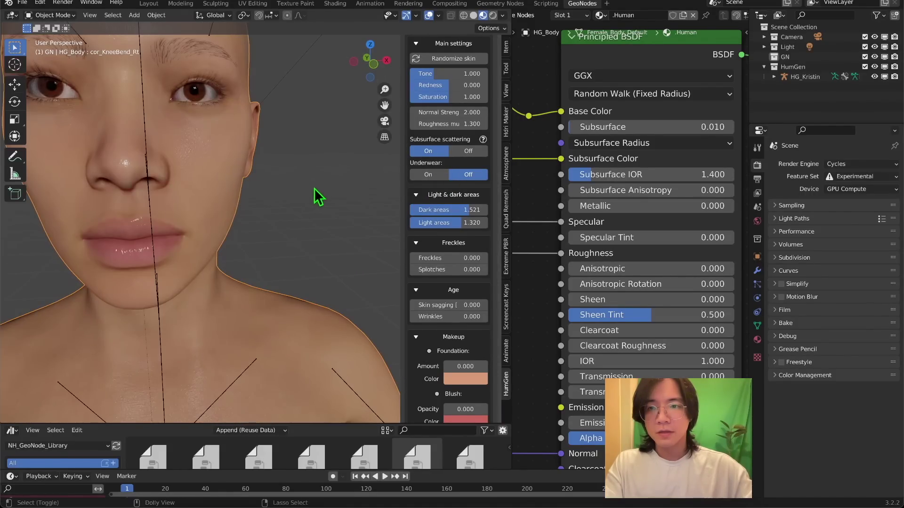
{"action": "middle_click_drag", "start_coordinate": [319, 197], "coordinate": [292, 222], "text": "shift"}
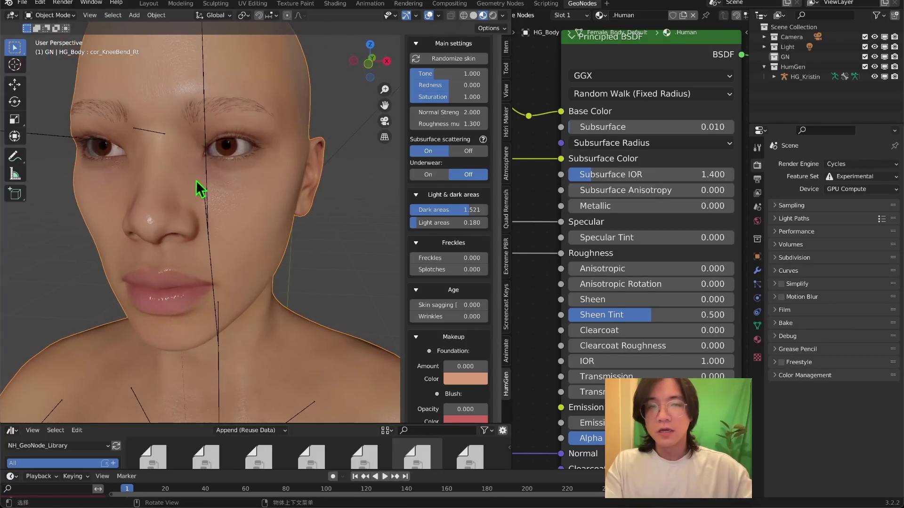
{"action": "left_click_drag", "start_coordinate": [426, 223], "coordinate": [446, 223]}
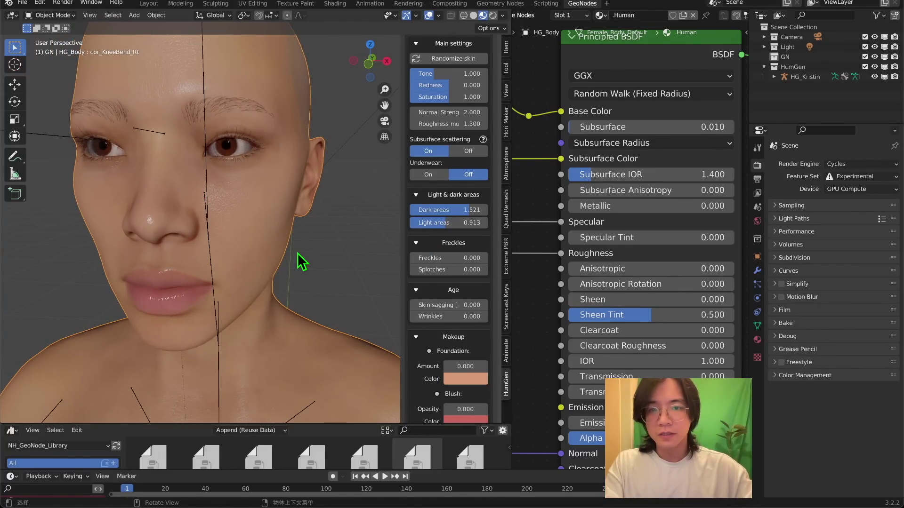
- Add skin detail with Freckles at about 0.387 and Splotches at about 0.327
{"action": "middle_click_drag", "start_coordinate": [298, 254], "coordinate": [309, 221], "text": "shift"}
{"action": "scroll", "coordinate": [311, 220], "scroll_direction": "down", "scroll_amount": 2}
{"action": "left_click_drag", "start_coordinate": [419, 258], "coordinate": [487, 258]}
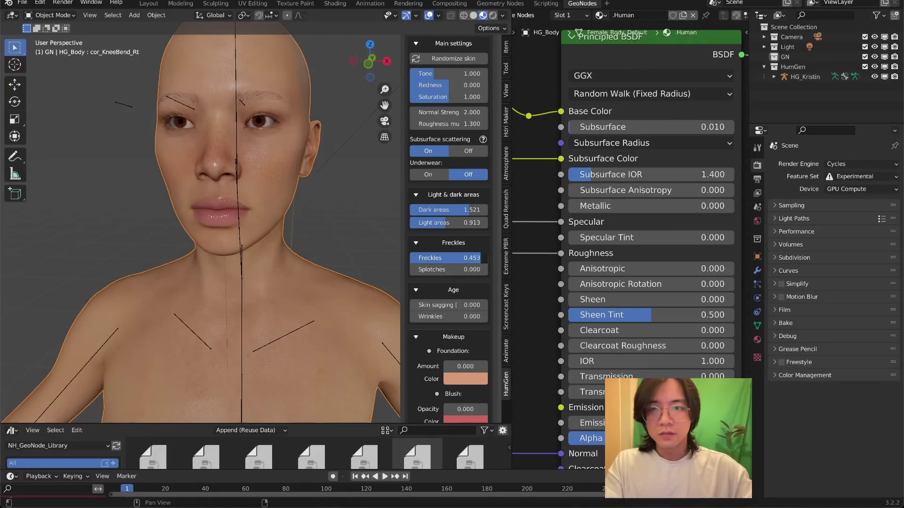
{"action": "middle_click_drag", "start_coordinate": [277, 223], "coordinate": [307, 228]}
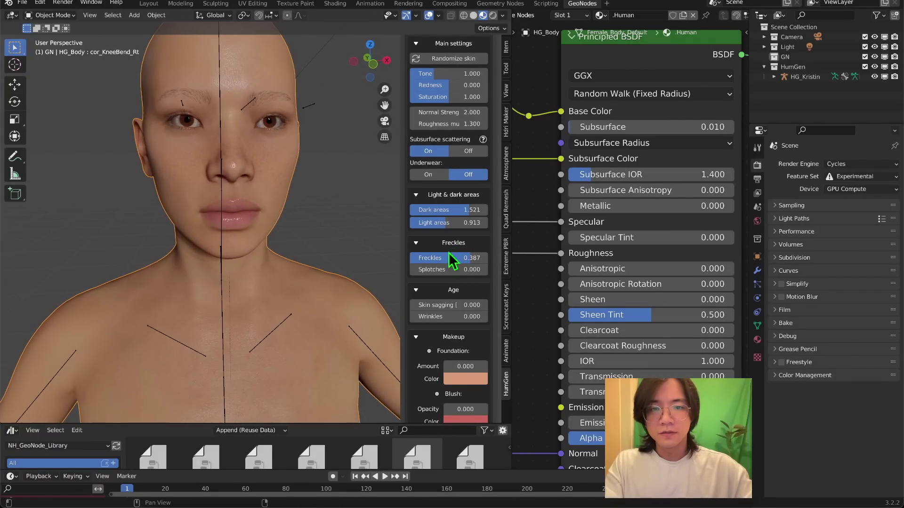
{"action": "scroll", "coordinate": [270, 195], "scroll_direction": "down", "scroll_amount": 2}
{"action": "mouse_move", "coordinate": [292, 196]}
{"action": "middle_mouse_down"}
{"action": "mouse_move", "coordinate": [264, 187]}
{"action": "mouse_move", "coordinate": [297, 193]}
{"action": "middle_mouse_up"}
{"action": "scroll", "coordinate": [297, 193], "scroll_direction": "up", "scroll_amount": 3}
{"action": "left_click_drag", "start_coordinate": [423, 269], "coordinate": [475, 269]}
{"action": "scroll", "coordinate": [297, 246], "scroll_direction": "down", "scroll_amount": 3}
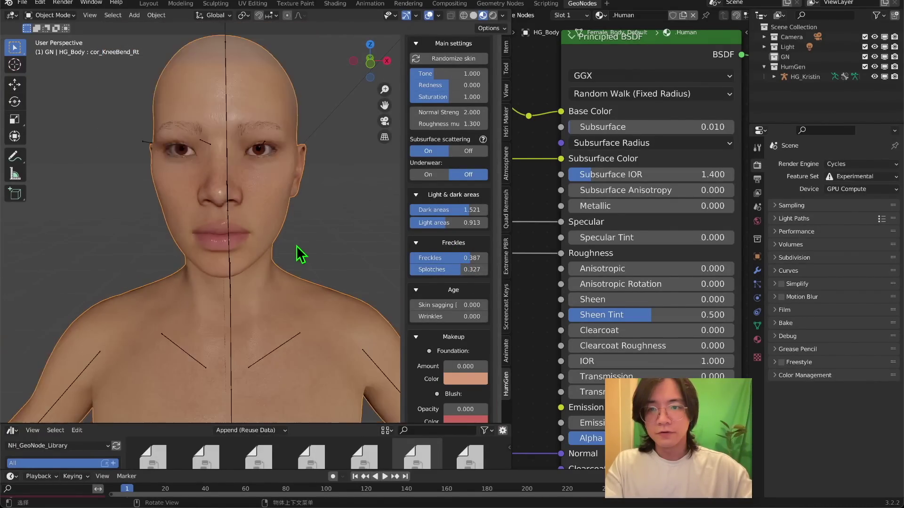
- Change the iris colour to a pale green with hue 0.283, saturation 0.270 and value 0.492
{"action": "scroll", "coordinate": [301, 255], "scroll_direction": "down", "scroll_amount": 2}
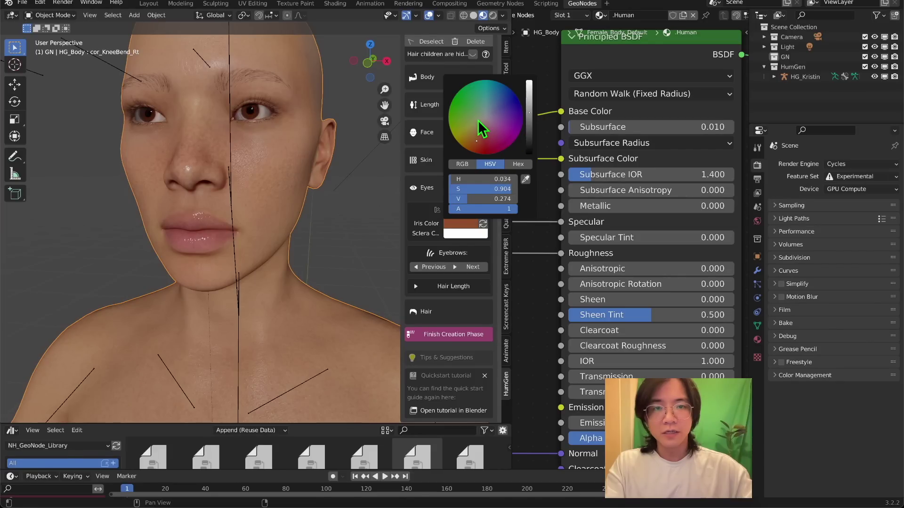
{"action": "left_click", "coordinate": [478, 120]}
{"action": "left_click_drag", "start_coordinate": [528, 113], "coordinate": [529, 99]}
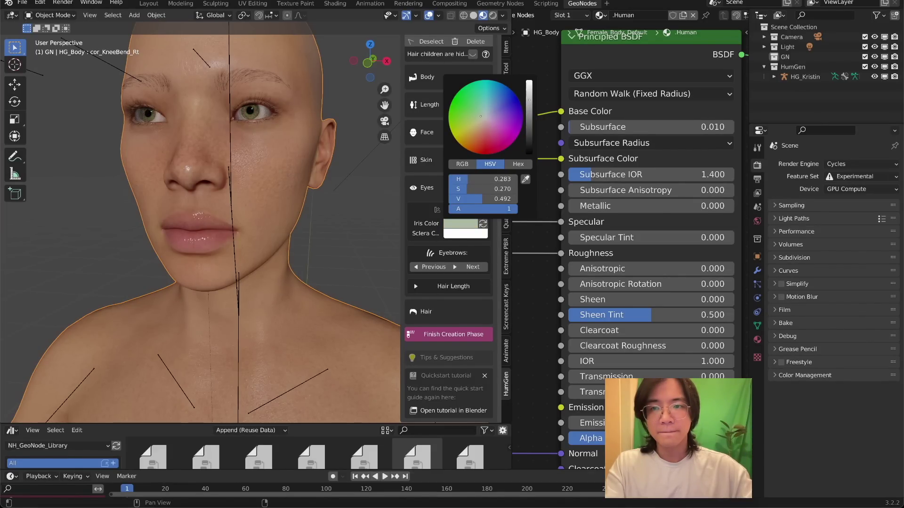
{"action": "scroll", "coordinate": [324, 190], "scroll_direction": "up", "scroll_amount": 1}
{"action": "mouse_move", "coordinate": [325, 190]}
{"action": "middle_mouse_down"}
{"action": "mouse_move", "coordinate": [317, 192]}
{"action": "mouse_move", "coordinate": [327, 193]}
{"action": "middle_mouse_up"}
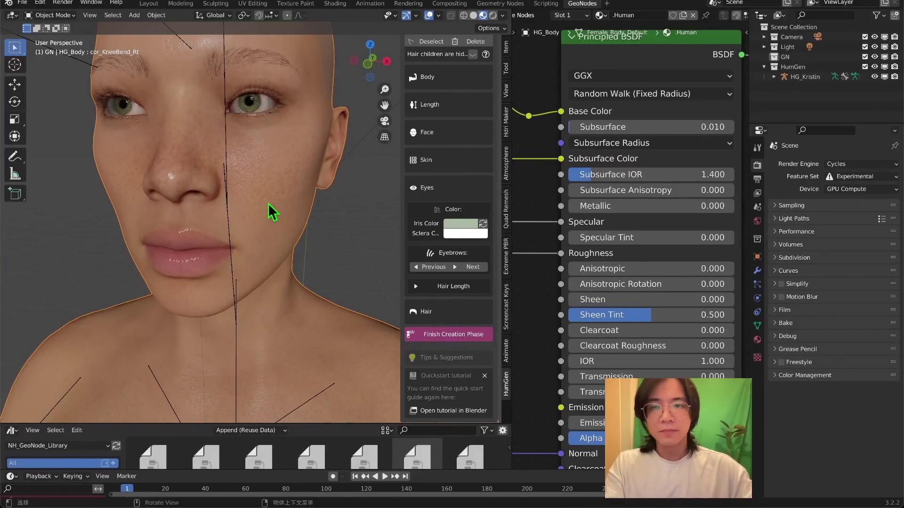
- Give the human the Buzzcut Curly Fade hairstyle and shorten the hair length to about 0.310
{"action": "scroll", "coordinate": [276, 214], "scroll_direction": "down", "scroll_amount": 4}
{"action": "left_click", "coordinate": [426, 311]}
{"action": "left_click", "coordinate": [448, 226]}
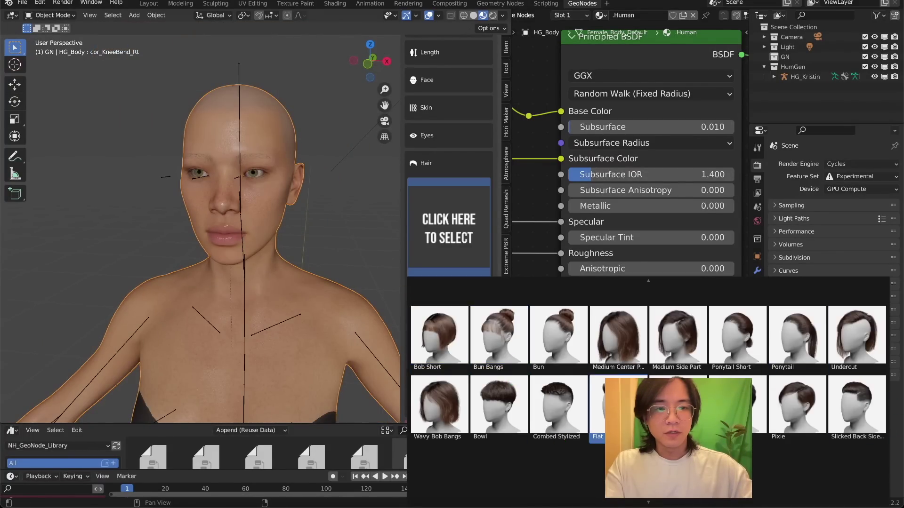
{"action": "scroll", "coordinate": [592, 403], "scroll_direction": "down", "scroll_amount": 1}
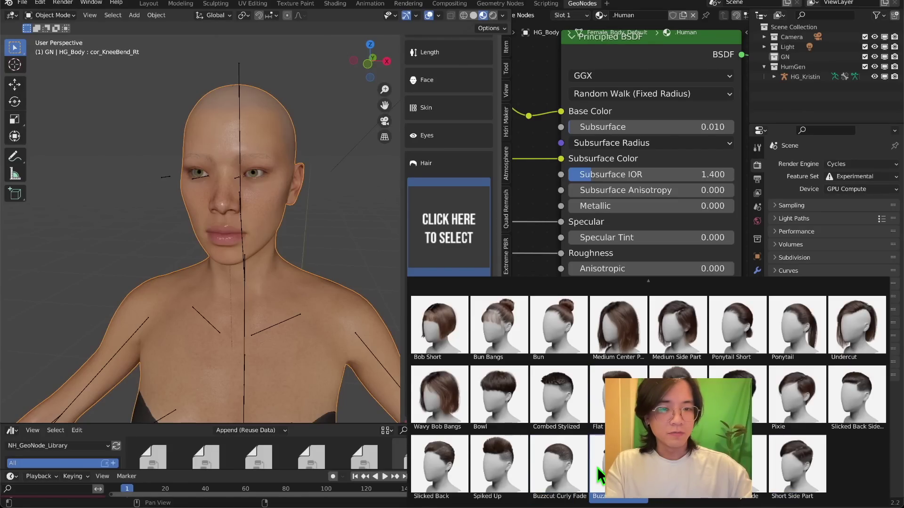
{"action": "left_click", "coordinate": [552, 468]}
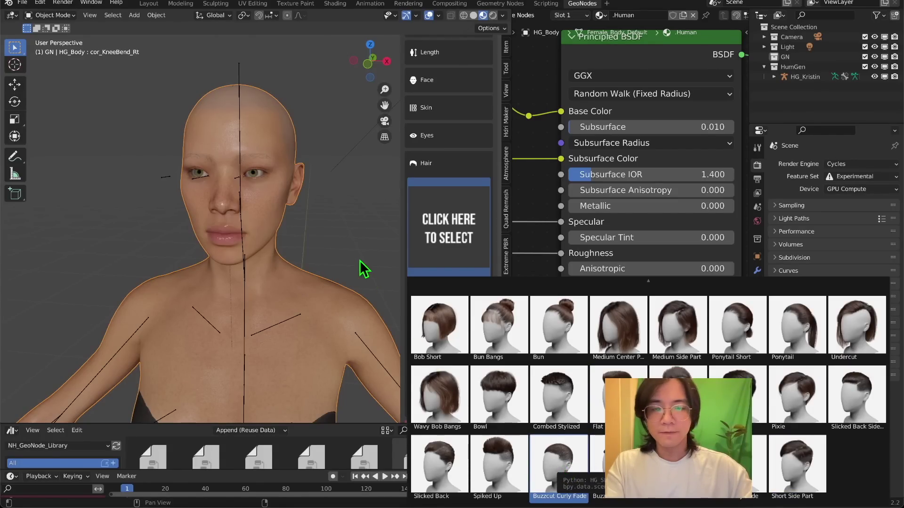
{"action": "mouse_move", "coordinate": [323, 247]}
{"action": "middle_mouse_down"}
{"action": "mouse_move", "coordinate": [363, 248]}
{"action": "mouse_move", "coordinate": [314, 249]}
{"action": "middle_mouse_up"}
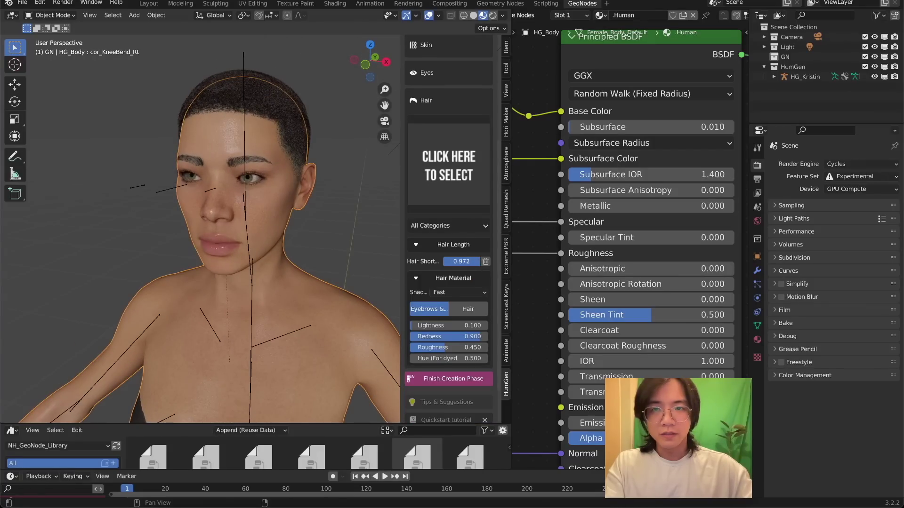
{"action": "left_click_drag", "start_coordinate": [478, 261], "coordinate": [457, 261]}
{"action": "left_click_drag", "start_coordinate": [457, 262], "coordinate": [454, 262]}
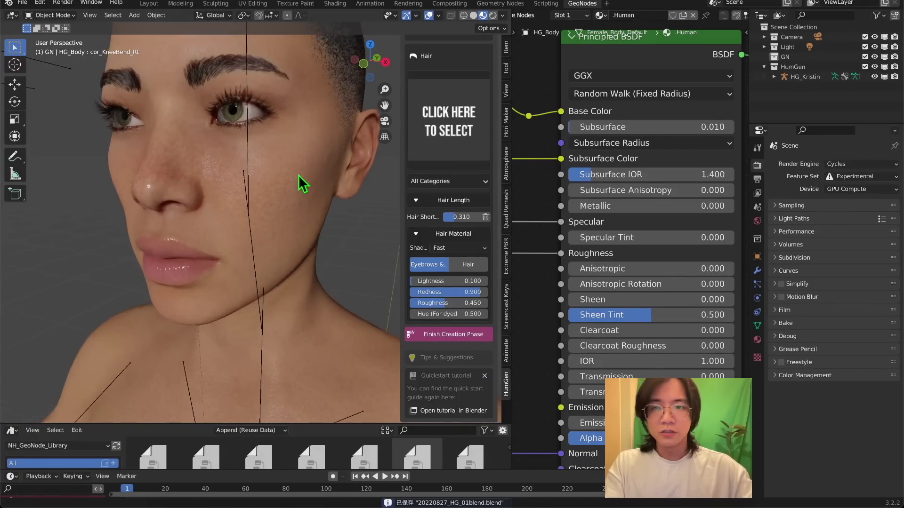
- Lighten the eyebrows and lashes and dye them blue, and adjust the head hair's material with Hue 1 and a lower Roughness
{"action": "middle_click_drag", "start_coordinate": [301, 177], "coordinate": [294, 204], "text": "shift"}
{"action": "left_click_drag", "start_coordinate": [447, 281], "coordinate": [518, 281]}
{"action": "middle_click_drag", "start_coordinate": [208, 258], "coordinate": [254, 255]}
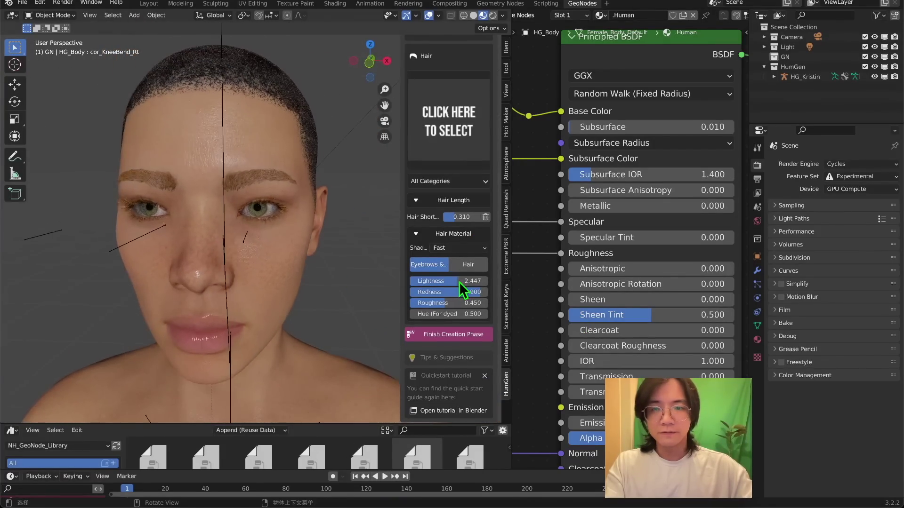
{"action": "left_click_drag", "start_coordinate": [450, 281], "coordinate": [412, 280]}
{"action": "left_click_drag", "start_coordinate": [449, 281], "coordinate": [437, 281]}
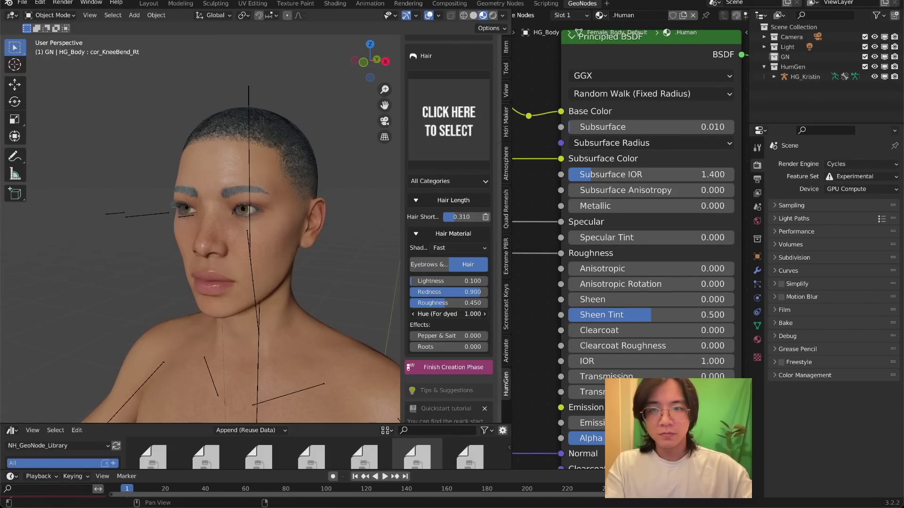
{"action": "left_click_drag", "start_coordinate": [430, 305], "coordinate": [400, 305]}
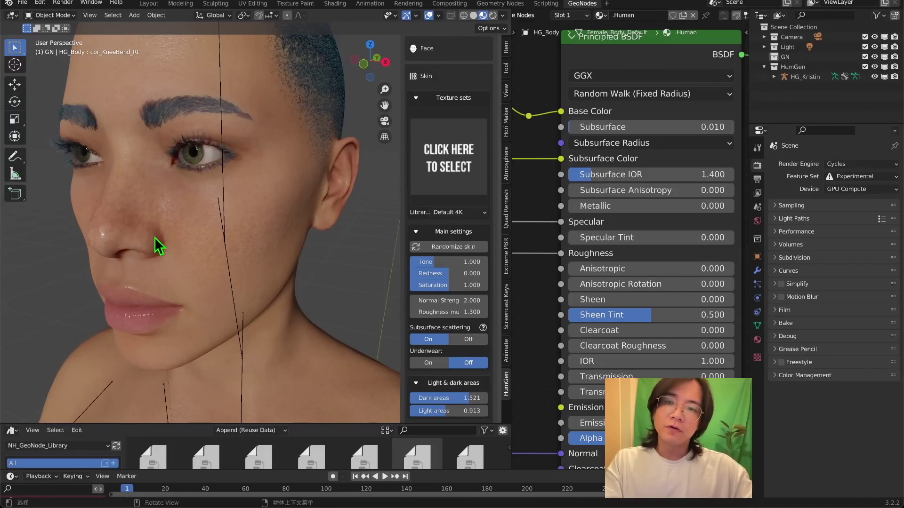
- Inspect the face up close and review the skin texture library resolutions, keeping Default 4K
{"action": "middle_click_drag", "start_coordinate": [157, 246], "coordinate": [195, 23]}
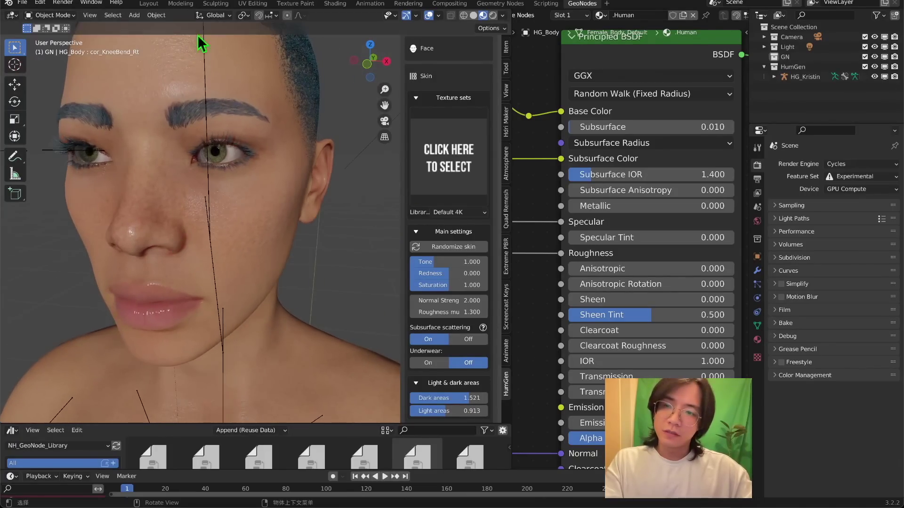
{"action": "middle_click_drag", "start_coordinate": [157, 323], "coordinate": [476, 232]}
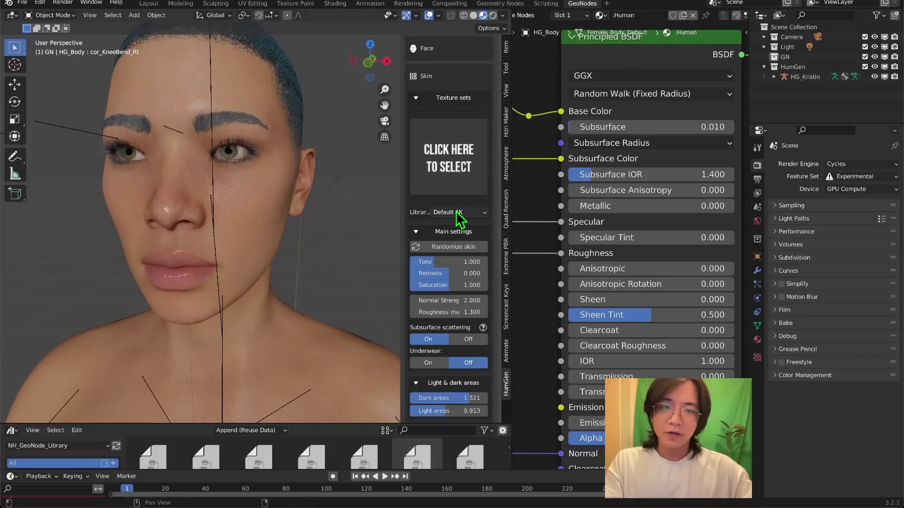
{"action": "left_click", "coordinate": [455, 211]}
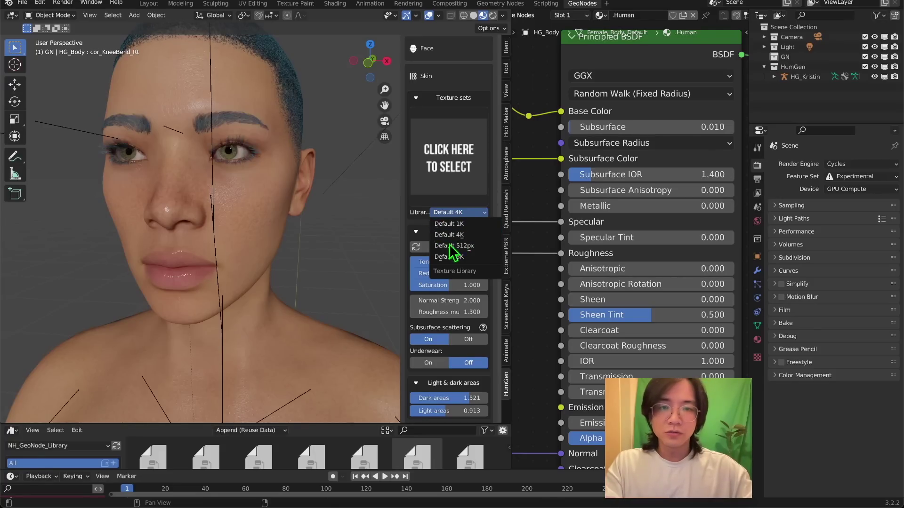
{"action": "left_click", "coordinate": [459, 234]}
{"action": "middle_click_drag", "start_coordinate": [323, 255], "coordinate": [398, 278]}
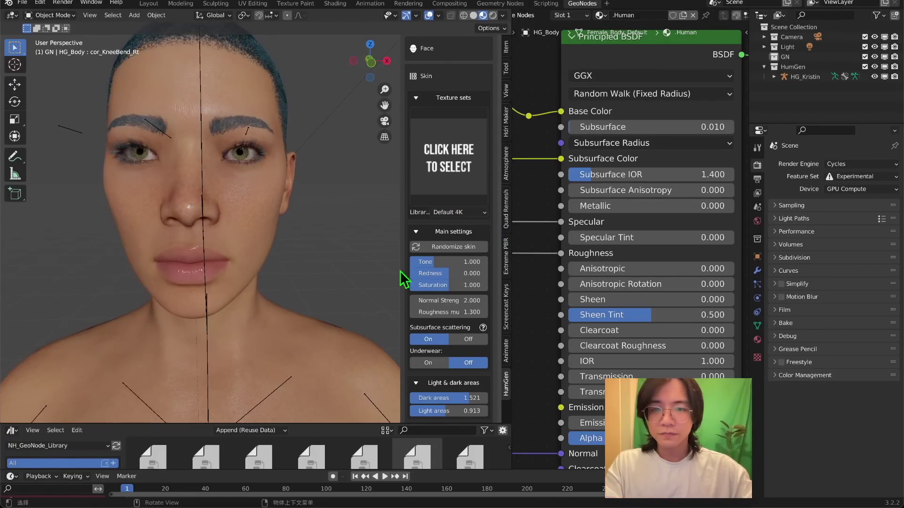
- Finish the human's creation phase and confirm moving on to the clothing and posing stage
{"action": "scroll", "coordinate": [452, 282], "scroll_direction": "down", "scroll_amount": 15}
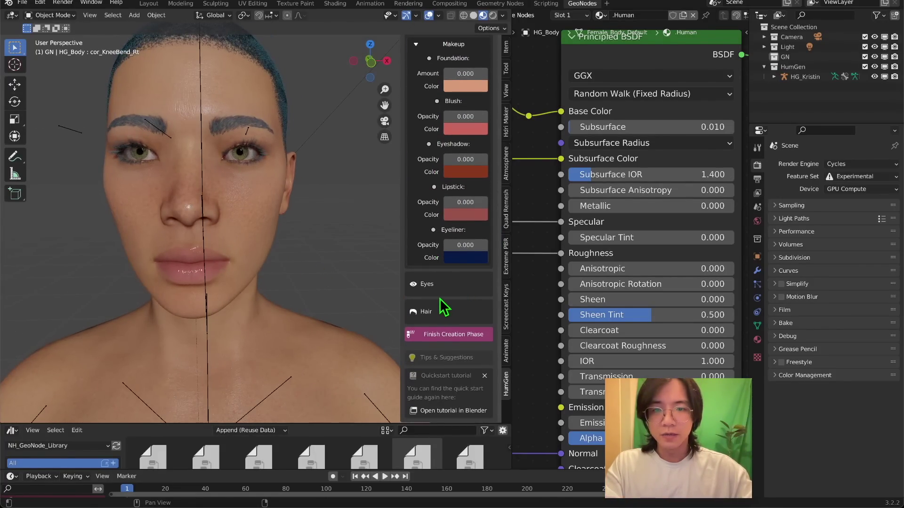
{"action": "scroll", "coordinate": [330, 303], "scroll_direction": "down", "scroll_amount": 5}
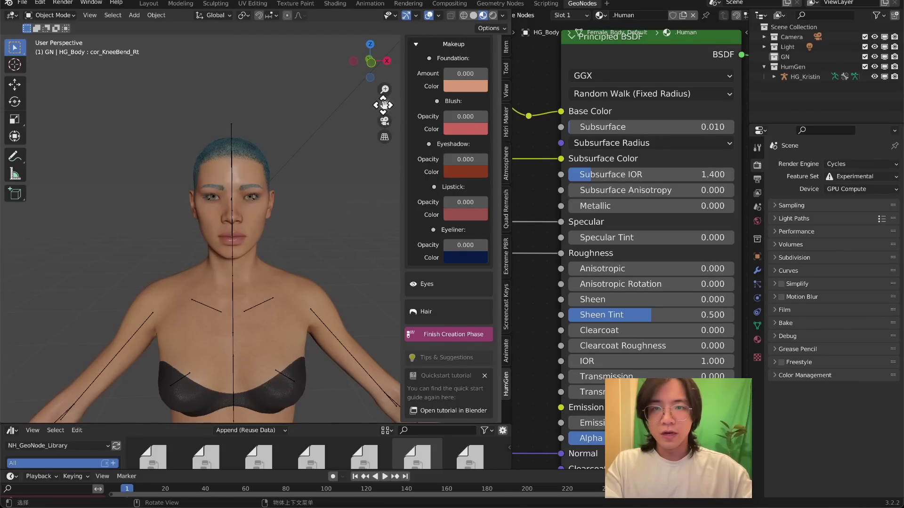
{"action": "left_click", "coordinate": [462, 339]}
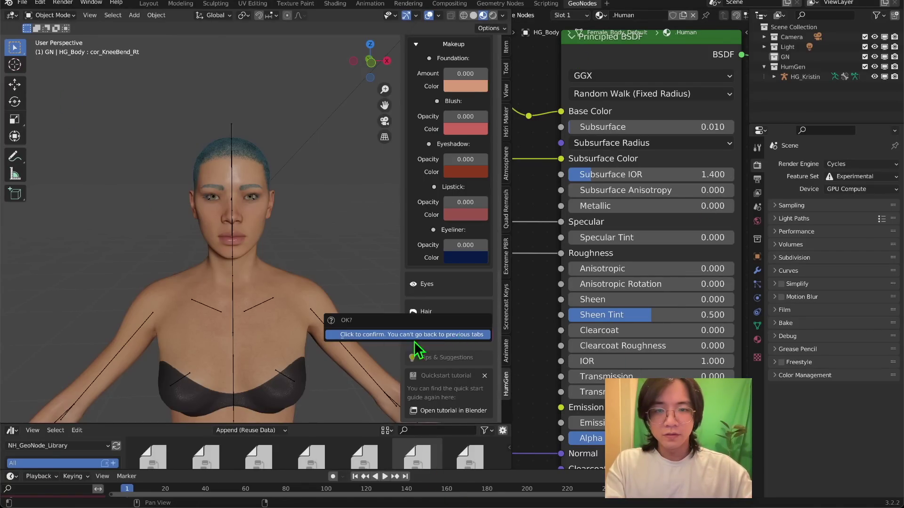
{"action": "left_click", "coordinate": [372, 334]}
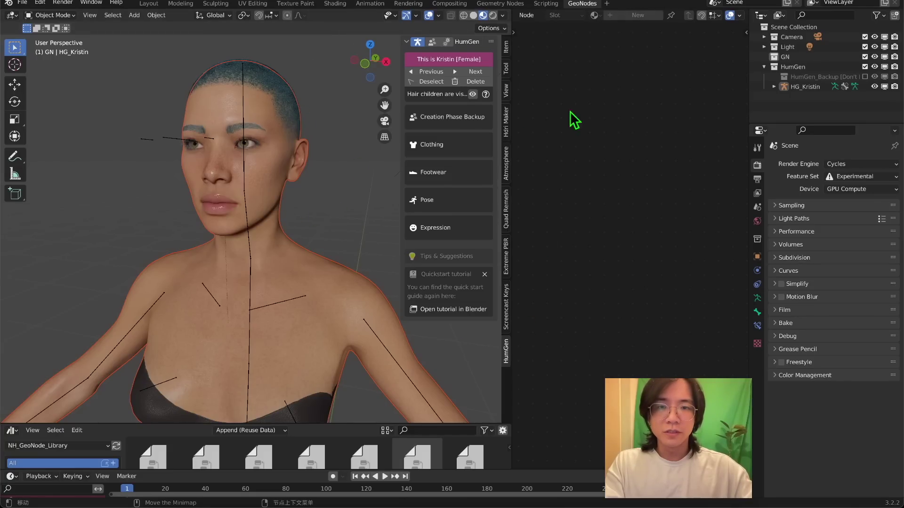
- Browse the clothing, footwear, pose and one-click expression options available for the finished human
{"action": "left_click", "coordinate": [437, 146]}
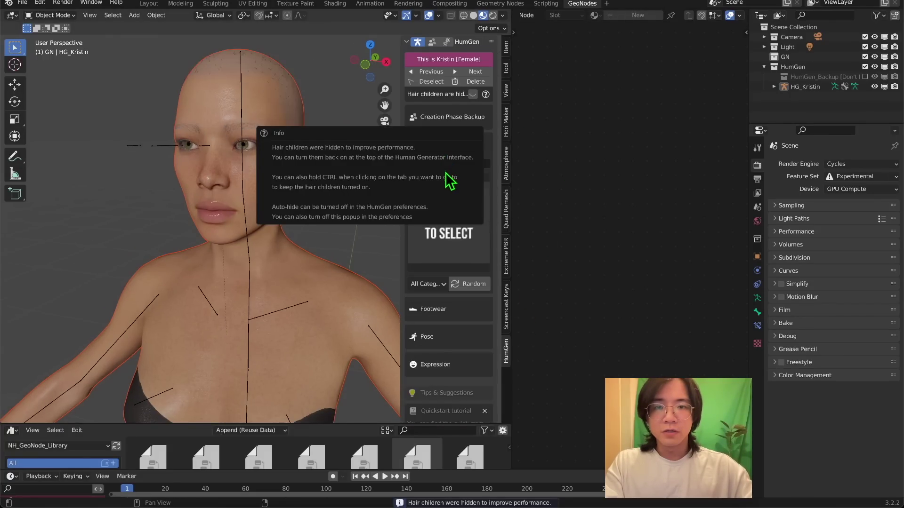
{"action": "left_click", "coordinate": [460, 237]}
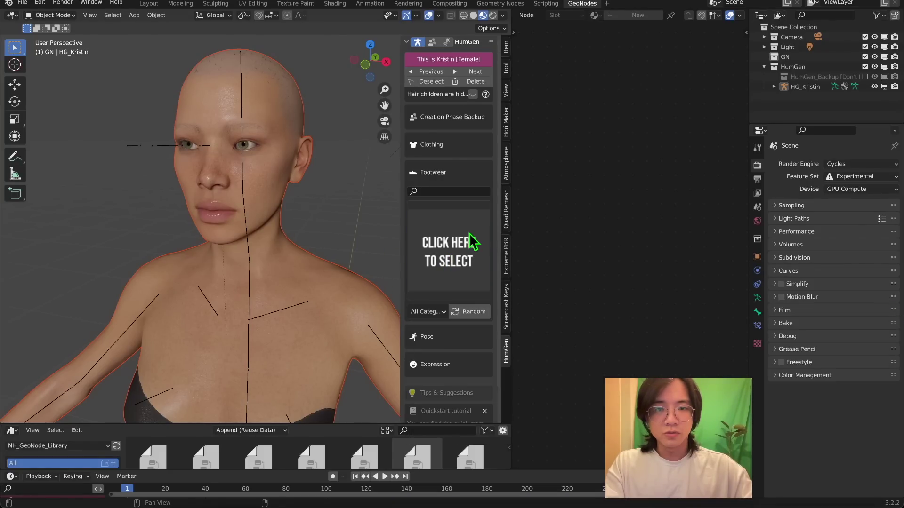
{"action": "scroll", "coordinate": [445, 282], "scroll_direction": "down", "scroll_amount": 2}
{"action": "left_click", "coordinate": [447, 304]}
{"action": "left_click", "coordinate": [449, 252]}
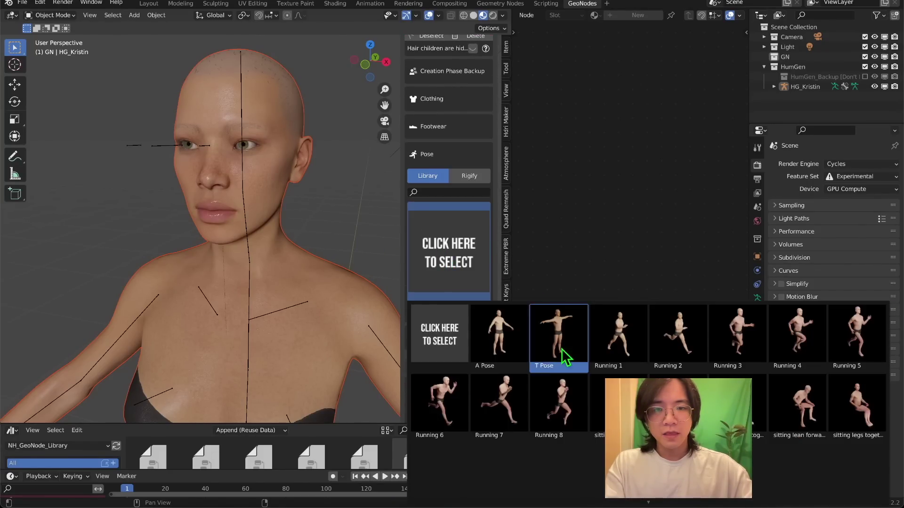
{"action": "left_click", "coordinate": [563, 344]}
{"action": "left_click", "coordinate": [439, 336]}
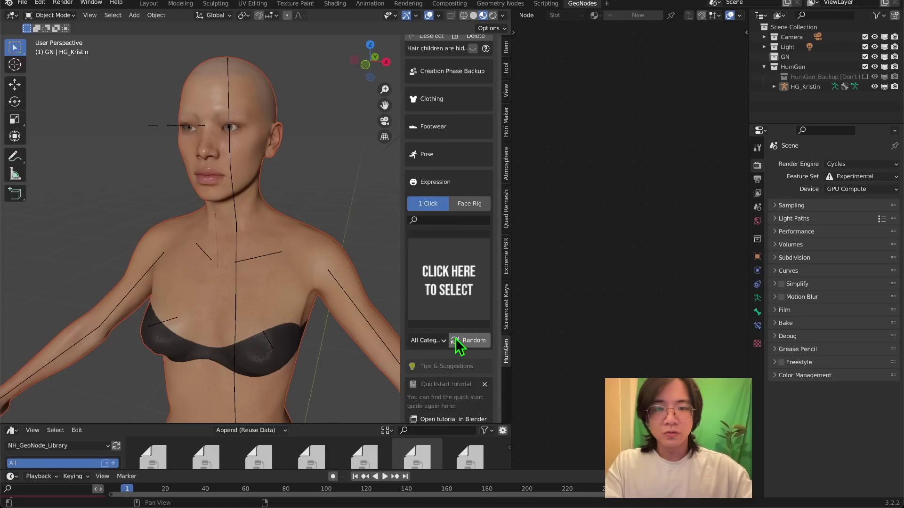
{"action": "left_click", "coordinate": [464, 281]}
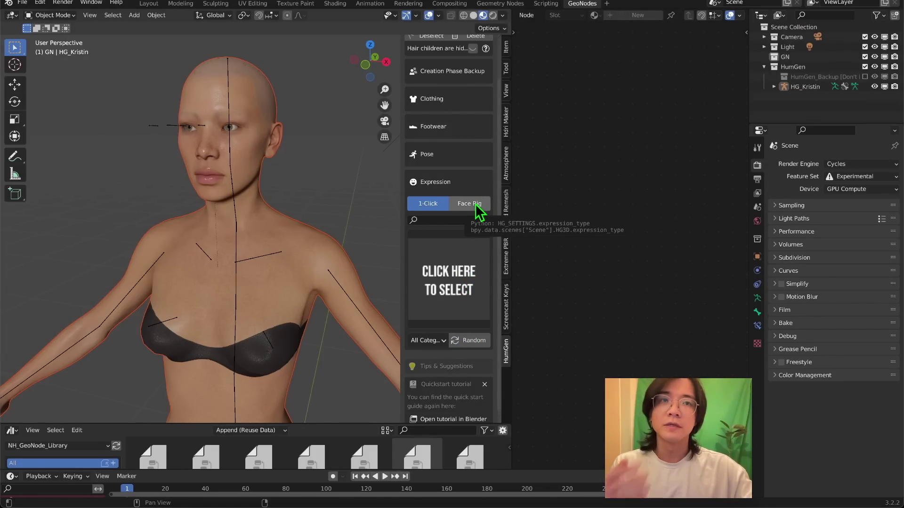
- Switch the expression mode to Face Rig, add the facial rig and select the human's armature
{"action": "left_click", "coordinate": [469, 204]}
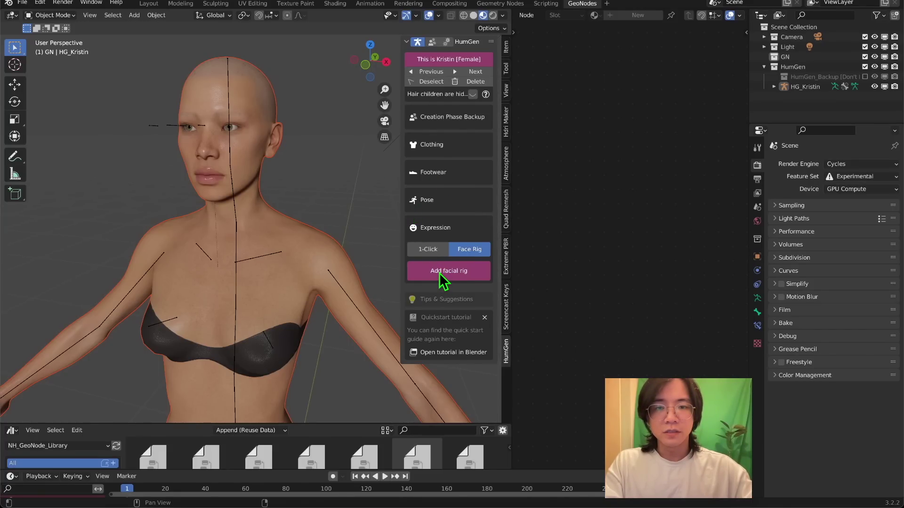
{"action": "middle_click_drag", "start_coordinate": [313, 226], "coordinate": [200, 136]}
{"action": "left_click", "coordinate": [228, 187]}
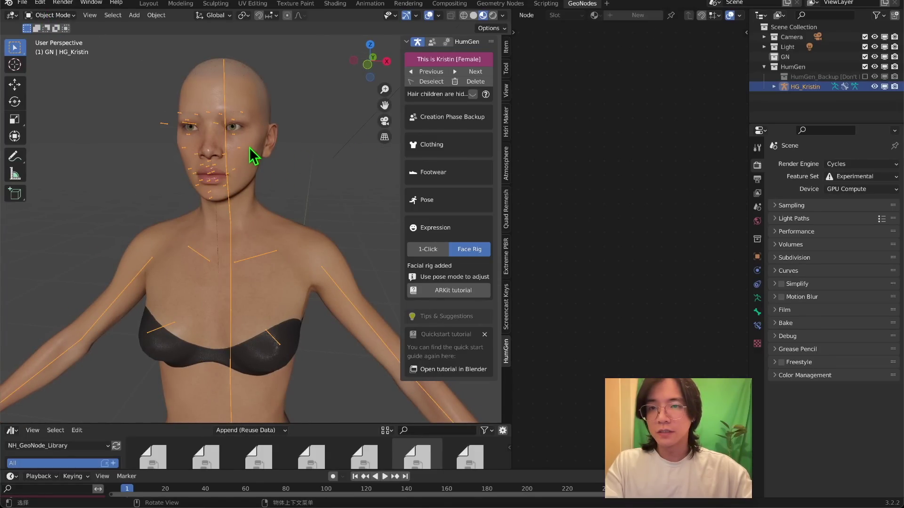
- Try out the facial rig in Pose Mode by moving the jaw bone to open the mouth
{"action": "left_click", "coordinate": [47, 16]}
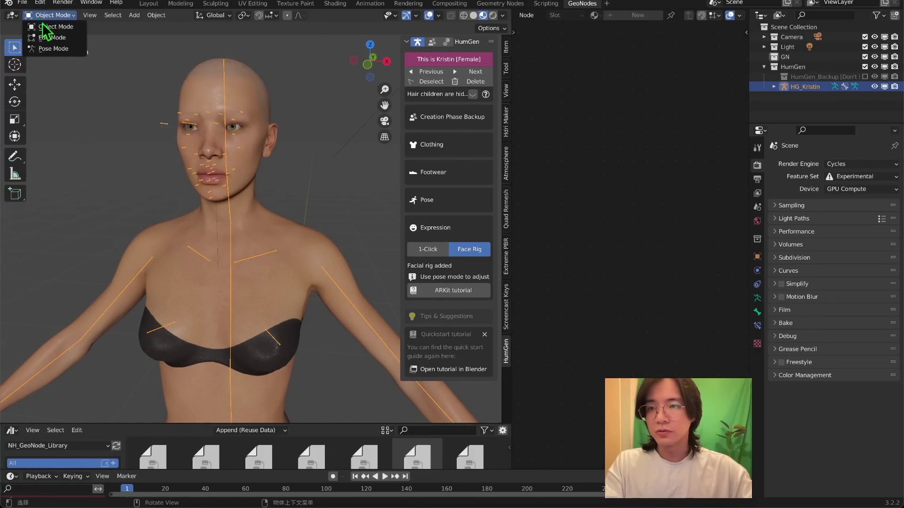
{"action": "left_click", "coordinate": [56, 48]}
{"action": "left_click", "coordinate": [211, 207]}
{"action": "key", "text": "g"}
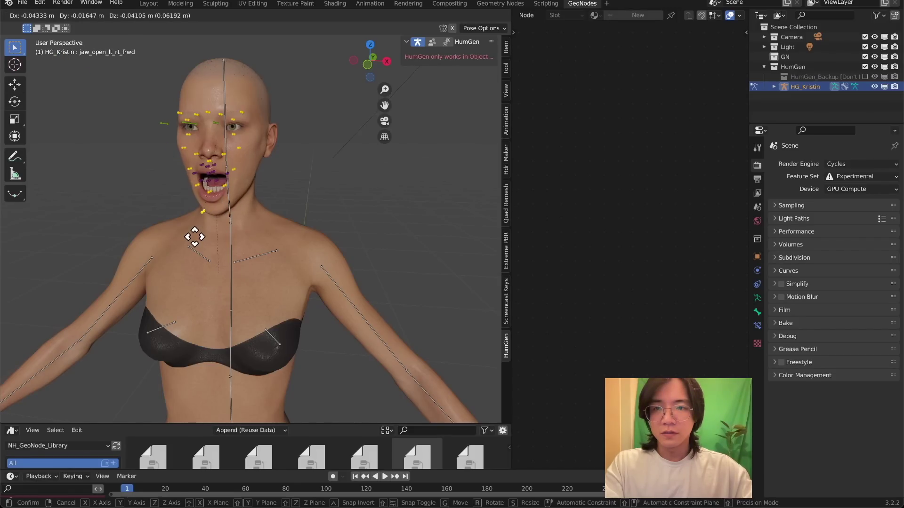
{"action": "right_click", "coordinate": [200, 239]}
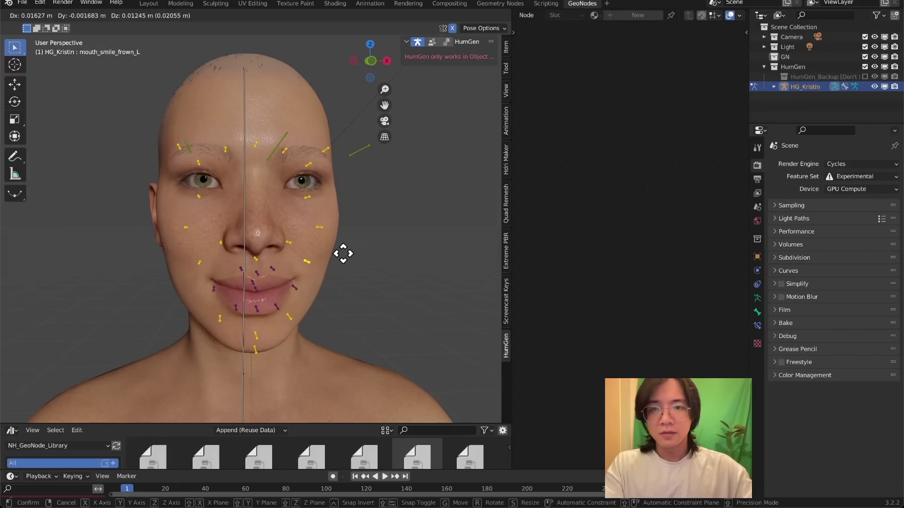
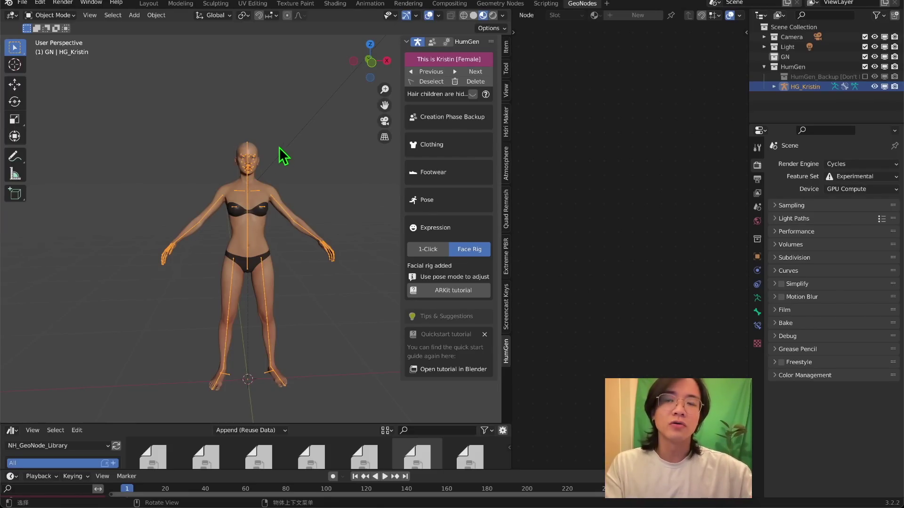
- Inspect the rigged human from several angles, with the viewport overlays switched off and back on
{"action": "scroll", "coordinate": [275, 175], "scroll_direction": "up", "scroll_amount": 5}
{"action": "middle_click_drag", "start_coordinate": [276, 197], "coordinate": [320, 273], "text": "ctrl+shift"}
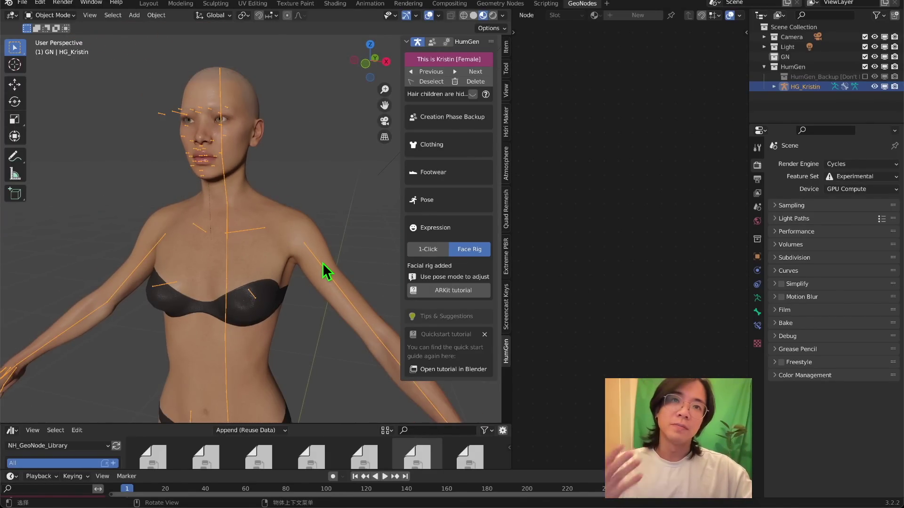
{"action": "middle_click_drag", "start_coordinate": [286, 228], "coordinate": [255, 239]}
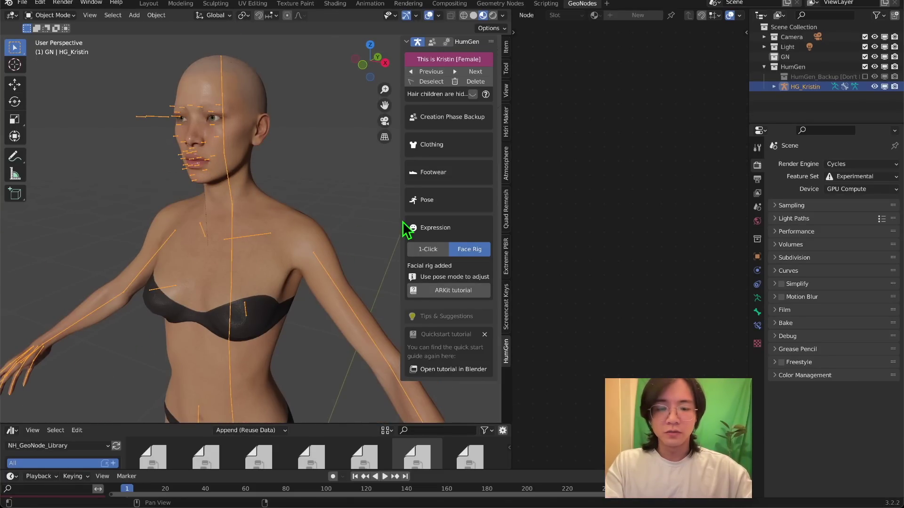
{"action": "key", "text": "n"}
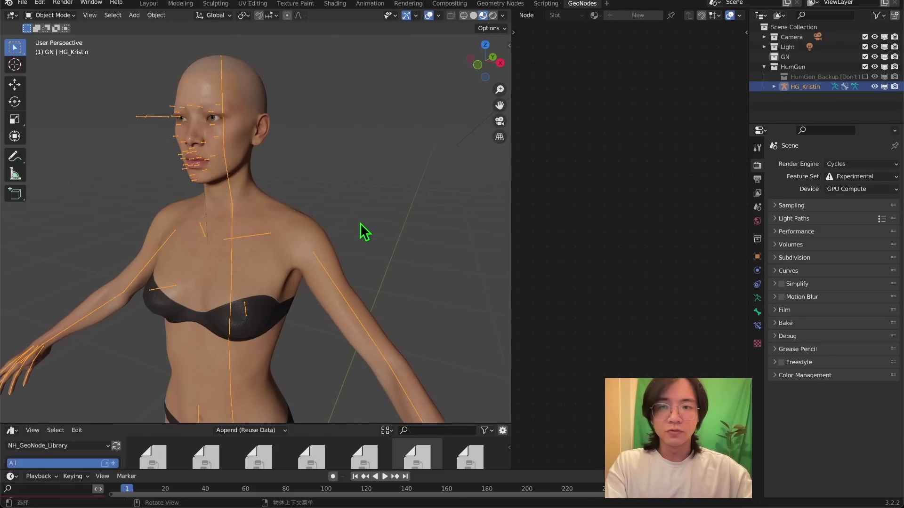
{"action": "left_click", "coordinate": [429, 16]}
{"action": "mouse_move", "coordinate": [199, 172]}
{"action": "middle_mouse_down"}
{"action": "mouse_move", "coordinate": [302, 173]}
{"action": "mouse_move", "coordinate": [207, 168]}
{"action": "middle_mouse_up"}
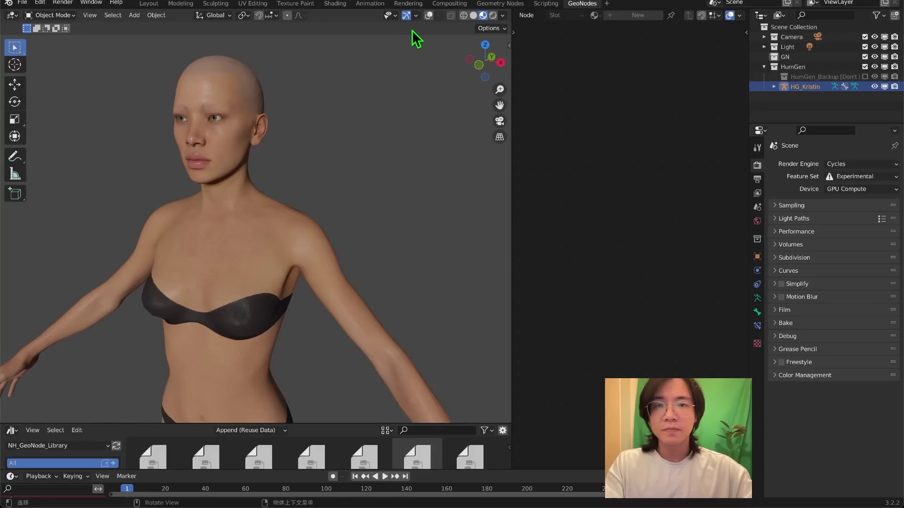
{"action": "left_click", "coordinate": [429, 15]}
{"action": "middle_click_drag", "start_coordinate": [277, 151], "coordinate": [361, 166]}
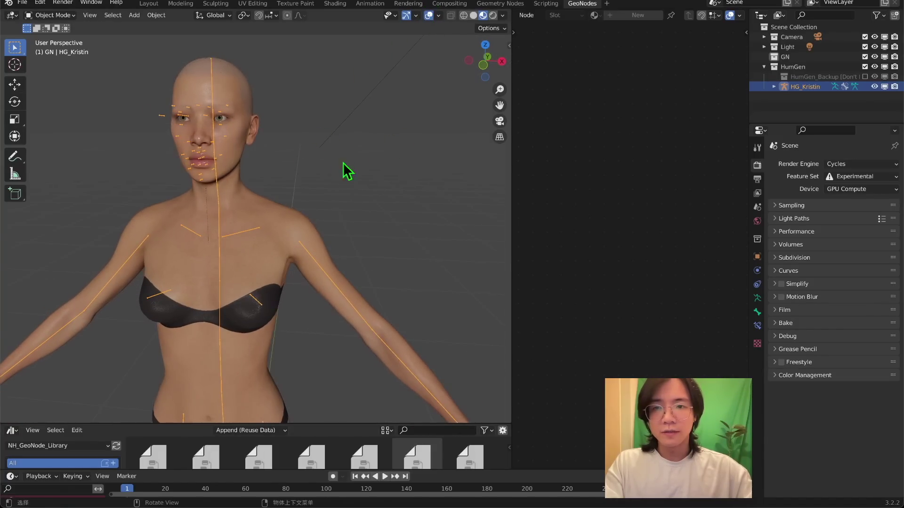
{"action": "scroll", "coordinate": [341, 228], "scroll_direction": "down", "scroll_amount": 3}
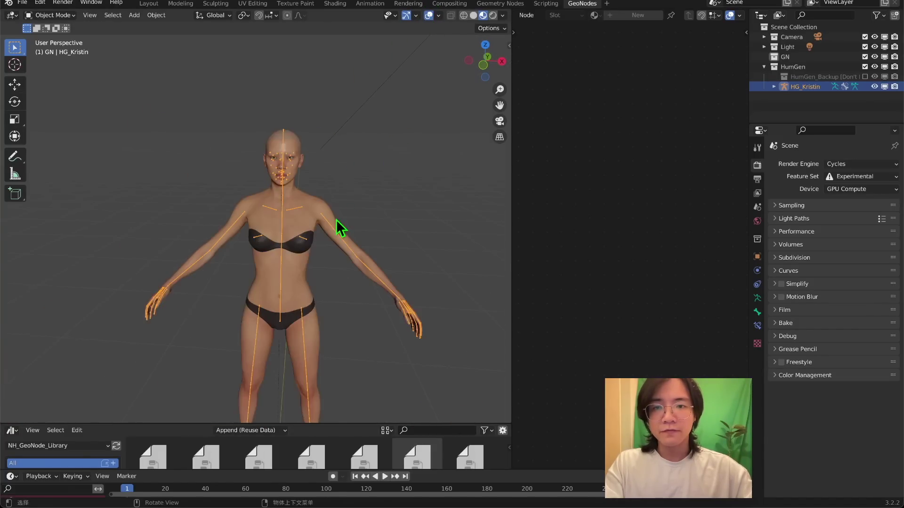
{"action": "left_click", "coordinate": [488, 57]}
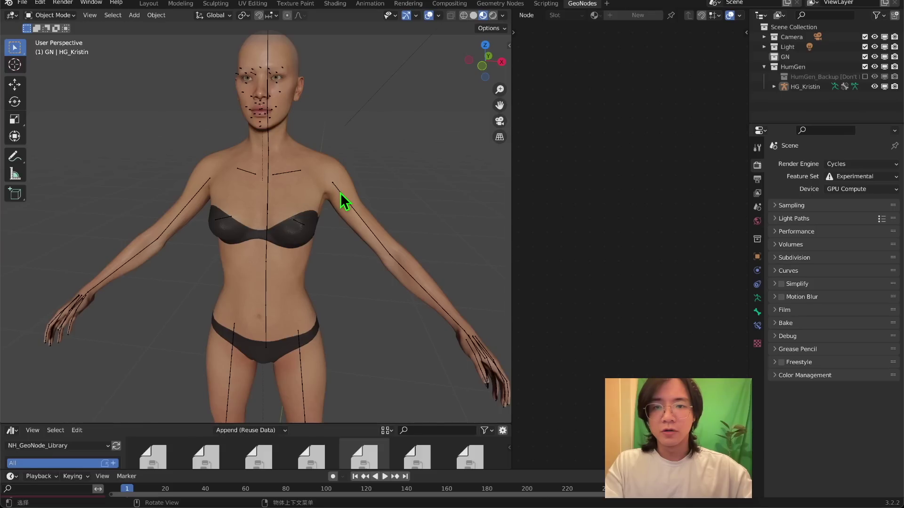
- Enter Pose Mode on the human's rig and rotate the left upper arm bone down toward the torso
{"action": "left_click", "coordinate": [341, 193]}
{"action": "left_click", "coordinate": [49, 15]}
{"action": "left_click", "coordinate": [59, 49]}
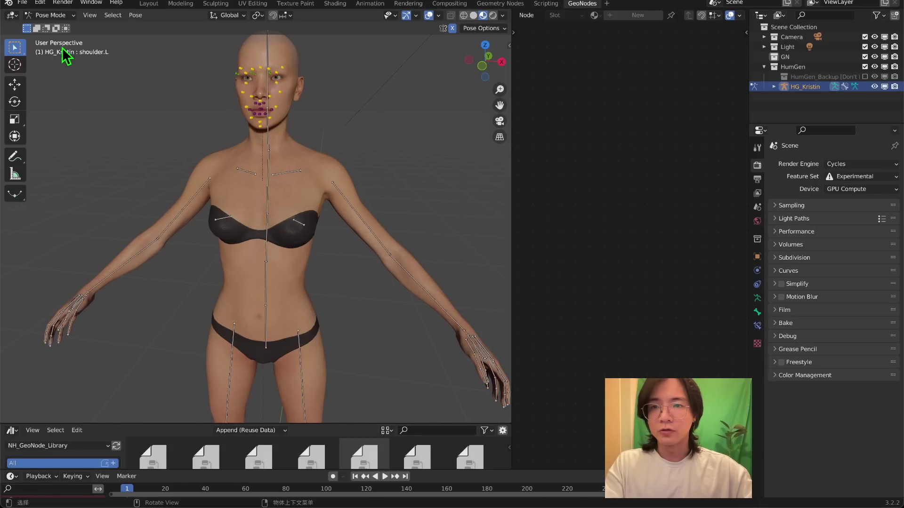
{"action": "left_click", "coordinate": [355, 211]}
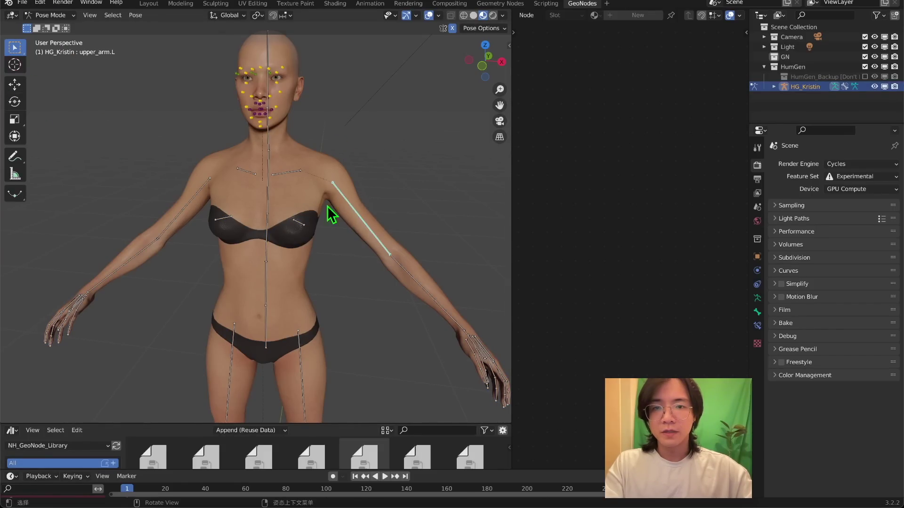
{"action": "left_click", "coordinate": [18, 86]}
{"action": "middle_click_drag", "start_coordinate": [174, 141], "coordinate": [188, 141]}
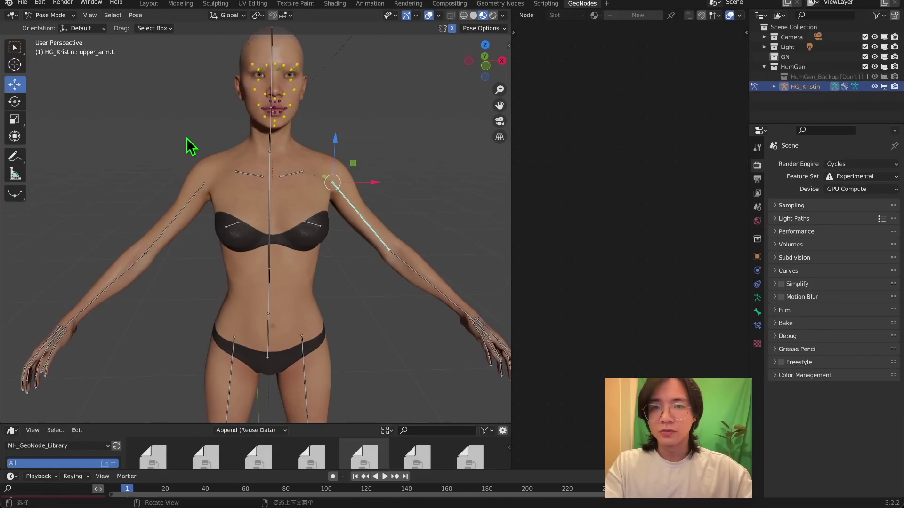
{"action": "left_click", "coordinate": [13, 104]}
{"action": "left_click_drag", "start_coordinate": [360, 165], "coordinate": [377, 188]}
{"action": "right_click", "coordinate": [369, 177]}
- From the side view, rotate the left forearm and upper arm bones so the arms hang straight beside the body
{"action": "middle_click_drag", "start_coordinate": [398, 200], "coordinate": [308, 187]}
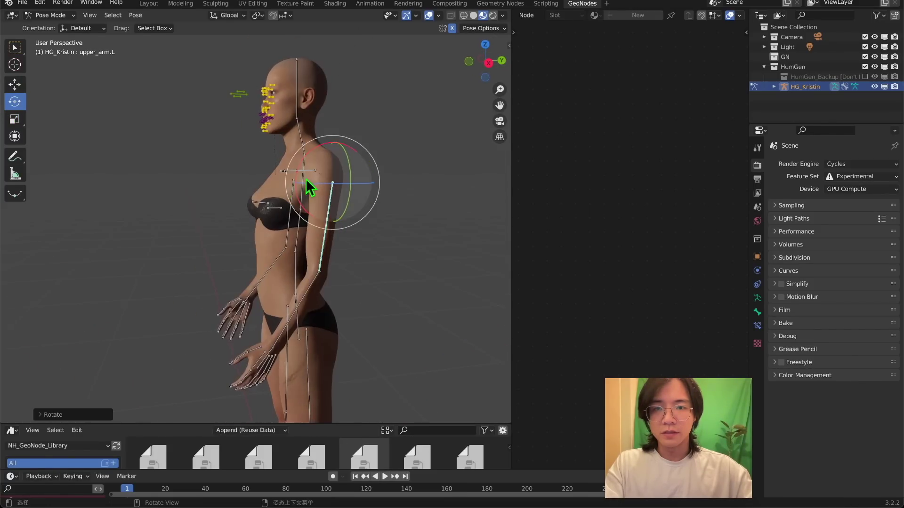
{"action": "left_click", "coordinate": [324, 289]}
{"action": "left_click_drag", "start_coordinate": [289, 249], "coordinate": [302, 288]}
{"action": "middle_click_drag", "start_coordinate": [349, 225], "coordinate": [333, 214]}
{"action": "left_click", "coordinate": [326, 219]}
{"action": "left_click_drag", "start_coordinate": [313, 156], "coordinate": [306, 155]}
- Rotate the right thigh bone slightly to bring the legs closer together and return to Object Mode
{"action": "middle_click_drag", "start_coordinate": [340, 197], "coordinate": [396, 217]}
{"action": "middle_click_drag", "start_coordinate": [358, 376], "coordinate": [310, 282], "text": "shift"}
{"action": "left_click", "coordinate": [308, 281]}
{"action": "left_click_drag", "start_coordinate": [270, 205], "coordinate": [267, 212]}
{"action": "middle_click_drag", "start_coordinate": [402, 224], "coordinate": [374, 226]}
{"action": "left_click", "coordinate": [52, 15]}
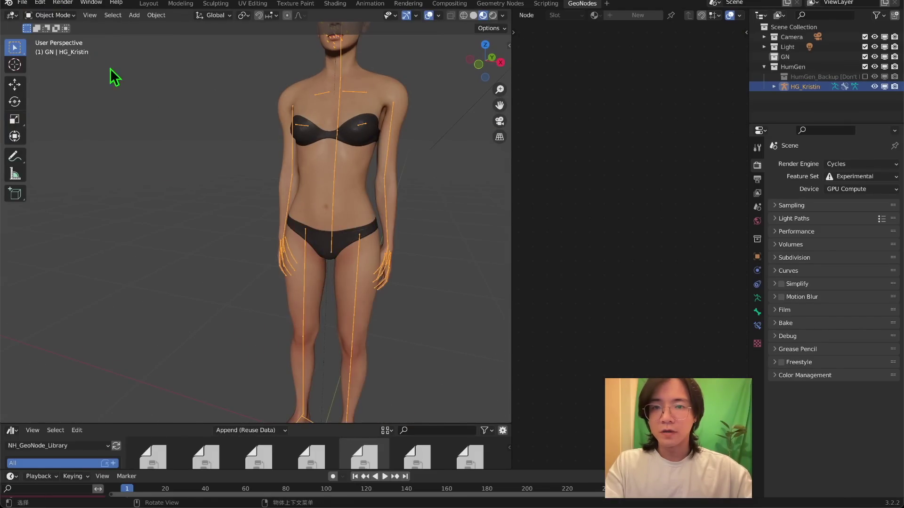
- Check the armature's data properties for the legacy pose library
{"action": "scroll", "coordinate": [153, 196], "scroll_direction": "up", "scroll_amount": 8}
{"action": "key", "text": "n"}
{"action": "scroll", "coordinate": [346, 144], "scroll_direction": "down", "scroll_amount": 2}
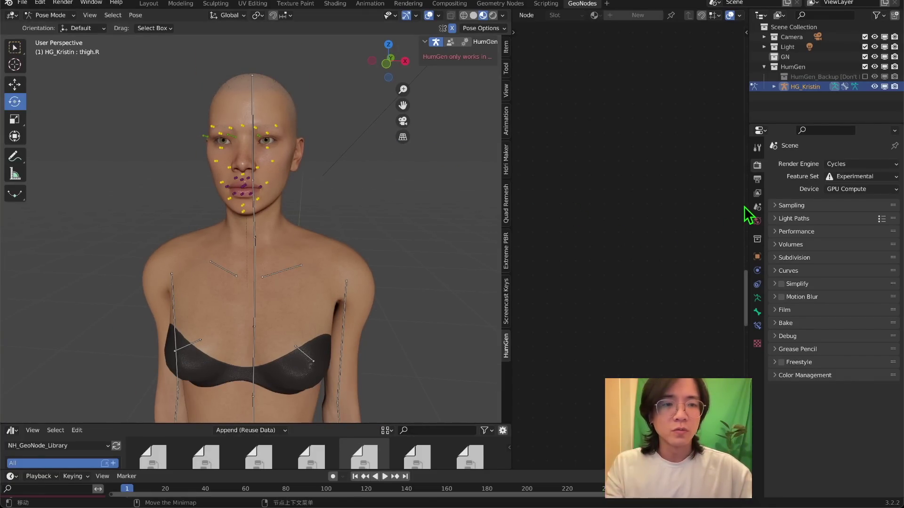
{"action": "left_click", "coordinate": [757, 298]}
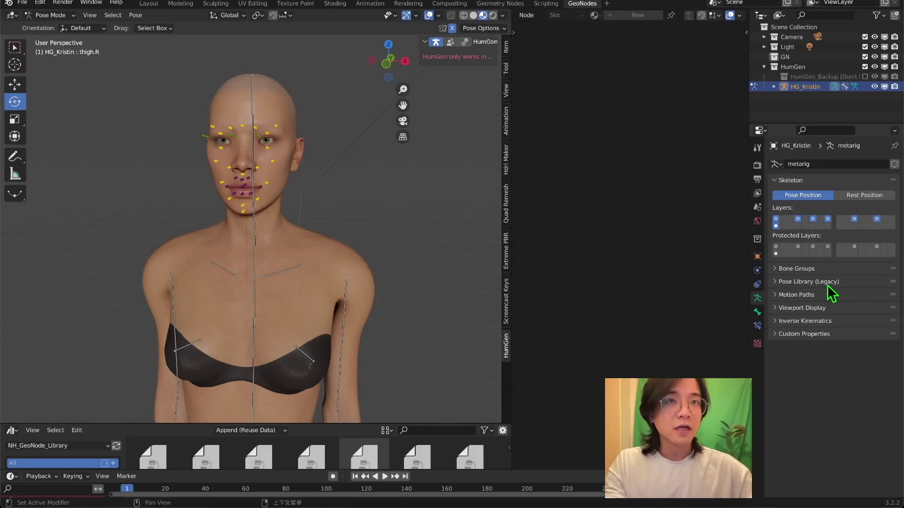
{"action": "left_click", "coordinate": [791, 282]}
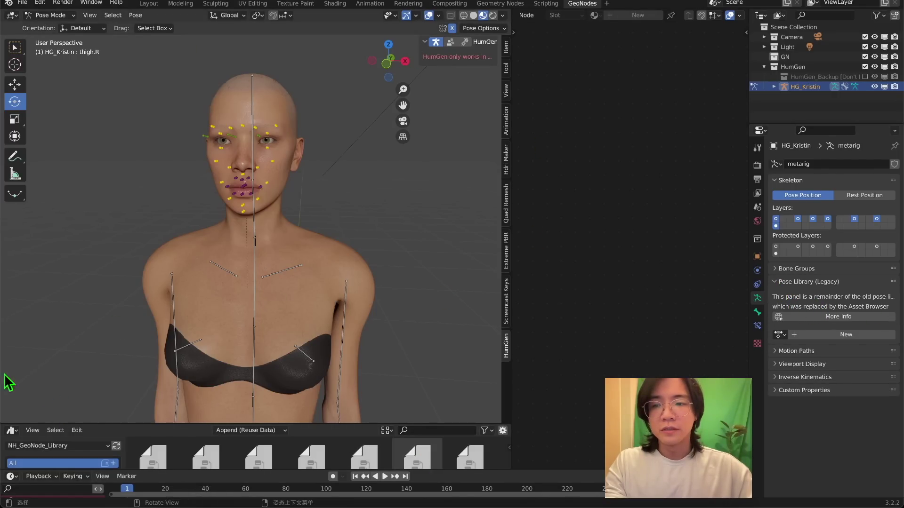
{"action": "middle_click_drag", "start_coordinate": [253, 252], "coordinate": [293, 244]}
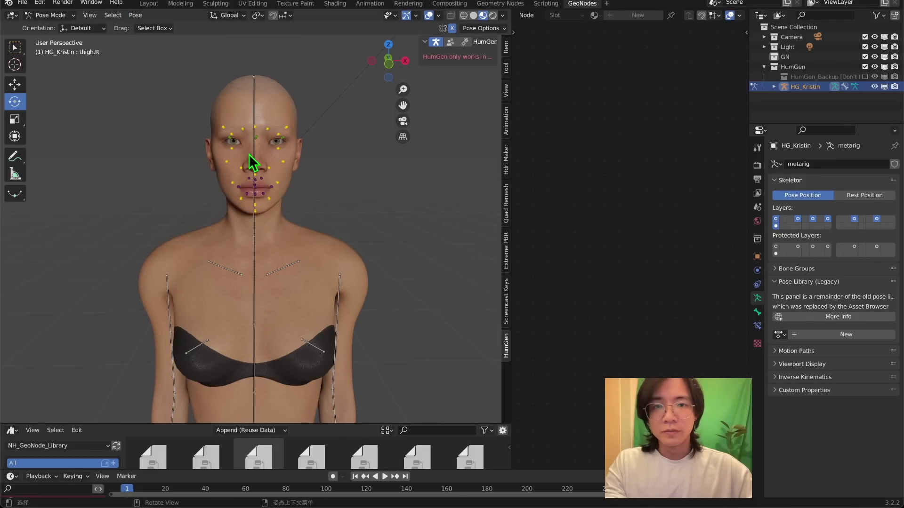
- Select all bones of the rig and create a pose asset from the current pose in the Current File library
{"action": "left_click", "coordinate": [505, 126]}
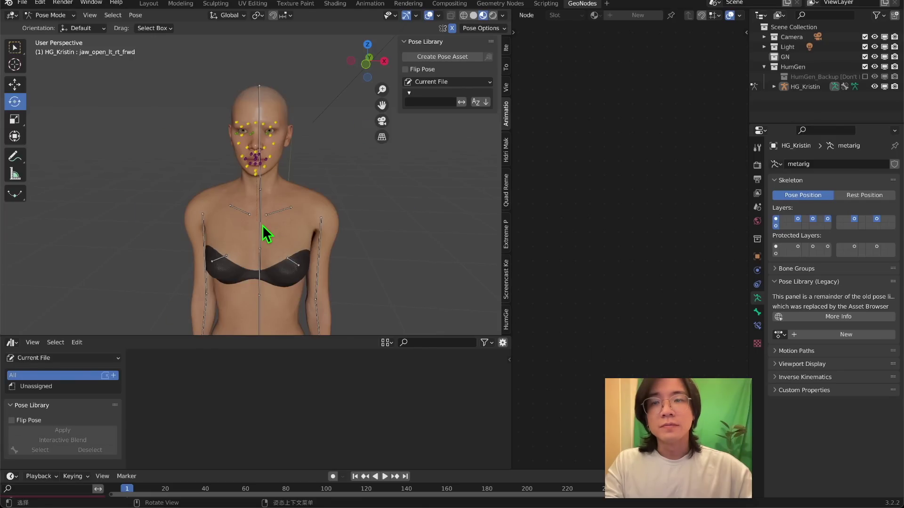
{"action": "scroll", "coordinate": [267, 234], "scroll_direction": "up", "scroll_amount": 2}
{"action": "key", "text": "a"}
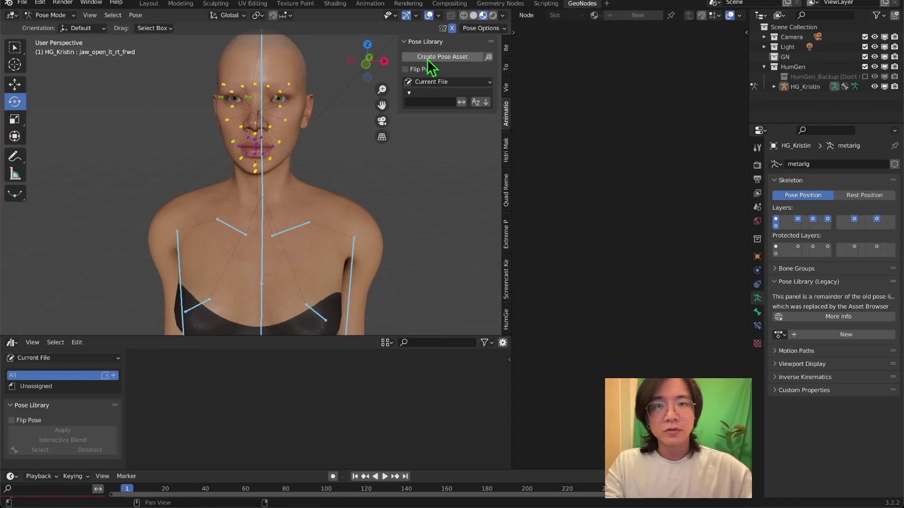
{"action": "left_click", "coordinate": [459, 57]}
{"action": "middle_click_drag", "start_coordinate": [142, 117], "coordinate": [217, 199]}
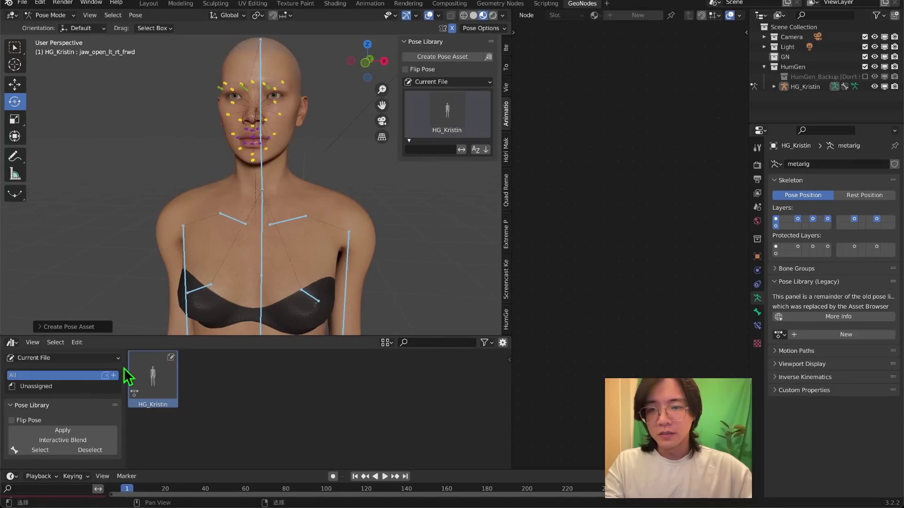
- Check the asset libraries available in the asset browser, keeping the Current File library shown
{"action": "left_click", "coordinate": [42, 359]}
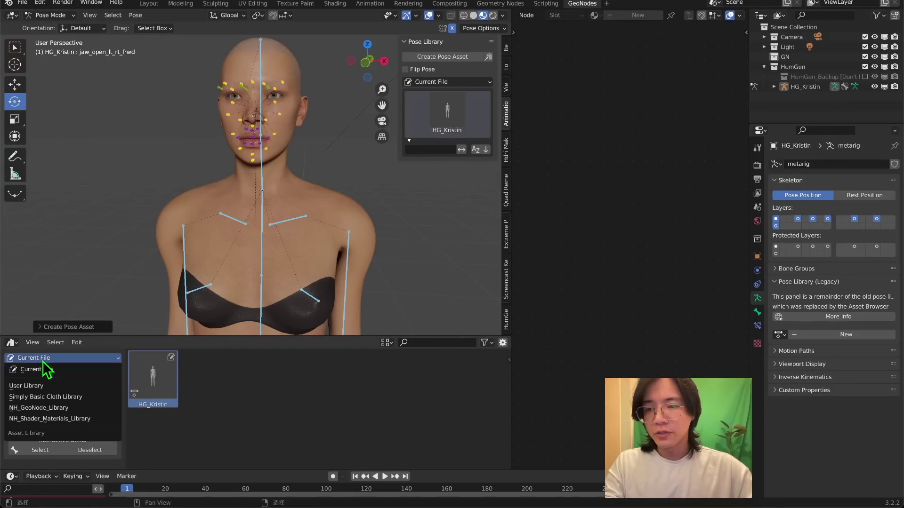
{"action": "left_click", "coordinate": [40, 370]}
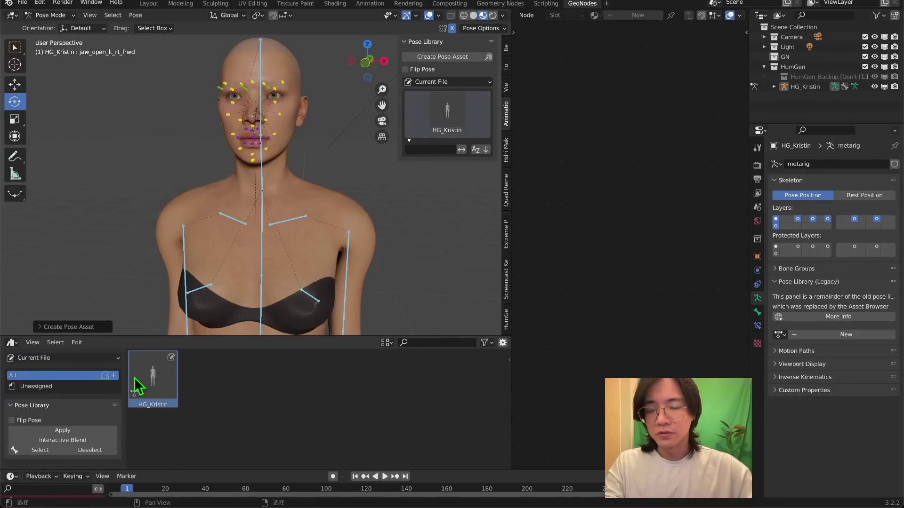
{"action": "scroll", "coordinate": [277, 250], "scroll_direction": "down", "scroll_amount": 4}
{"action": "scroll", "coordinate": [292, 276], "scroll_direction": "up", "scroll_amount": 3}
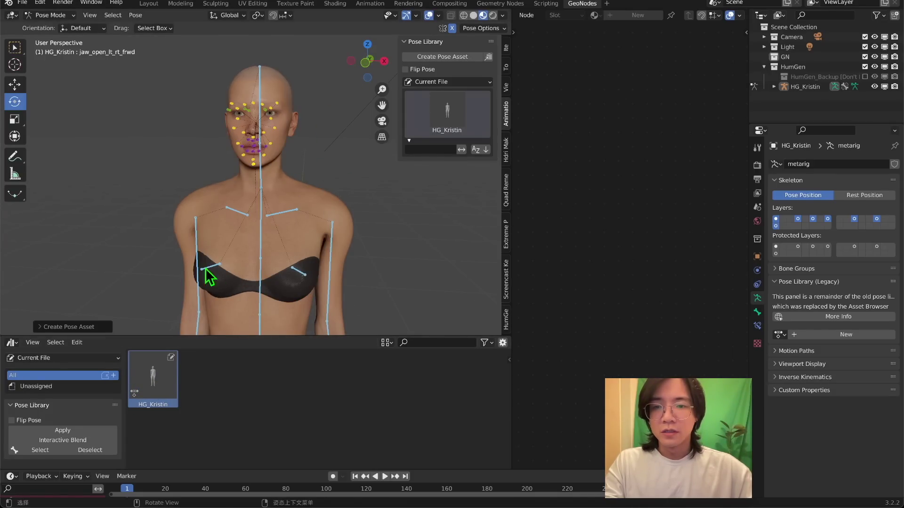
- From the camera view, select the camera and walk it closer until the full figure fills the frame
{"action": "left_click", "coordinate": [382, 121]}
{"action": "left_click", "coordinate": [765, 37]}
{"action": "left_click", "coordinate": [801, 47]}
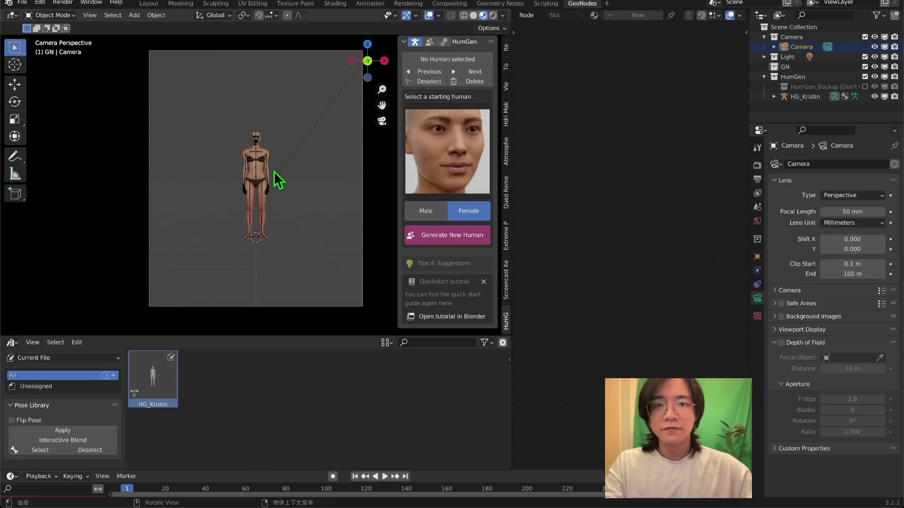
{"action": "key", "text": "shift+grave"}
{"action": "key", "text": "w"}
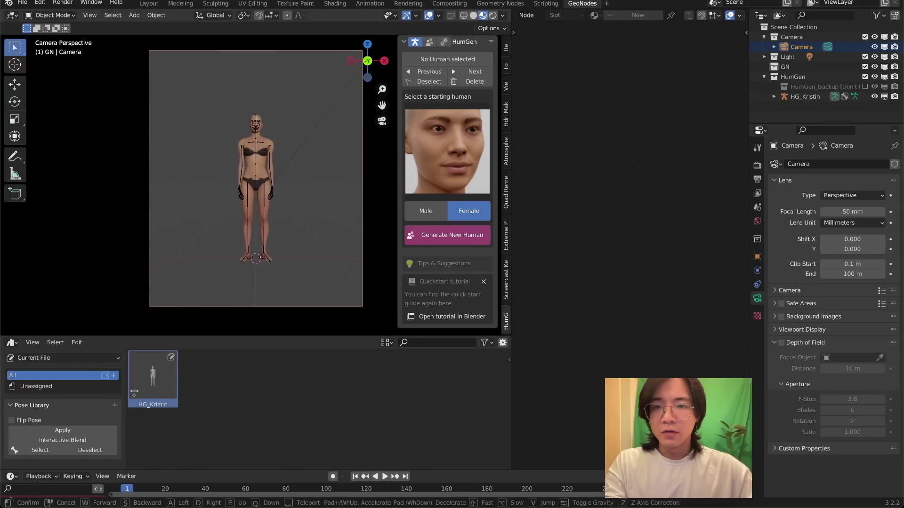
{"action": "key", "text": "s"}
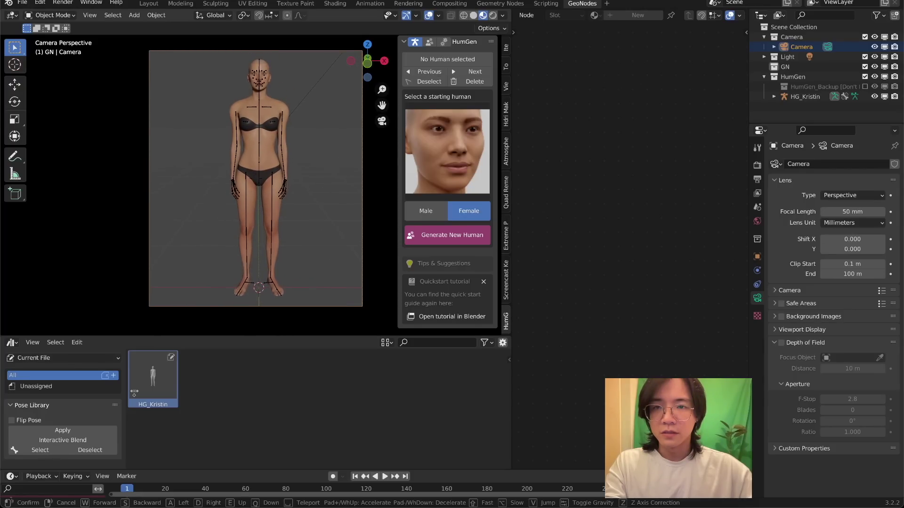
{"action": "left_click", "coordinate": [256, 181]}
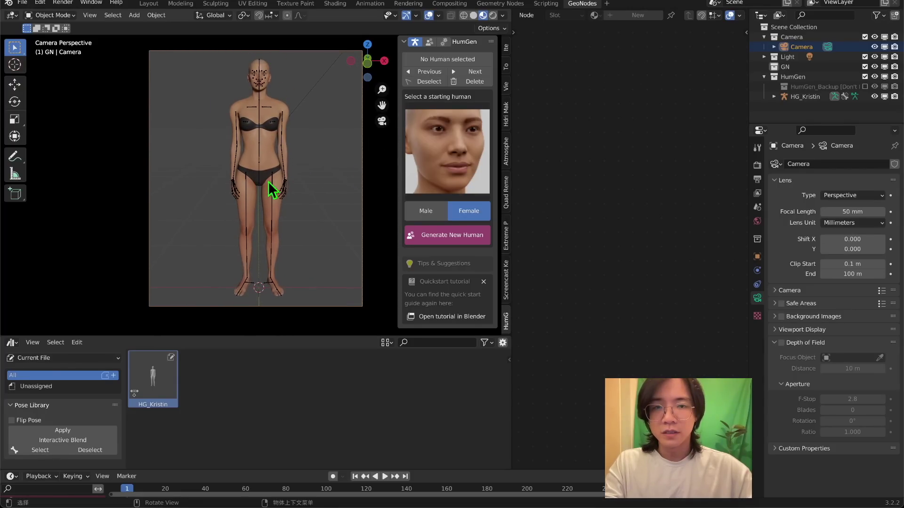
- Put the rig in Pose Mode, select all its bones and create another pose asset from the current pose
{"action": "left_click", "coordinate": [263, 107]}
{"action": "key", "text": "ctrl+Tab"}
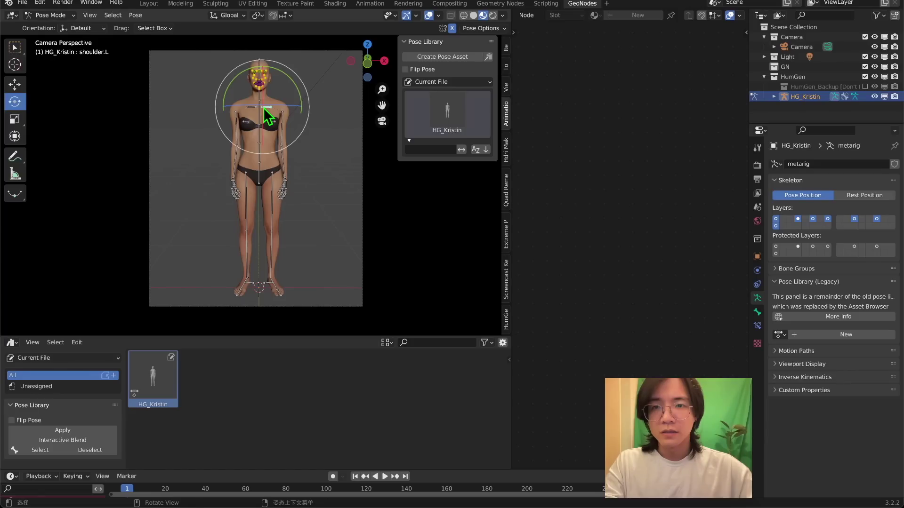
{"action": "scroll", "coordinate": [322, 178], "scroll_direction": "up", "scroll_amount": 3}
{"action": "key", "text": "ctrl+shift+m"}
{"action": "scroll", "coordinate": [306, 245], "scroll_direction": "down", "scroll_amount": 3}
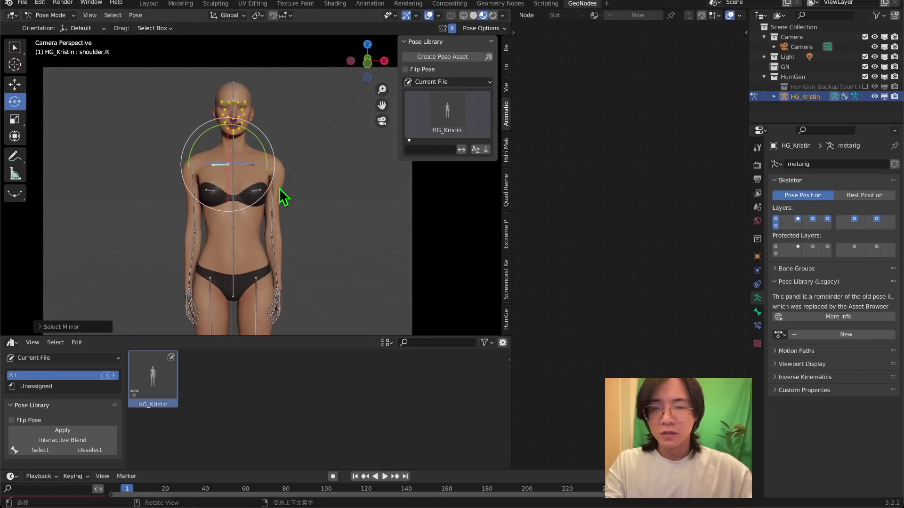
{"action": "key", "text": "a"}
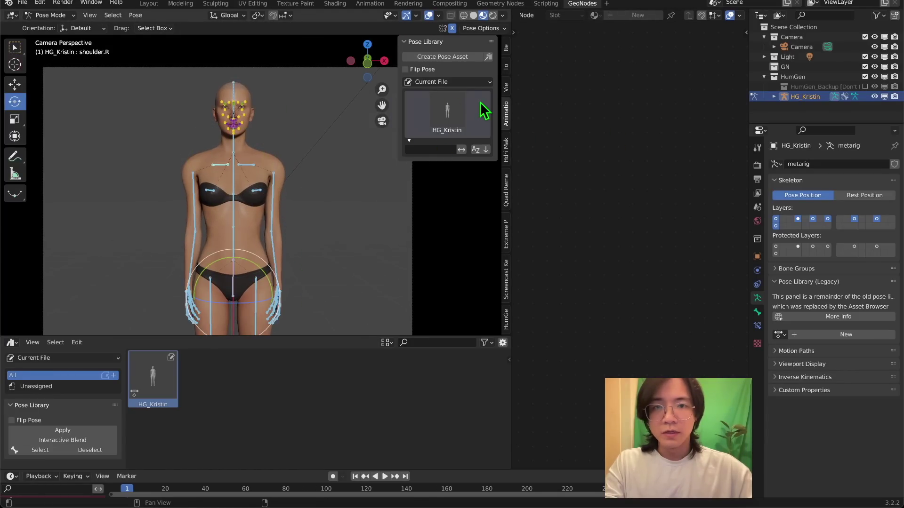
{"action": "left_click", "coordinate": [466, 66]}
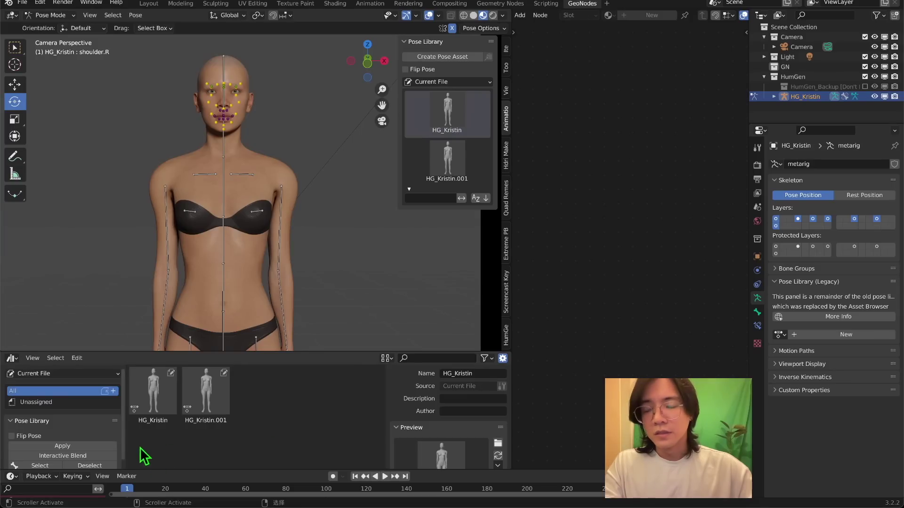
- Clear the older pose from the Current File assets and rename the remaining pose asset as Stand
{"action": "right_click", "coordinate": [146, 403]}
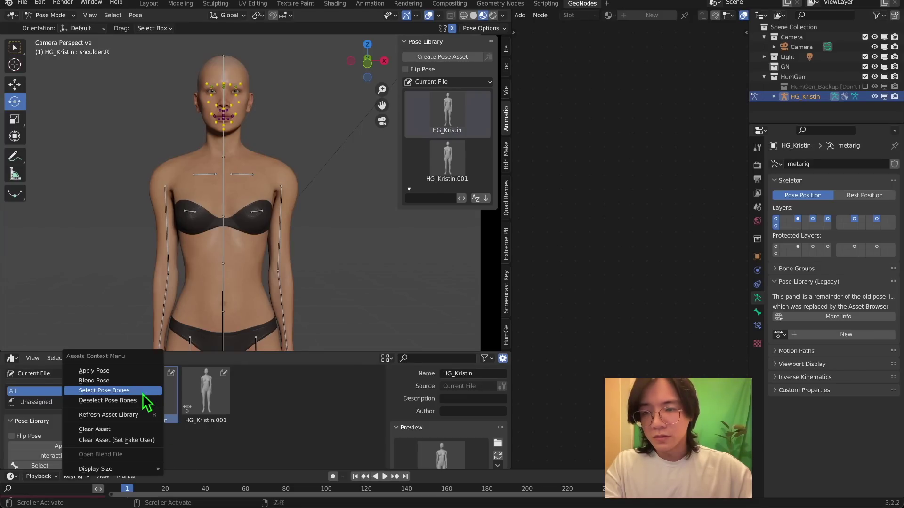
{"action": "left_click", "coordinate": [96, 429]}
{"action": "scroll", "coordinate": [232, 233], "scroll_direction": "up", "scroll_amount": 3}
{"action": "middle_click_drag", "start_coordinate": [232, 232], "coordinate": [327, 261], "text": "shift"}
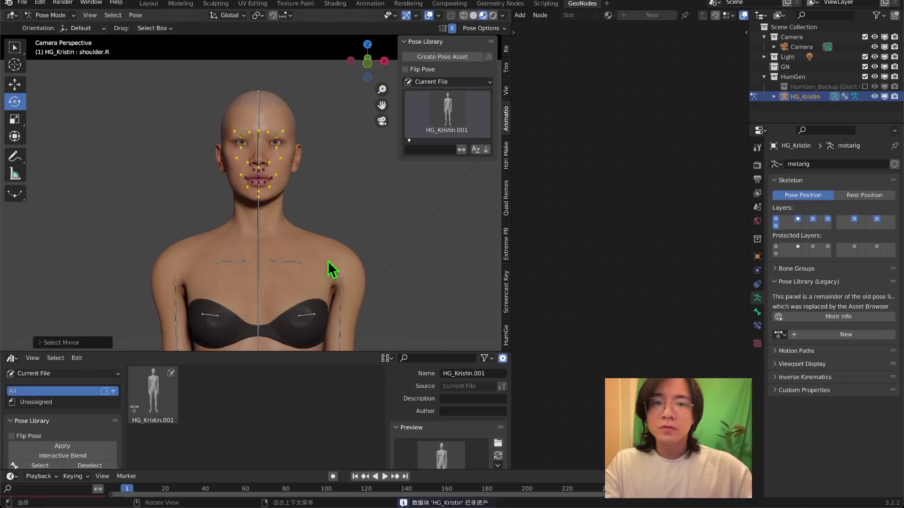
{"action": "left_click", "coordinate": [497, 373]}
{"action": "type", "text": "S"}
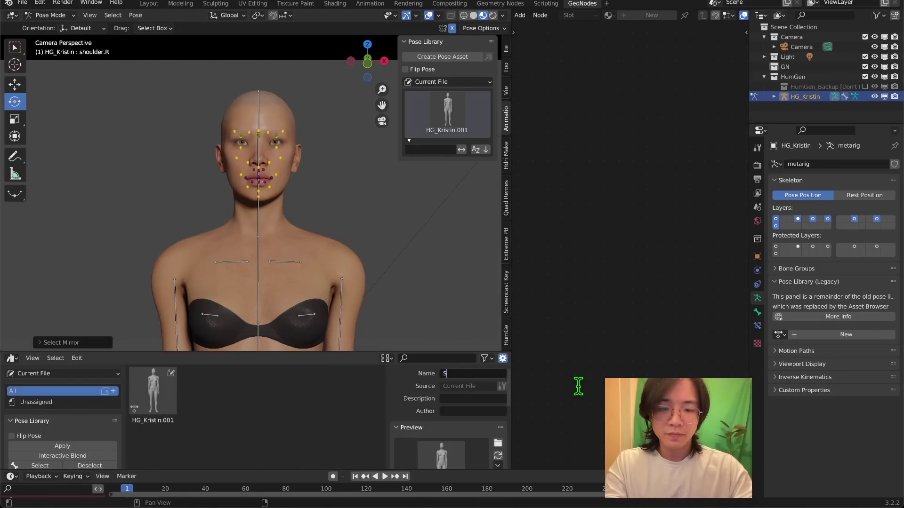
{"action": "type", "text": "tand"}
{"action": "key", "text": "Return"}
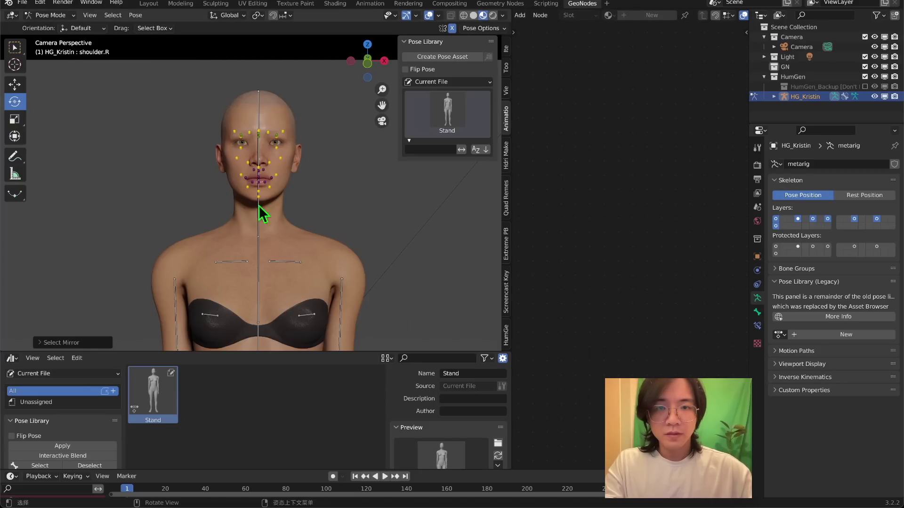
- Clear the user transforms of all bones to return the rig to its default arms-out pose
{"action": "scroll", "coordinate": [282, 194], "scroll_direction": "up", "scroll_amount": 4}
{"action": "middle_click_drag", "start_coordinate": [288, 200], "coordinate": [238, 249], "text": "shift"}
{"action": "scroll", "coordinate": [286, 232], "scroll_direction": "down", "scroll_amount": 5}
{"action": "middle_click_drag", "start_coordinate": [286, 232], "coordinate": [216, 299]}
{"action": "scroll", "coordinate": [216, 299], "scroll_direction": "up", "scroll_amount": 2}
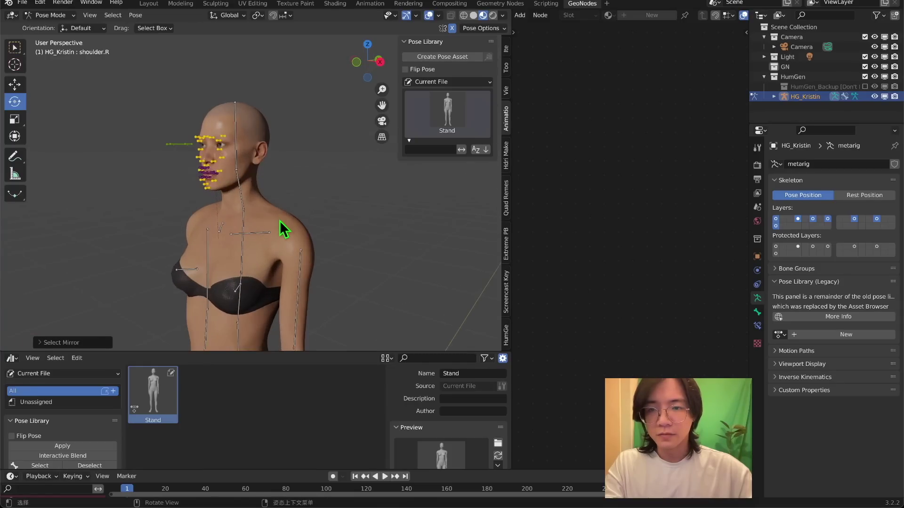
{"action": "mouse_move", "coordinate": [290, 216]}
{"action": "middle_mouse_down"}
{"action": "mouse_move", "coordinate": [312, 177]}
{"action": "mouse_move", "coordinate": [307, 212]}
{"action": "middle_mouse_up"}
{"action": "right_click", "coordinate": [295, 377]}
{"action": "left_click", "coordinate": [286, 379]}
{"action": "middle_click_drag", "start_coordinate": [298, 282], "coordinate": [207, 272]}
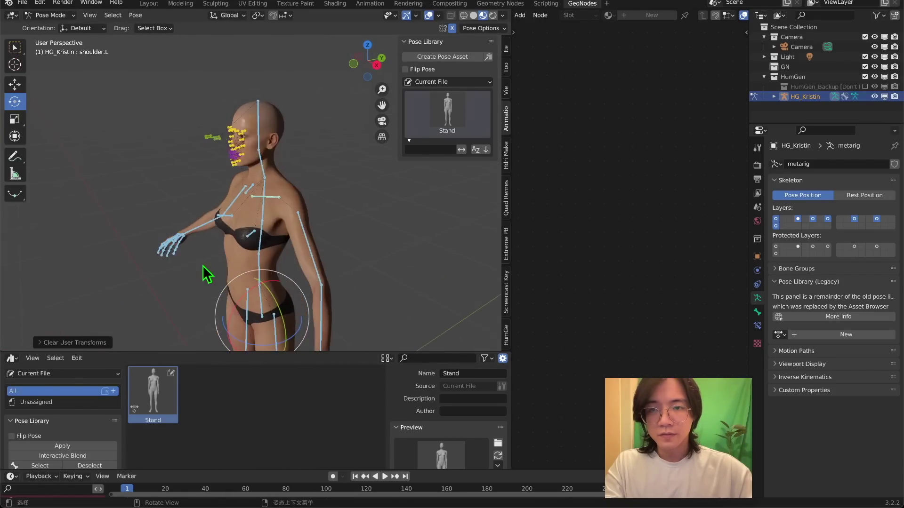
- Create a pose asset from the arms-out pose and rename it as Tpose
{"action": "left_click", "coordinate": [444, 57]}
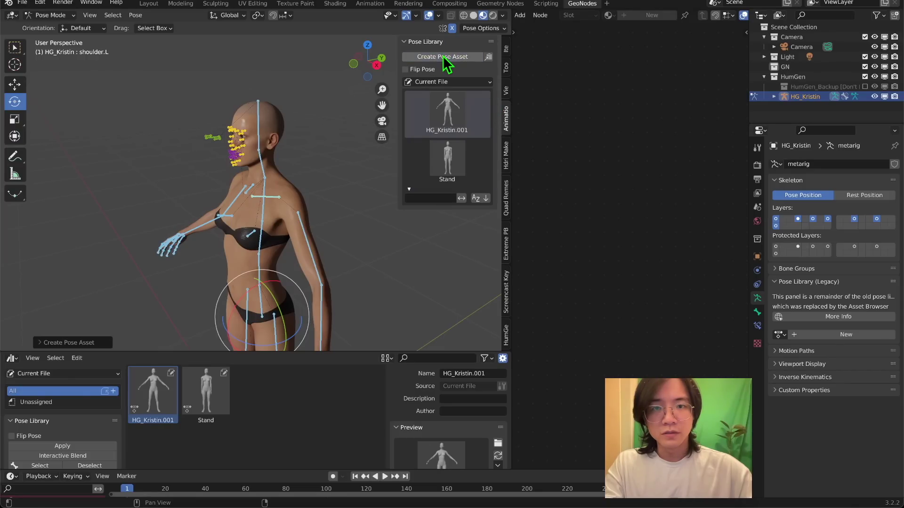
{"action": "left_click", "coordinate": [455, 111]}
{"action": "left_click", "coordinate": [477, 375]}
{"action": "left_click", "coordinate": [477, 374]}
{"action": "key", "text": "ctrl+a"}
{"action": "type", "text": "T"}
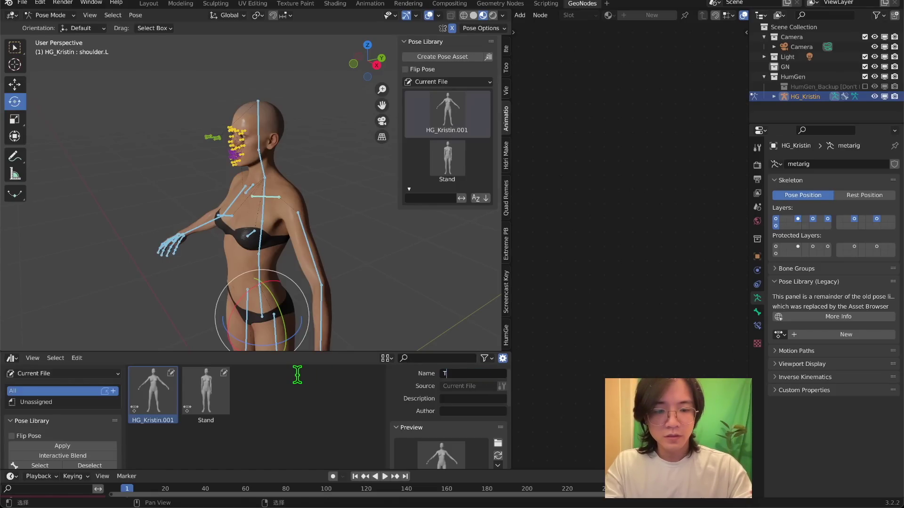
{"action": "type", "text": "pose"}
{"action": "key", "text": "Return"}
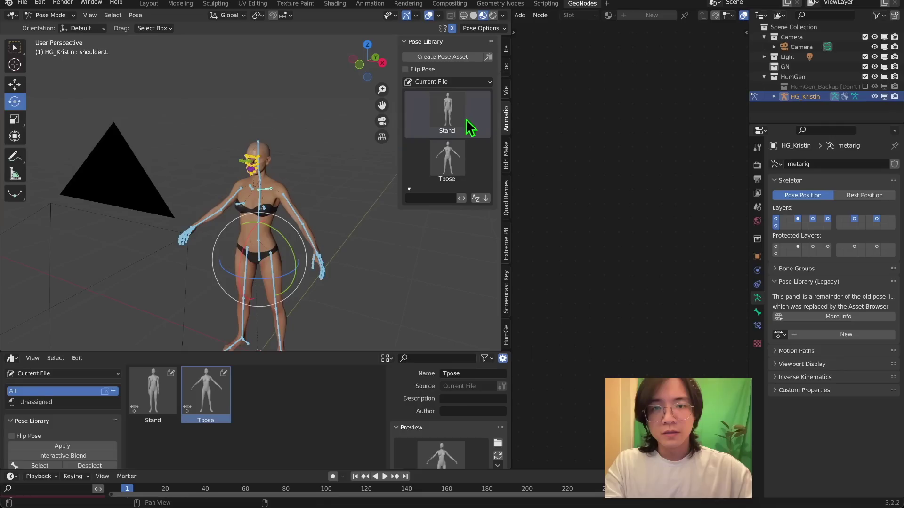
- Apply the Stand pose from the pose library to the rig and return to Object Mode
{"action": "scroll", "coordinate": [177, 191], "scroll_direction": "up", "scroll_amount": 4}
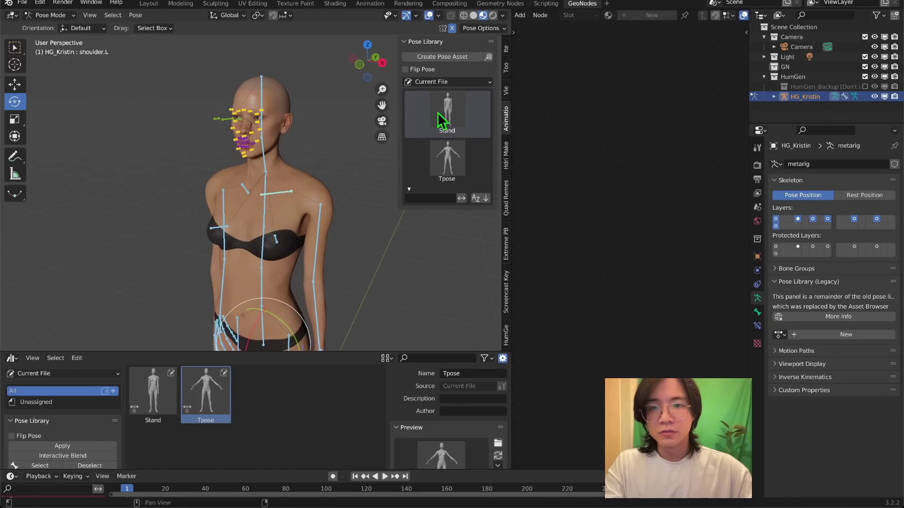
{"action": "middle_click_drag", "start_coordinate": [227, 261], "coordinate": [320, 181]}
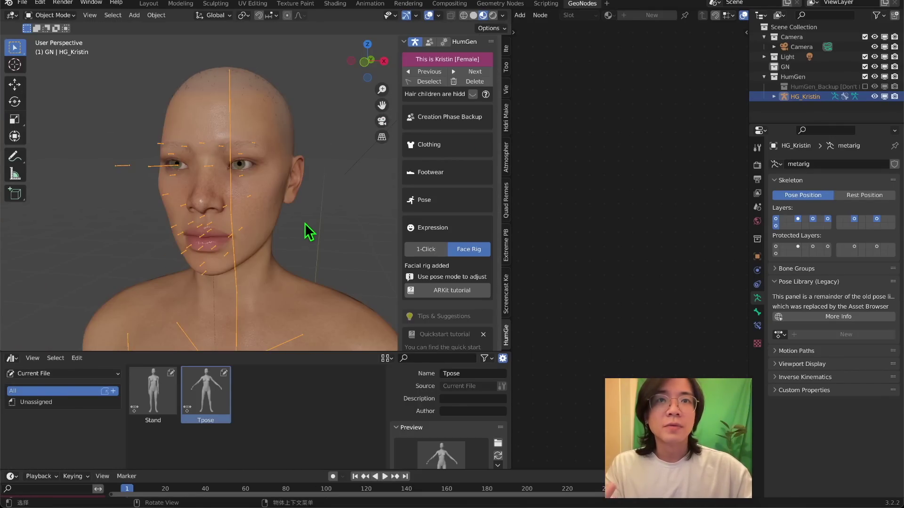
- Select the human's body mesh and turn off the viewport overlays
{"action": "left_click", "coordinate": [304, 223]}
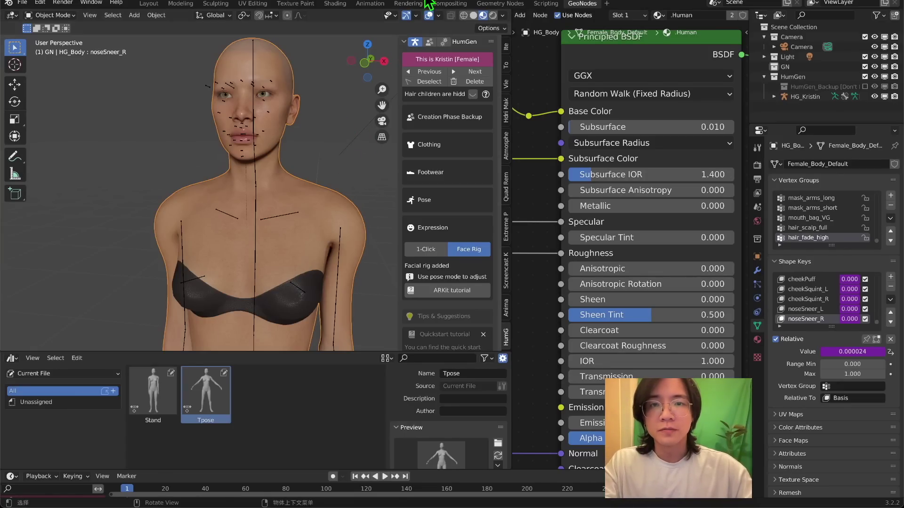
{"action": "left_click", "coordinate": [429, 15]}
{"action": "middle_click_drag", "start_coordinate": [234, 156], "coordinate": [422, 121]}
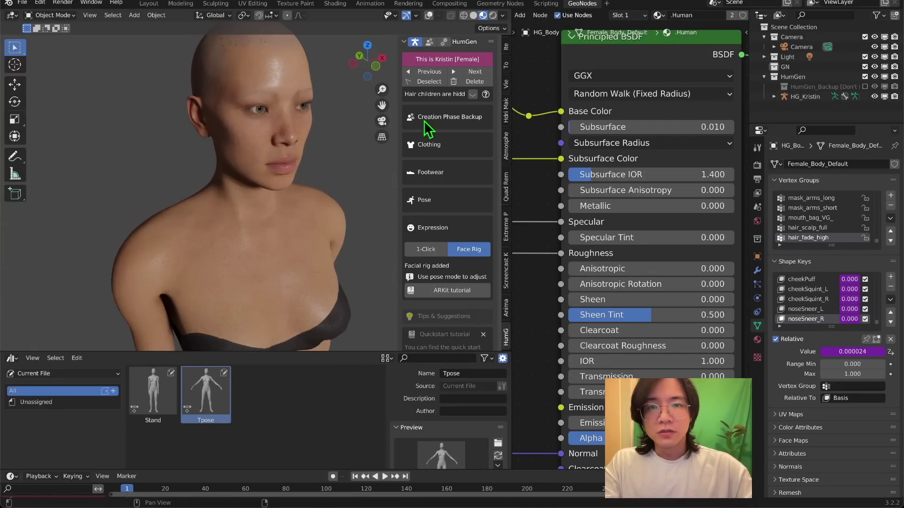
- Preview the human from the front with the hair children shown, and hide them again
{"action": "left_click", "coordinate": [472, 94]}
{"action": "key", "text": "KP_1"}
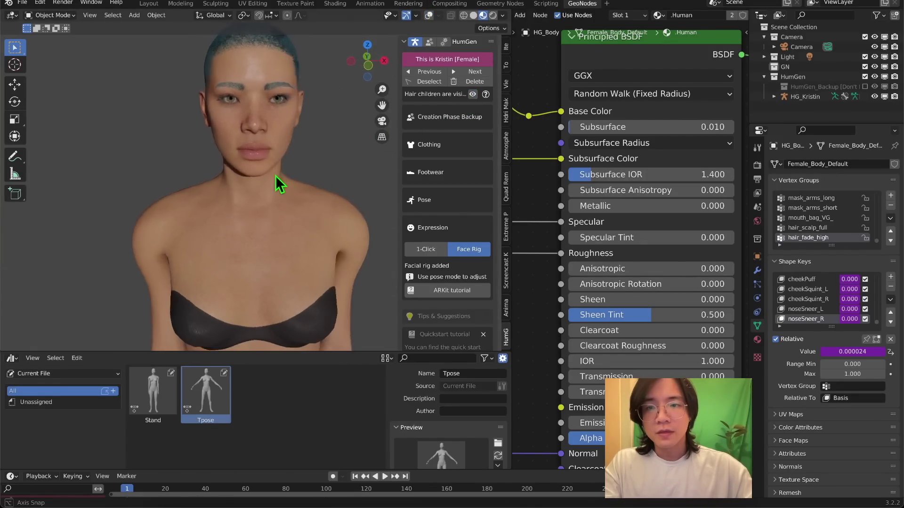
{"action": "left_click", "coordinate": [472, 94]}
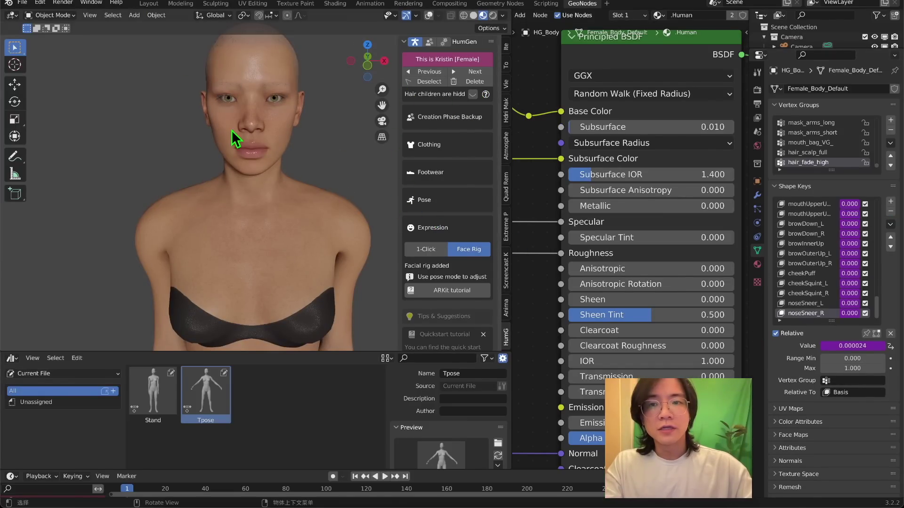
- Add a shape key to the body mesh, name it Key 01 and set its value to 1
{"action": "left_click", "coordinate": [890, 202]}
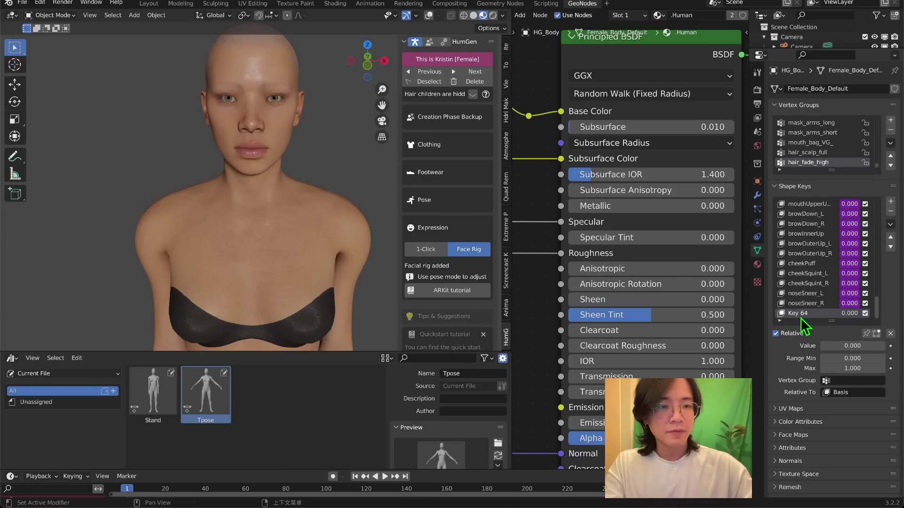
{"action": "type", "text": "Key "}
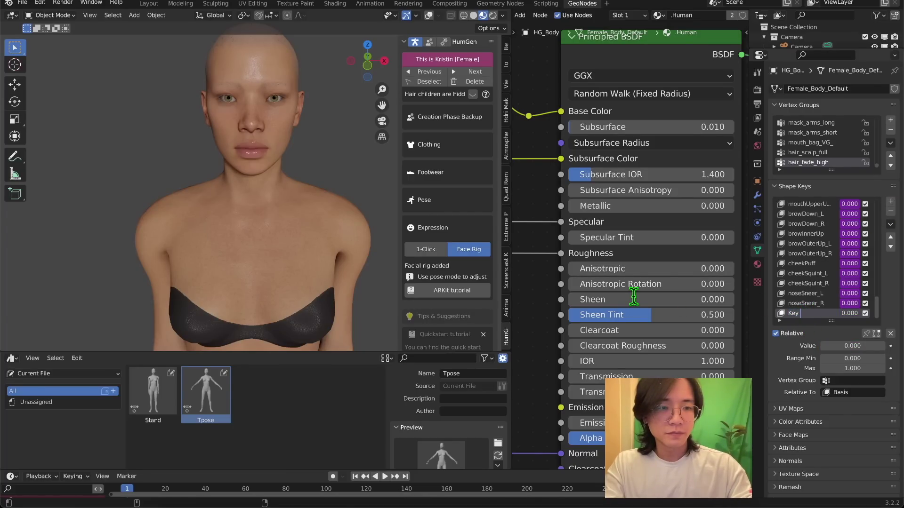
{"action": "type", "text": " 01"}
{"action": "key", "text": "Return"}
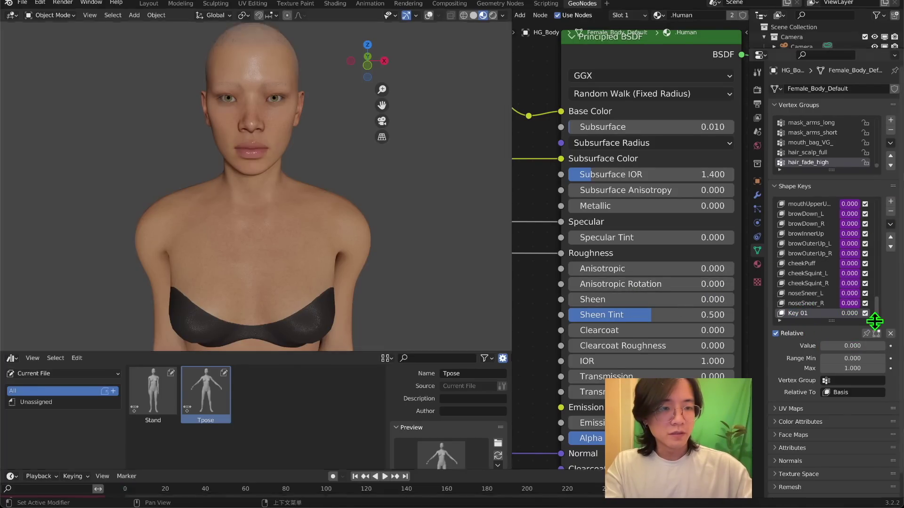
{"action": "type", "text": "1"}
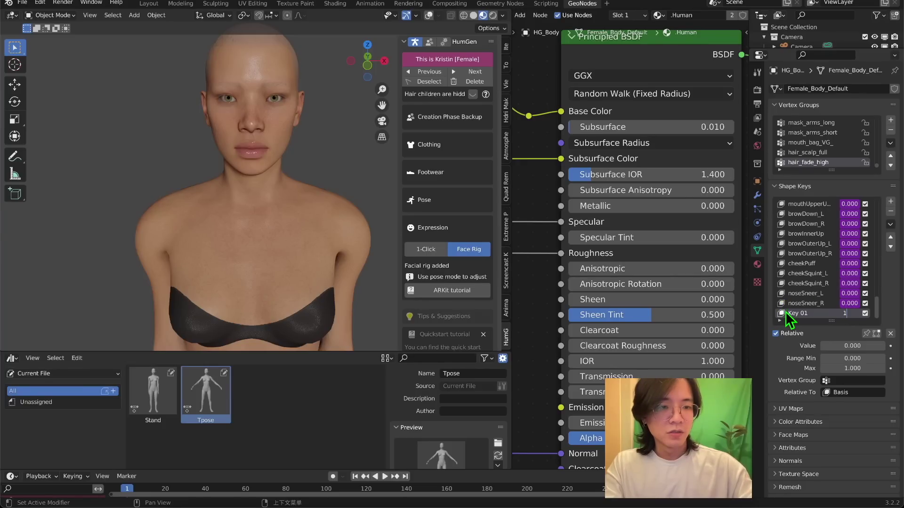
{"action": "key", "text": "Return"}
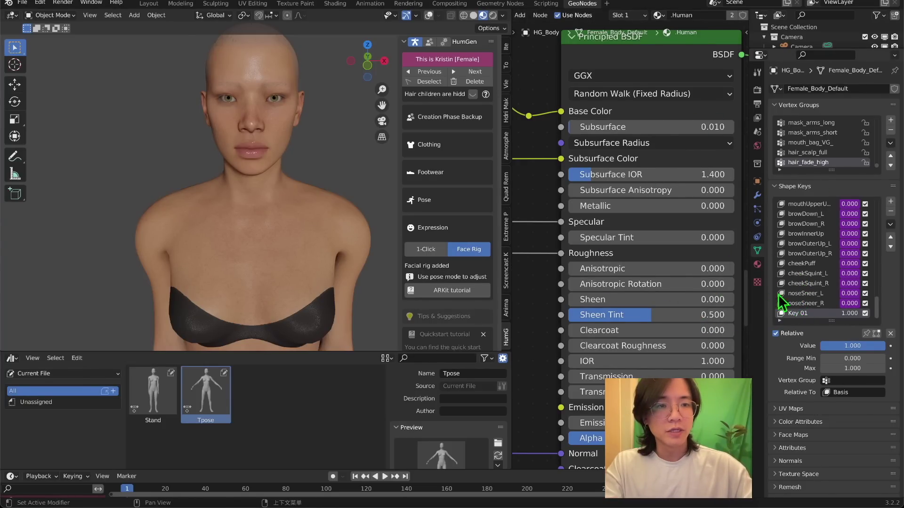
- Switch the body mesh to Sculpt Mode with the Key 01 shape key active
{"action": "middle_click_drag", "start_coordinate": [316, 183], "coordinate": [287, 175]}
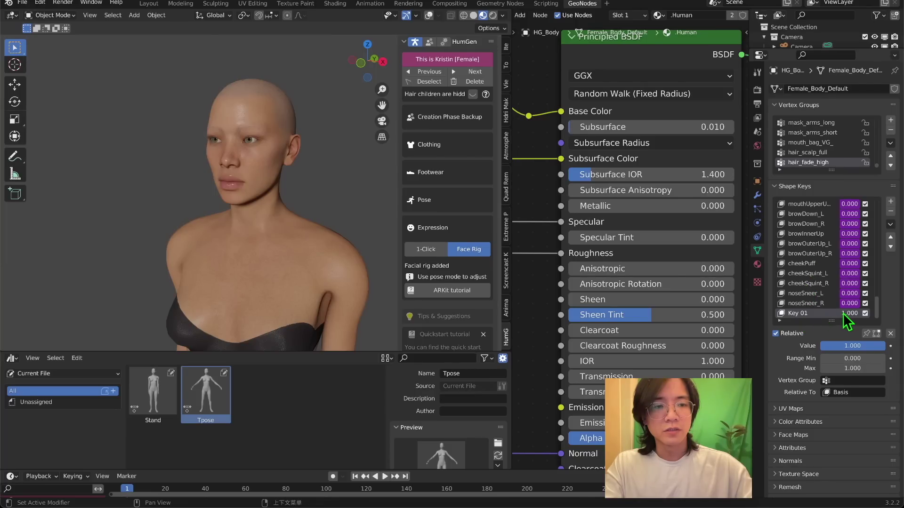
{"action": "left_click", "coordinate": [52, 16]}
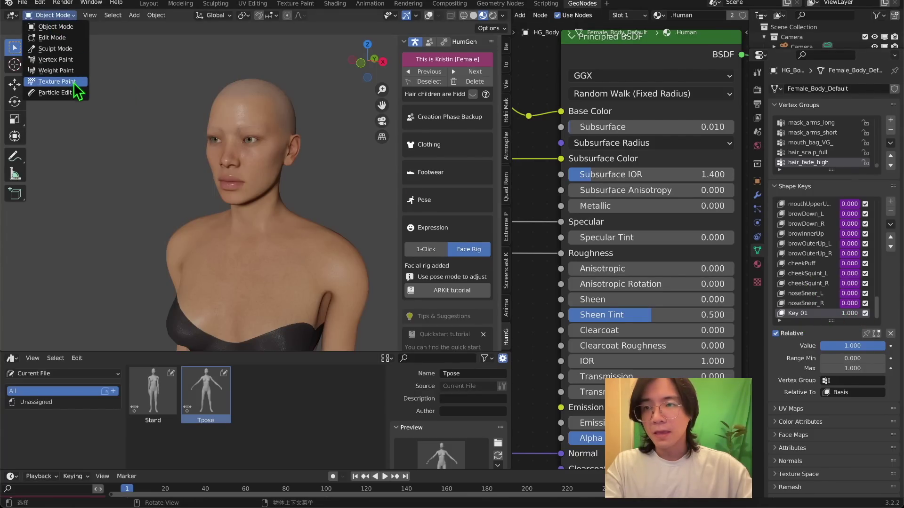
{"action": "left_click", "coordinate": [55, 48]}
{"action": "scroll", "coordinate": [248, 147], "scroll_direction": "up", "scroll_amount": 6}
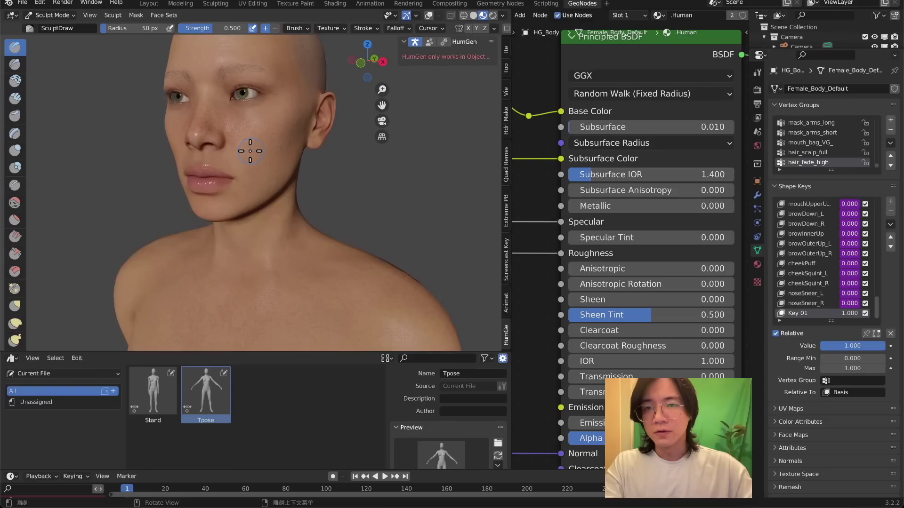
{"action": "scroll", "coordinate": [264, 146], "scroll_direction": "down", "scroll_amount": 3}
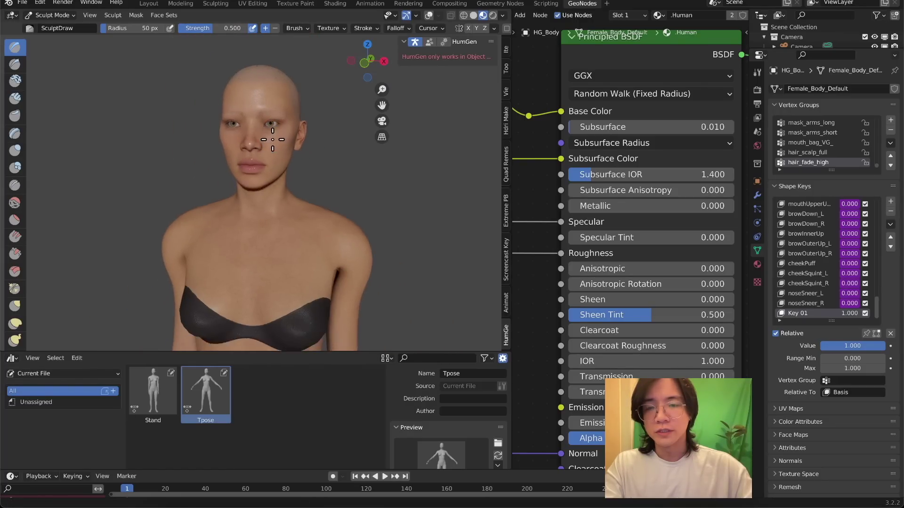
- Choose the Crease brush for sculpting and show the body in solid shading
{"action": "middle_click_drag", "start_coordinate": [231, 147], "coordinate": [299, 149]}
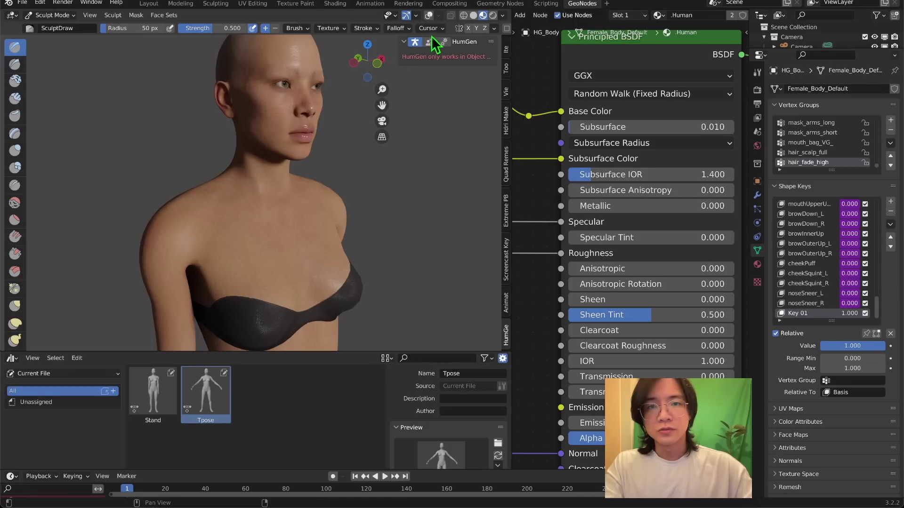
{"action": "left_click", "coordinate": [473, 15]}
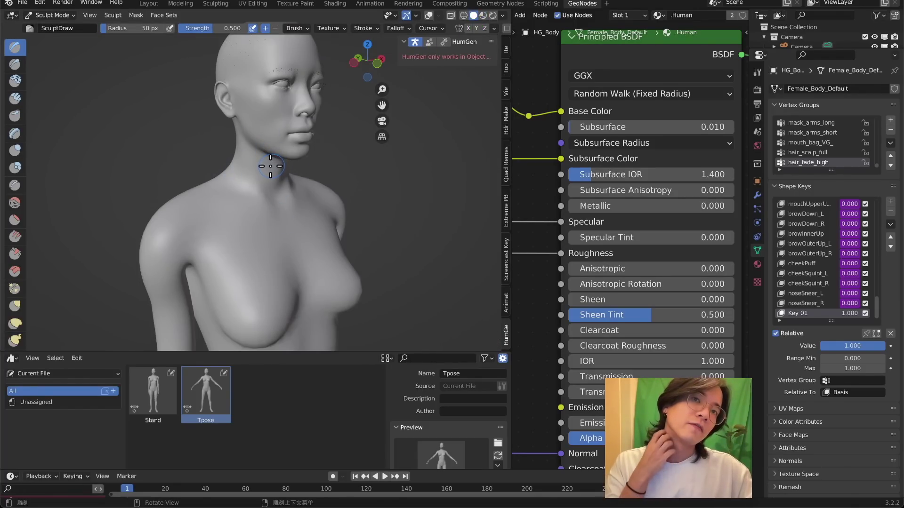
{"action": "left_click", "coordinate": [483, 15]}
{"action": "left_click", "coordinate": [15, 185]}
{"action": "scroll", "coordinate": [268, 145], "scroll_direction": "up", "scroll_amount": 5}
{"action": "left_click", "coordinate": [473, 15]}
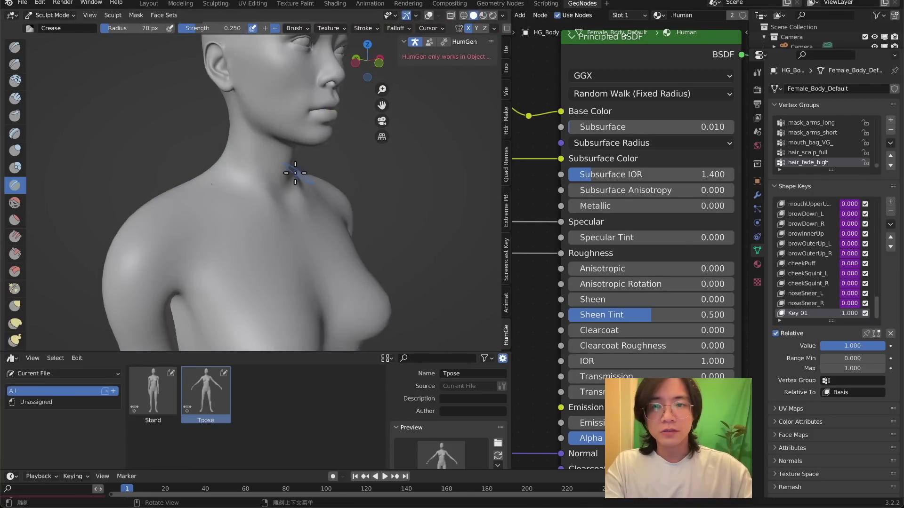
- Define the neck and collarbones with the Crease brush at 98 px radius and 0.250 strength
{"action": "middle_click_drag", "start_coordinate": [299, 173], "coordinate": [245, 173]}
{"action": "left_click", "coordinate": [368, 63]}
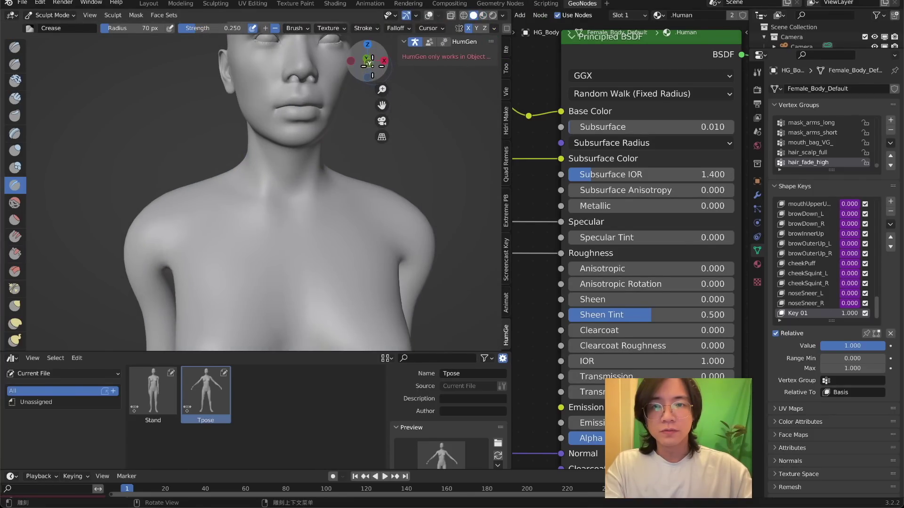
{"action": "scroll", "coordinate": [303, 141], "scroll_direction": "down", "scroll_amount": 4}
{"action": "scroll", "coordinate": [284, 153], "scroll_direction": "up", "scroll_amount": 6}
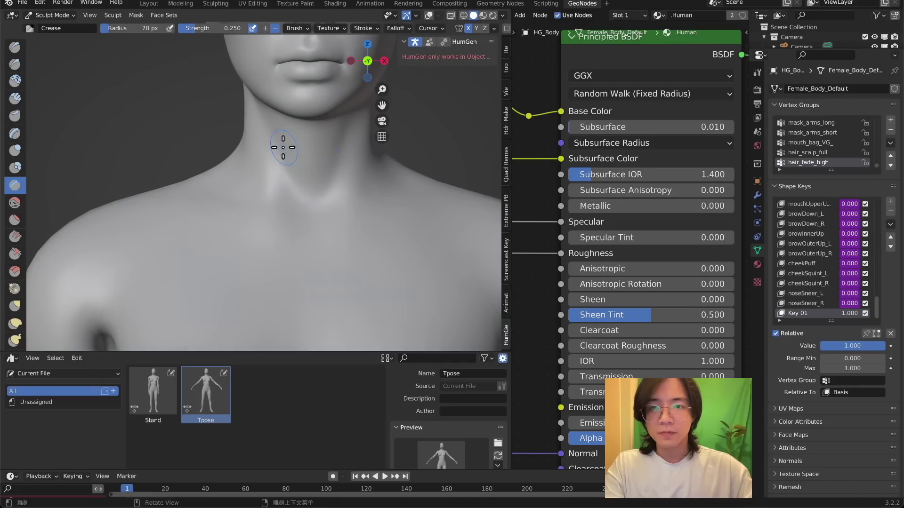
{"action": "scroll", "coordinate": [294, 188], "scroll_direction": "down", "scroll_amount": 3}
{"action": "scroll", "coordinate": [299, 160], "scroll_direction": "up", "scroll_amount": 8}
{"action": "scroll", "coordinate": [298, 155], "scroll_direction": "down", "scroll_amount": 4}
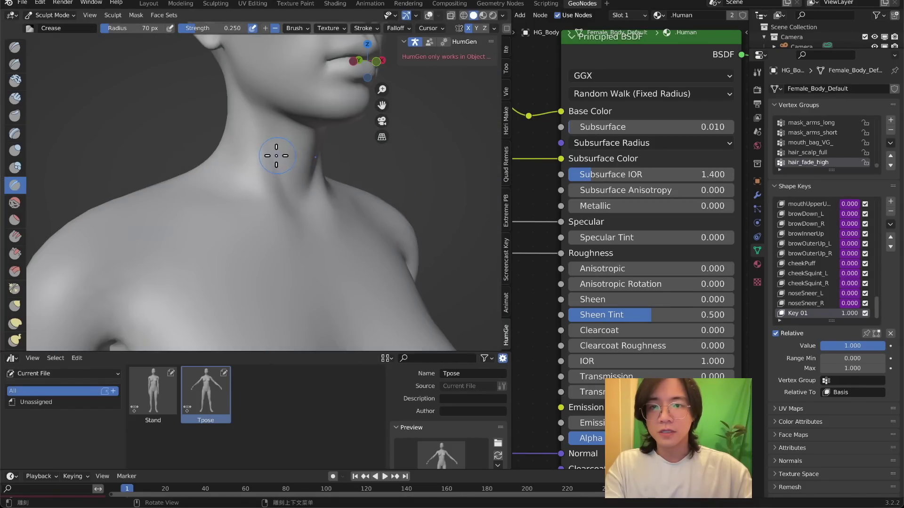
{"action": "mouse_move", "coordinate": [272, 136]}
{"action": "middle_mouse_down"}
{"action": "mouse_move", "coordinate": [286, 137]}
{"action": "mouse_move", "coordinate": [285, 165]}
{"action": "mouse_move", "coordinate": [211, 149]}
{"action": "middle_mouse_up"}
{"action": "mouse_move", "coordinate": [257, 188]}
{"action": "middle_mouse_down"}
{"action": "mouse_move", "coordinate": [252, 177]}
{"action": "mouse_move", "coordinate": [334, 185]}
{"action": "mouse_move", "coordinate": [294, 202]}
{"action": "mouse_move", "coordinate": [233, 183]}
{"action": "mouse_move", "coordinate": [358, 214]}
{"action": "mouse_move", "coordinate": [269, 157]}
{"action": "mouse_move", "coordinate": [278, 221]}
{"action": "mouse_move", "coordinate": [289, 230]}
{"action": "mouse_move", "coordinate": [339, 177]}
{"action": "mouse_move", "coordinate": [343, 242]}
{"action": "mouse_move", "coordinate": [287, 268]}
{"action": "mouse_move", "coordinate": [254, 258]}
{"action": "mouse_move", "coordinate": [261, 219]}
{"action": "mouse_move", "coordinate": [248, 216]}
{"action": "mouse_move", "coordinate": [257, 215]}
{"action": "middle_mouse_up"}
{"action": "middle_click_drag", "start_coordinate": [245, 213], "coordinate": [235, 214]}
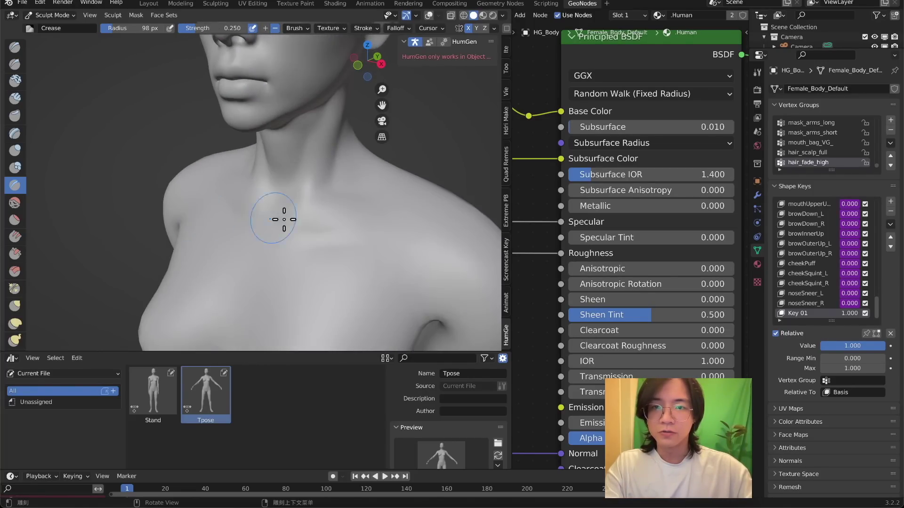
- Examine the sculpted neck and the face from the front and side in material preview
{"action": "mouse_move", "coordinate": [389, 245]}
{"action": "middle_mouse_down"}
{"action": "mouse_move", "coordinate": [388, 189]}
{"action": "mouse_move", "coordinate": [192, 238]}
{"action": "middle_mouse_up"}
{"action": "mouse_move", "coordinate": [192, 238]}
{"action": "middle_mouse_down"}
{"action": "mouse_move", "coordinate": [212, 204]}
{"action": "mouse_move", "coordinate": [362, 258]}
{"action": "mouse_move", "coordinate": [312, 217]}
{"action": "mouse_move", "coordinate": [221, 217]}
{"action": "middle_mouse_up"}
{"action": "middle_click_drag", "start_coordinate": [221, 217], "coordinate": [226, 85], "text": "shift"}
{"action": "left_click", "coordinate": [482, 15]}
{"action": "left_click", "coordinate": [367, 60]}
{"action": "left_click", "coordinate": [367, 61]}
{"action": "scroll", "coordinate": [310, 305], "scroll_direction": "up", "scroll_amount": 6}
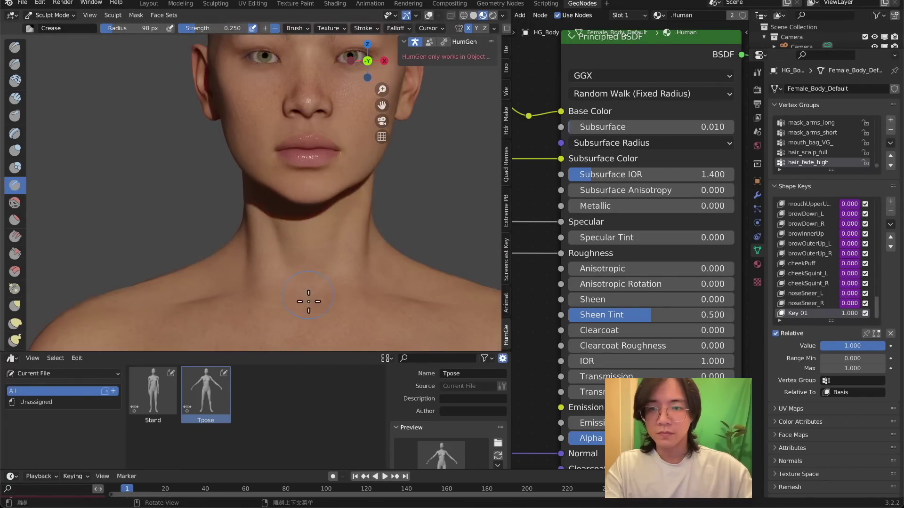
{"action": "scroll", "coordinate": [206, 269], "scroll_direction": "down", "scroll_amount": 2}
{"action": "scroll", "coordinate": [296, 208], "scroll_direction": "down", "scroll_amount": 3}
{"action": "mouse_move", "coordinate": [93, 84]}
{"action": "middle_mouse_down"}
{"action": "mouse_move", "coordinate": [283, 162]}
{"action": "mouse_move", "coordinate": [246, 181]}
{"action": "middle_mouse_up"}
{"action": "scroll", "coordinate": [273, 162], "scroll_direction": "up", "scroll_amount": 6}
{"action": "scroll", "coordinate": [273, 162], "scroll_direction": "down", "scroll_amount": 3}
{"action": "scroll", "coordinate": [215, 176], "scroll_direction": "up", "scroll_amount": 6}
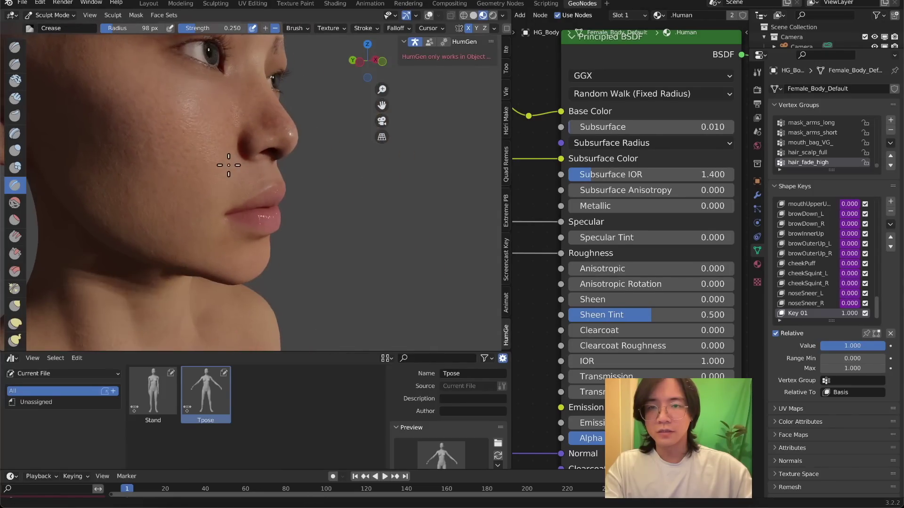
- Return to solid shading and set the Crease brush radius to 50 px for the face
{"action": "left_click", "coordinate": [474, 15]}
{"action": "key", "text": "shift+grave"}
{"action": "left_click", "coordinate": [248, 183]}
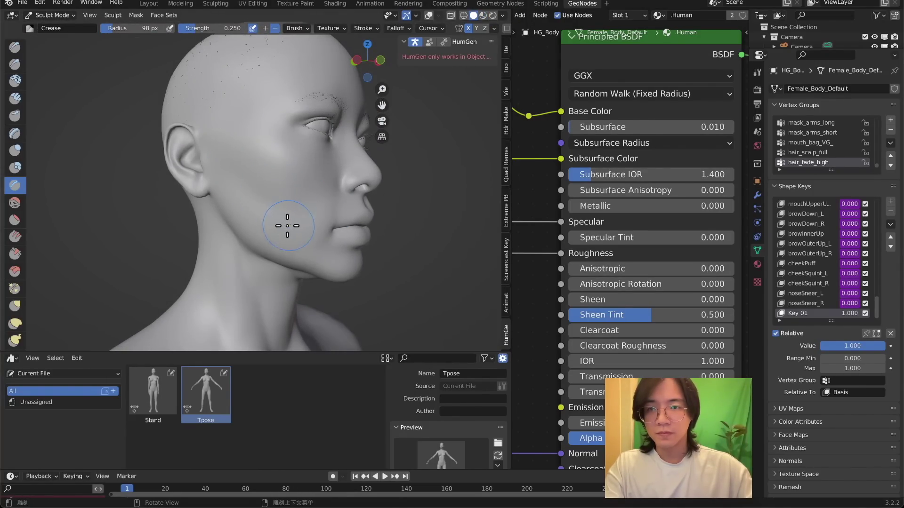
{"action": "middle_click_drag", "start_coordinate": [283, 227], "coordinate": [217, 222]}
{"action": "middle_click_drag", "start_coordinate": [329, 183], "coordinate": [296, 204]}
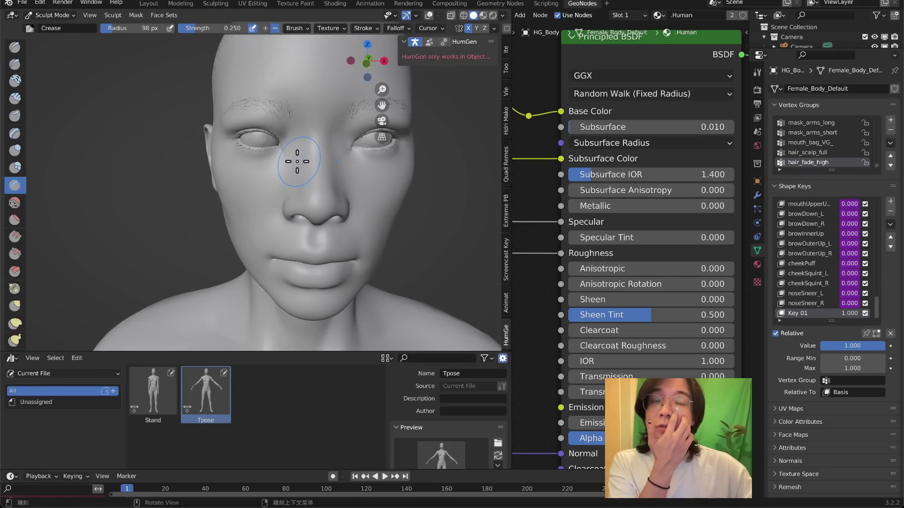
{"action": "middle_click_drag", "start_coordinate": [347, 153], "coordinate": [354, 152]}
{"action": "key", "text": "f"}
{"action": "left_click", "coordinate": [319, 158]}
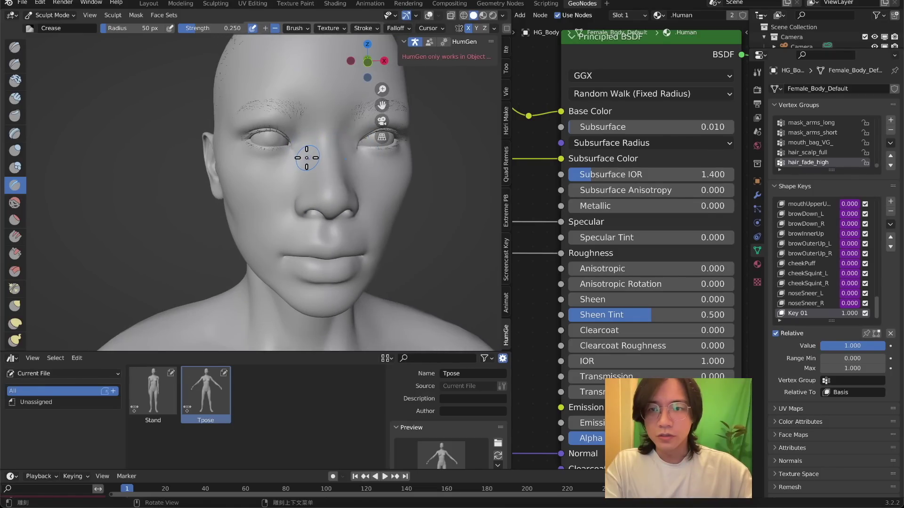
{"action": "mouse_move", "coordinate": [289, 174]}
{"action": "middle_mouse_down"}
{"action": "mouse_move", "coordinate": [302, 157]}
{"action": "mouse_move", "coordinate": [250, 161]}
{"action": "middle_mouse_up"}
- Examine the nose, cheeks and mouth from several angles, comparing solid shading with material preview
{"action": "left_click", "coordinate": [483, 15]}
{"action": "mouse_move", "coordinate": [391, 137]}
{"action": "middle_mouse_down"}
{"action": "mouse_move", "coordinate": [424, 139]}
{"action": "mouse_move", "coordinate": [391, 138]}
{"action": "middle_mouse_up"}
{"action": "left_click", "coordinate": [473, 15]}
{"action": "mouse_move", "coordinate": [391, 103]}
{"action": "middle_mouse_down"}
{"action": "mouse_move", "coordinate": [350, 102]}
{"action": "mouse_move", "coordinate": [351, 109]}
{"action": "middle_mouse_up"}
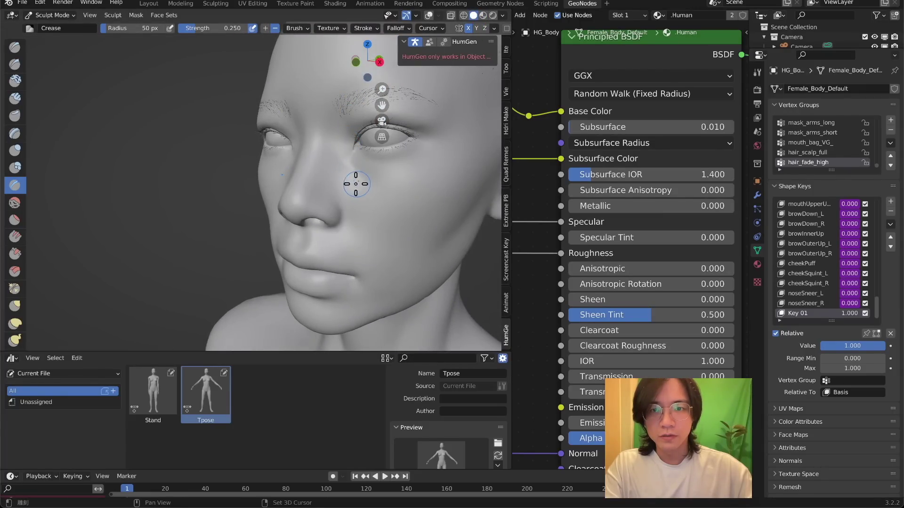
{"action": "middle_click_drag", "start_coordinate": [334, 167], "coordinate": [424, 179]}
{"action": "middle_click_drag", "start_coordinate": [285, 172], "coordinate": [242, 151]}
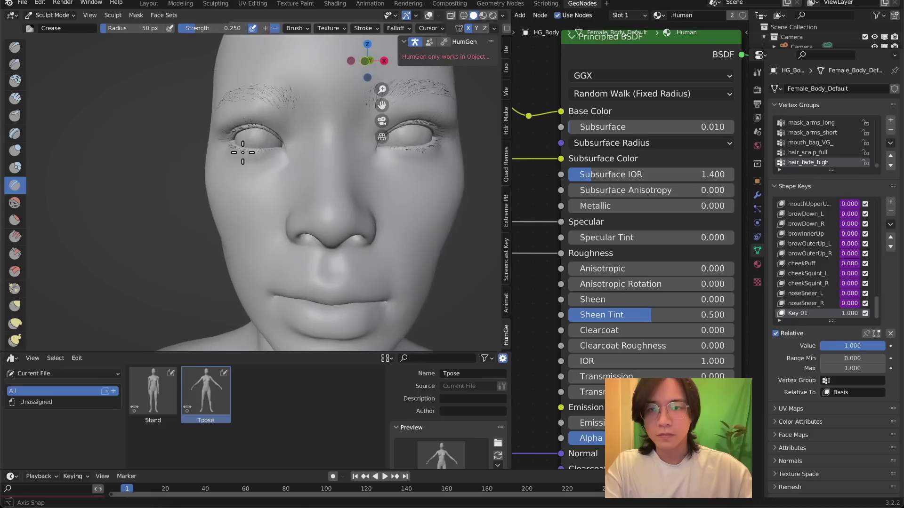
{"action": "key", "text": "shift+grave"}
{"action": "key", "text": "w"}
{"action": "key", "text": "s"}
{"action": "key", "text": "w"}
{"action": "key", "text": "s"}
{"action": "left_click", "coordinate": [257, 186]}
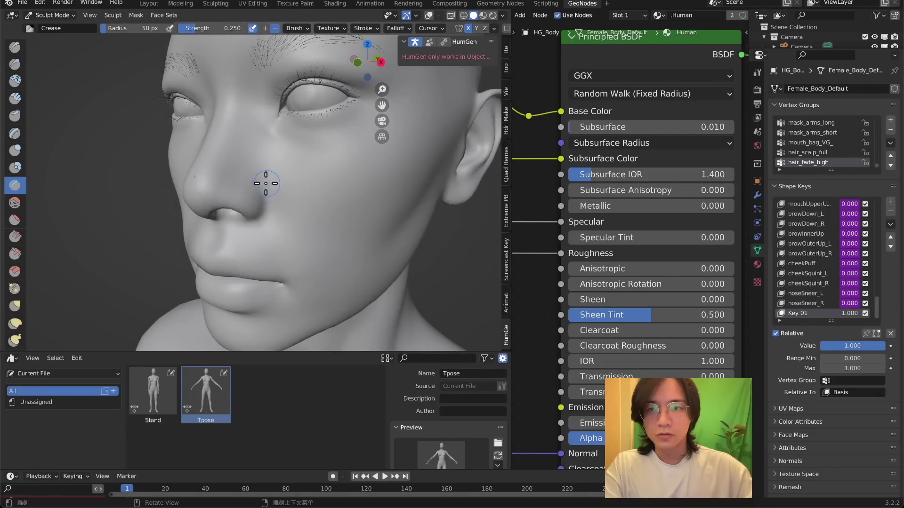
{"action": "middle_click_drag", "start_coordinate": [325, 211], "coordinate": [341, 149], "text": "shift"}
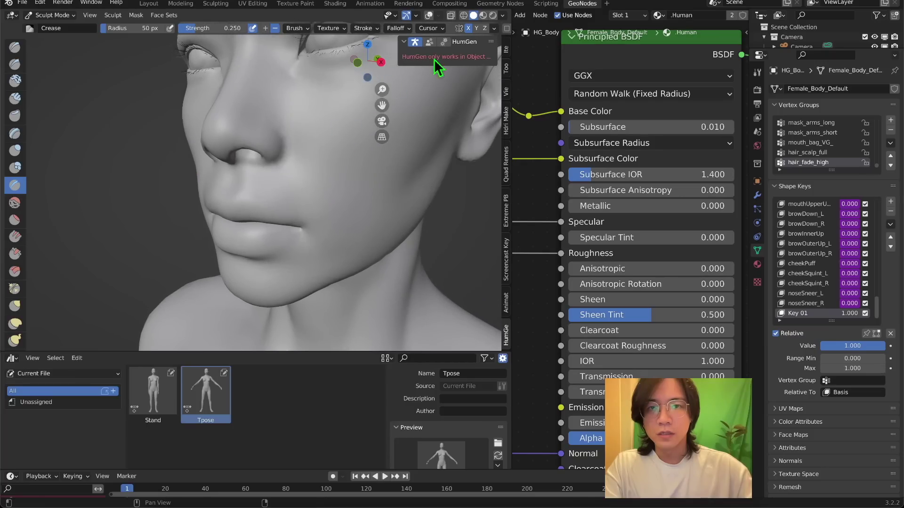
{"action": "left_click", "coordinate": [483, 16]}
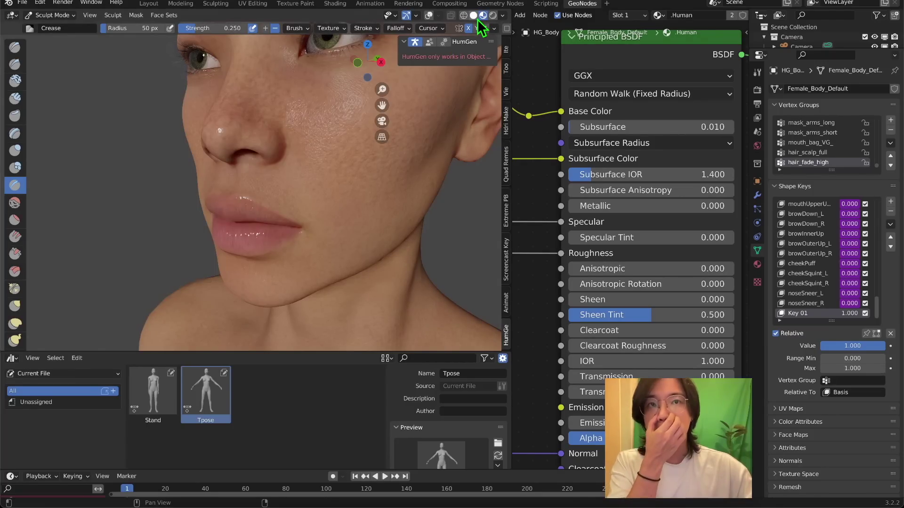
{"action": "left_click", "coordinate": [474, 18]}
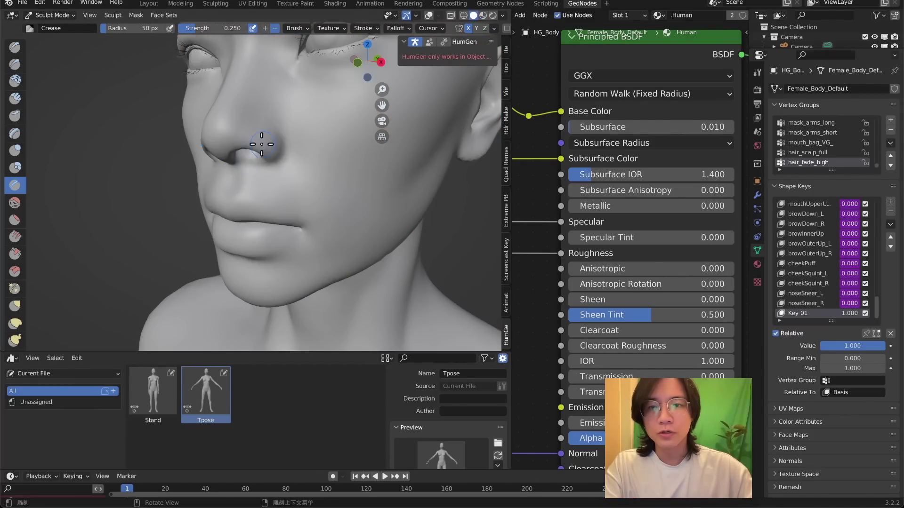
{"action": "scroll", "coordinate": [221, 155], "scroll_direction": "down", "scroll_amount": 5}
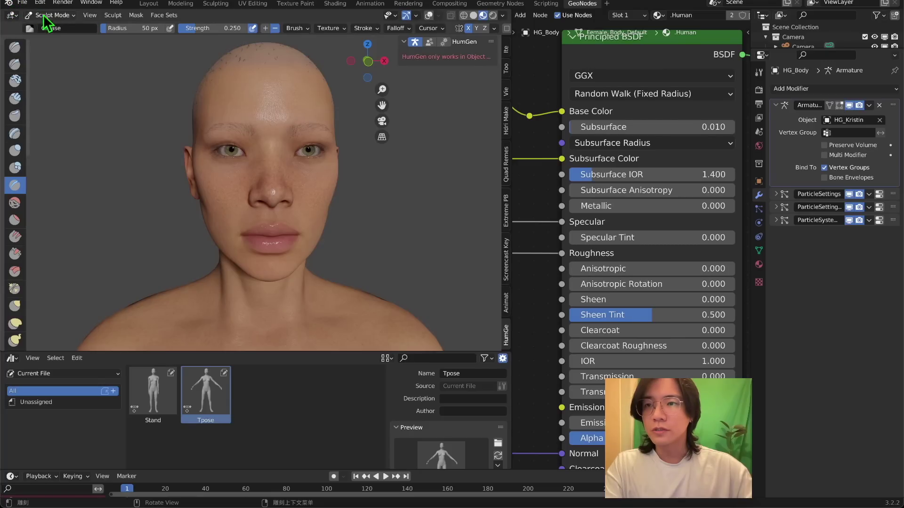
- Return the body mesh to Object Mode and show the hair children
{"action": "left_click", "coordinate": [51, 16]}
{"action": "left_click", "coordinate": [70, 28]}
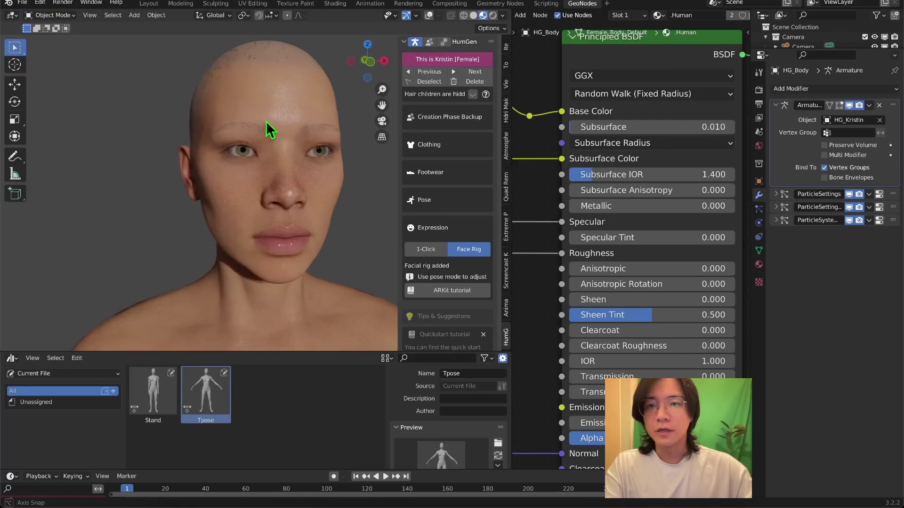
{"action": "middle_click_drag", "start_coordinate": [263, 120], "coordinate": [305, 136]}
{"action": "middle_click_drag", "start_coordinate": [248, 132], "coordinate": [157, 139]}
{"action": "middle_click_drag", "start_coordinate": [298, 111], "coordinate": [278, 179], "text": "shift"}
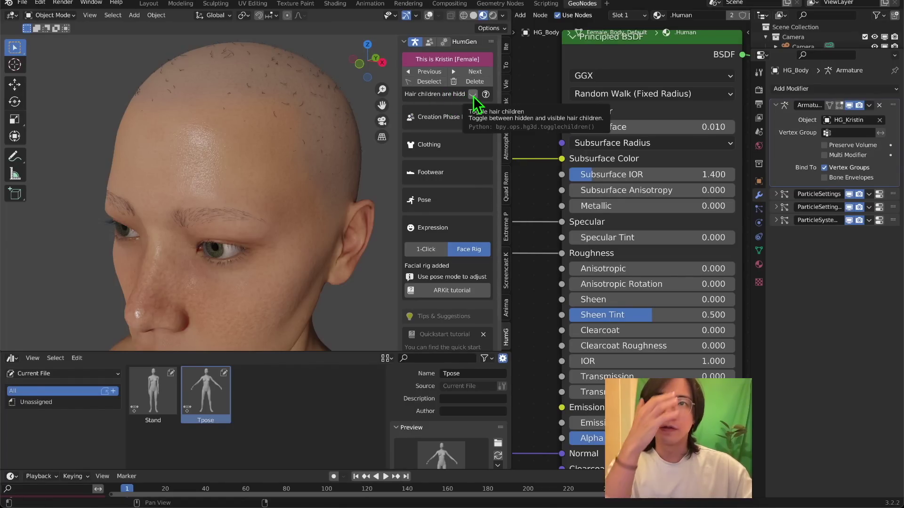
{"action": "left_click", "coordinate": [472, 94]}
{"action": "middle_click_drag", "start_coordinate": [386, 151], "coordinate": [317, 188]}
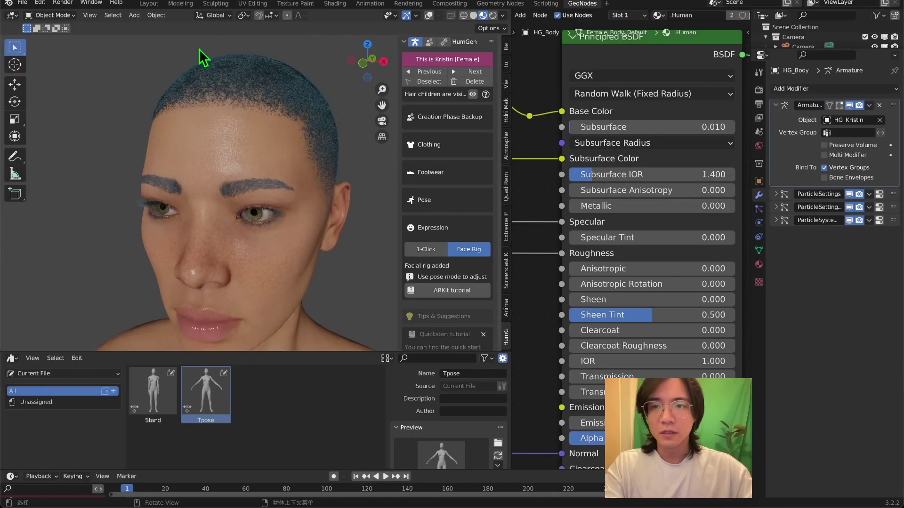
- Switch the body to Sculpt Mode and hide the eyelash and scalp hair particle systems in the viewport, keeping the eyebrows shown
{"action": "left_click", "coordinate": [49, 15]}
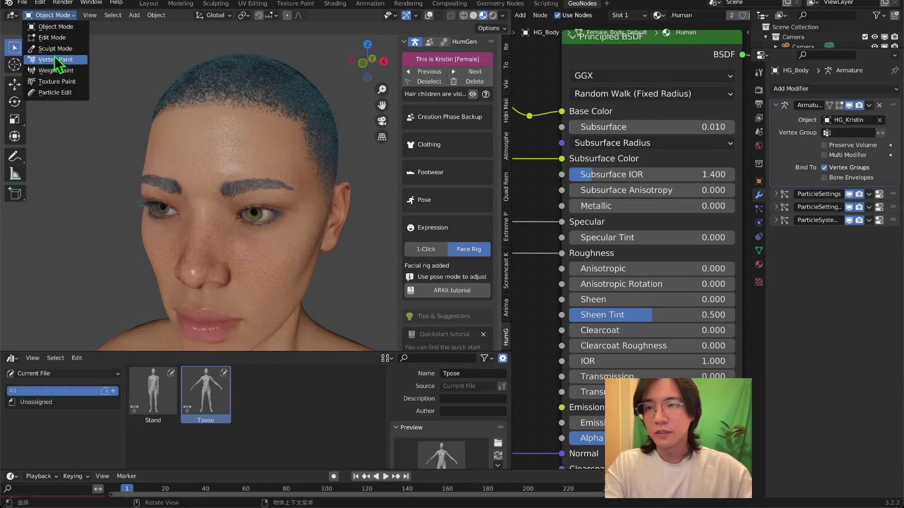
{"action": "key", "text": "n"}
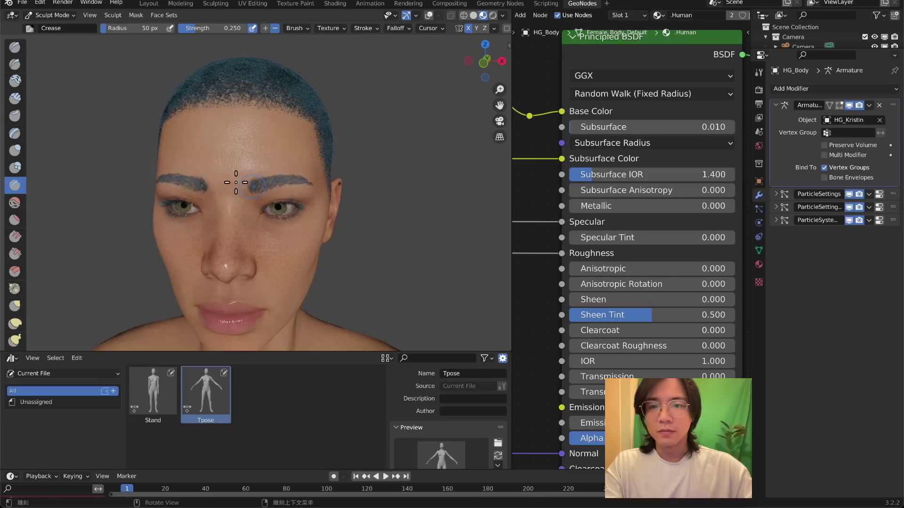
{"action": "middle_click_drag", "start_coordinate": [241, 184], "coordinate": [254, 174]}
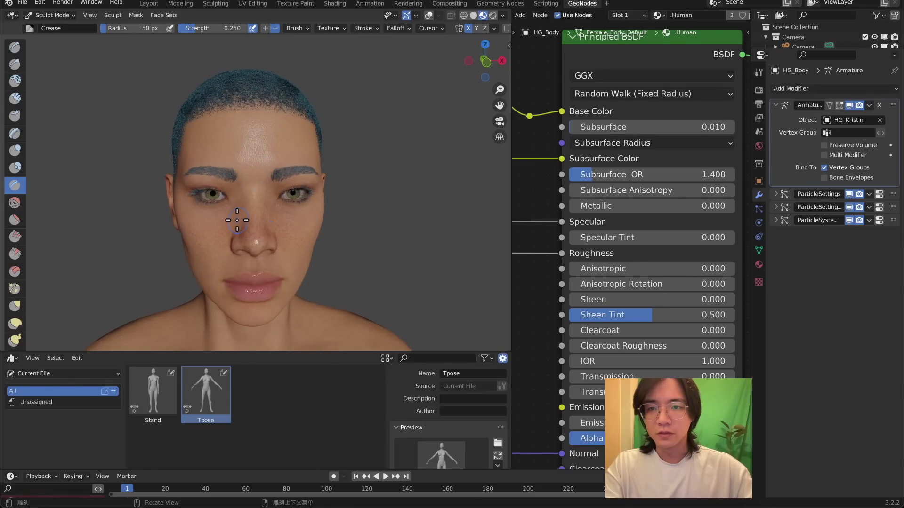
{"action": "middle_click_drag", "start_coordinate": [237, 218], "coordinate": [196, 220]}
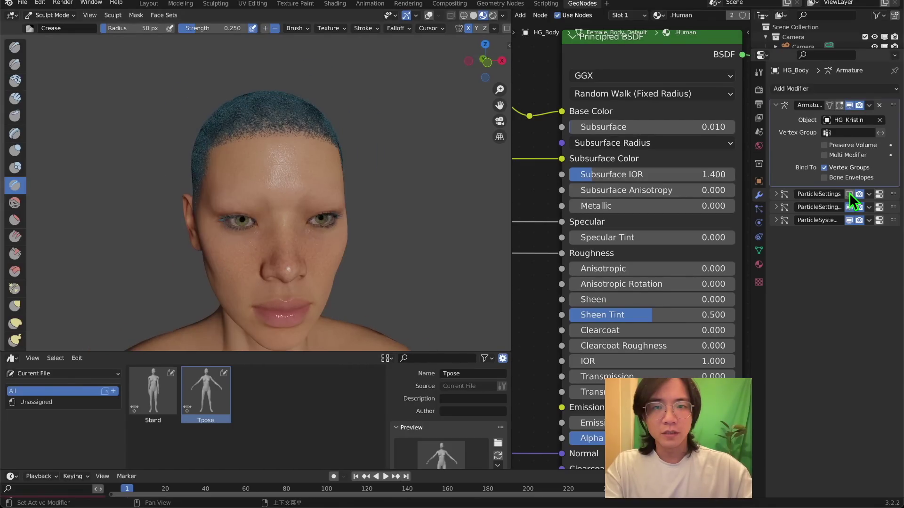
{"action": "left_click", "coordinate": [850, 193]}
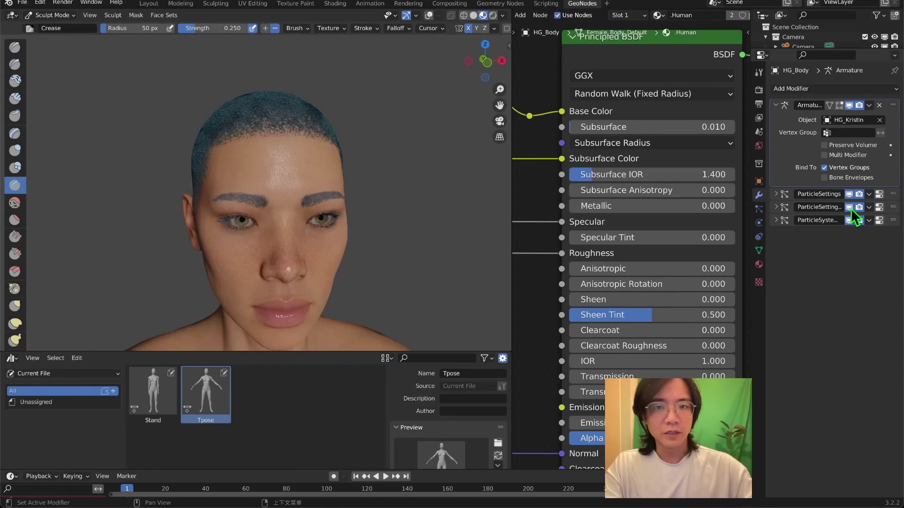
{"action": "left_click", "coordinate": [849, 220]}
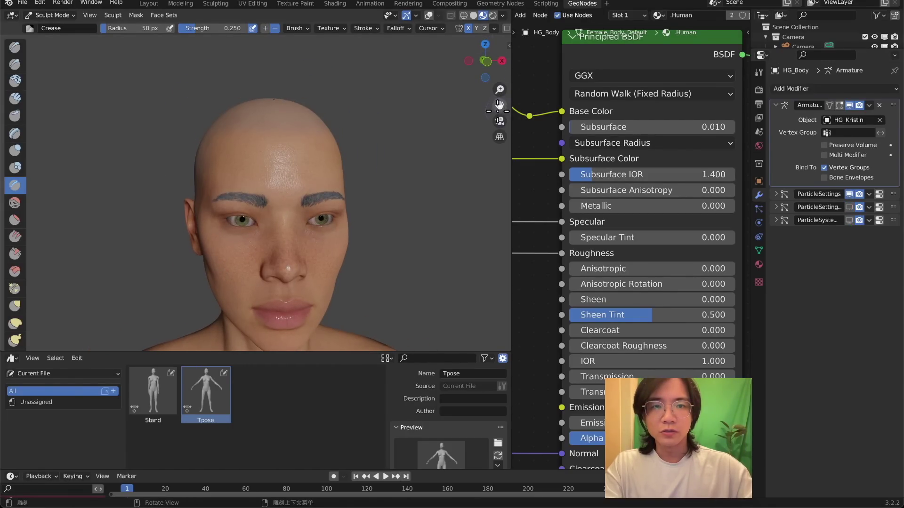
- Shape both eyebrows from the front with the Pinch/Magnify brush at 108 px radius and 0.500 strength
{"action": "left_click", "coordinate": [485, 61]}
{"action": "scroll", "coordinate": [348, 121], "scroll_direction": "up", "scroll_amount": 4}
{"action": "scroll", "coordinate": [301, 193], "scroll_direction": "up", "scroll_amount": 8}
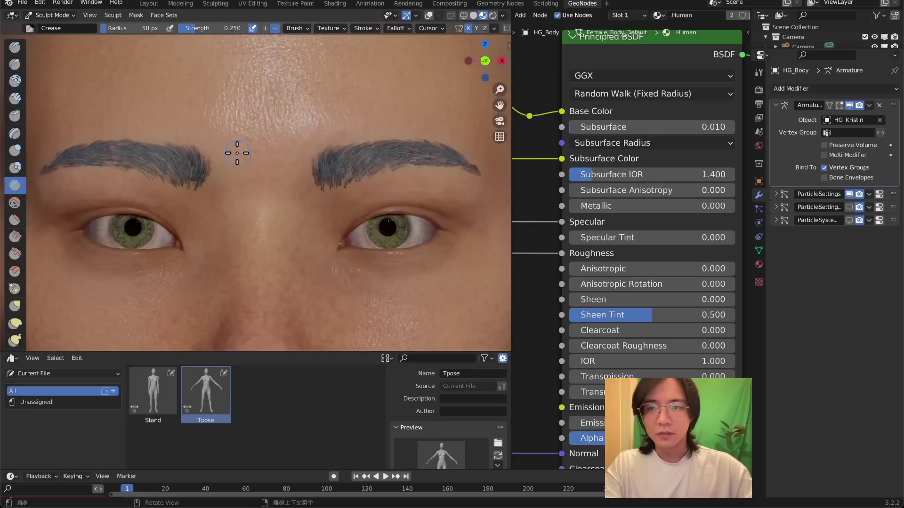
{"action": "scroll", "coordinate": [237, 153], "scroll_direction": "down", "scroll_amount": 2}
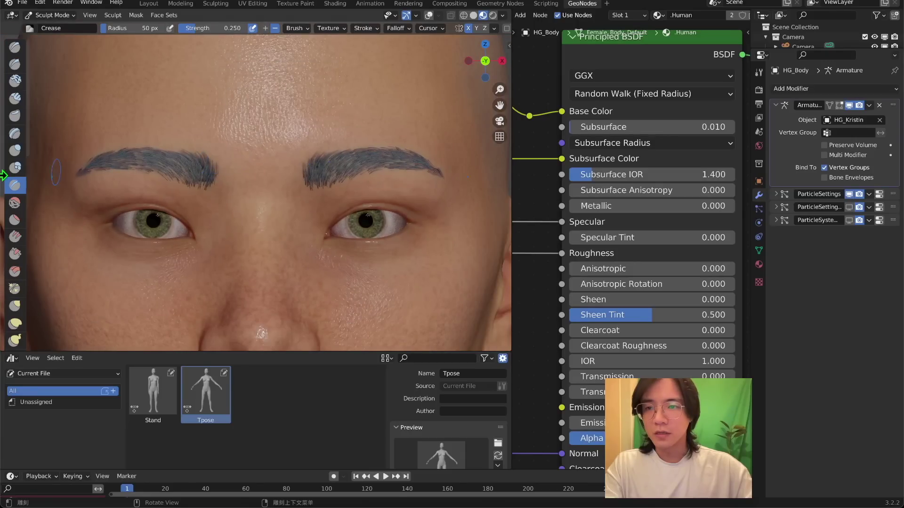
{"action": "left_click", "coordinate": [18, 289]}
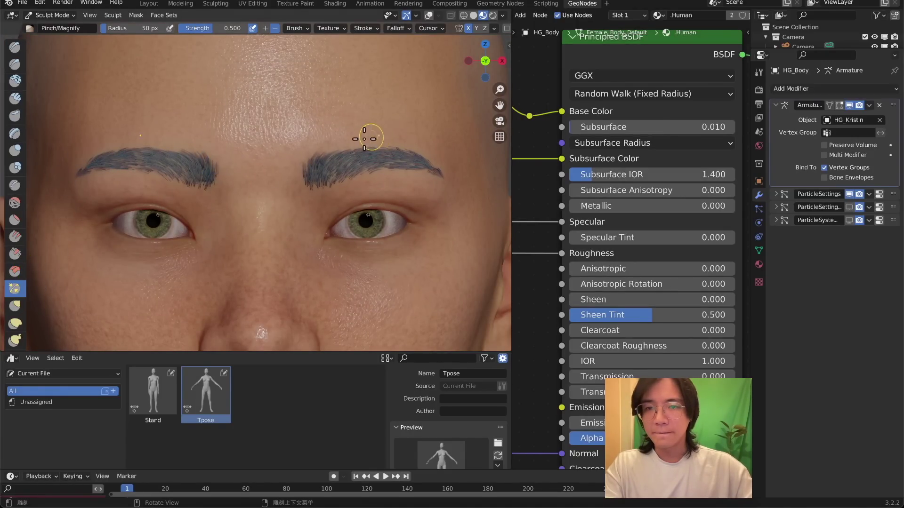
{"action": "key", "text": "f"}
{"action": "left_click", "coordinate": [343, 164]}
{"action": "mouse_move", "coordinate": [323, 169]}
{"action": "left_mouse_down"}
{"action": "mouse_move", "coordinate": [390, 153]}
{"action": "mouse_move", "coordinate": [407, 167]}
{"action": "left_mouse_up"}
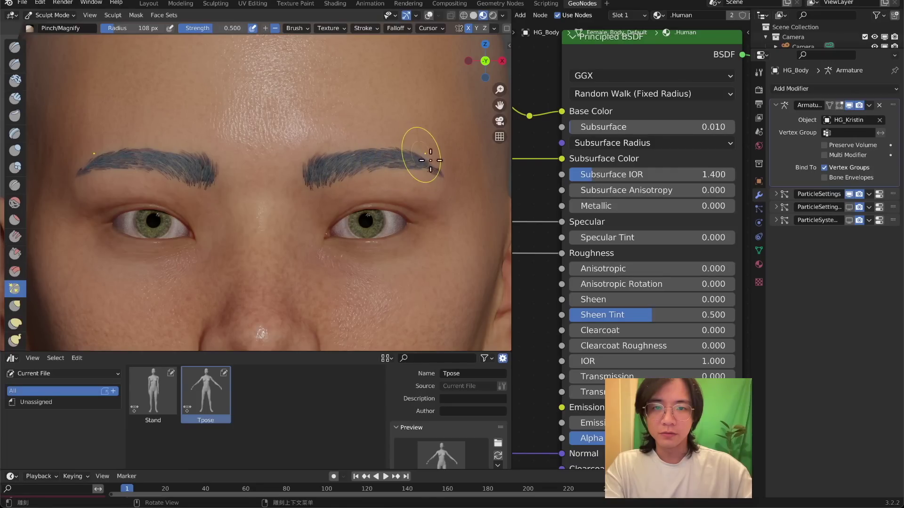
{"action": "left_click_drag", "start_coordinate": [326, 180], "coordinate": [342, 168]}
{"action": "left_click_drag", "start_coordinate": [326, 185], "coordinate": [330, 179]}
{"action": "mouse_move", "coordinate": [142, 162]}
{"action": "left_mouse_down"}
{"action": "mouse_move", "coordinate": [83, 165]}
{"action": "mouse_move", "coordinate": [158, 158]}
{"action": "left_mouse_up"}
- Show the eyelash and scalp hair particle systems in the viewport again
{"action": "scroll", "coordinate": [282, 151], "scroll_direction": "down", "scroll_amount": 5}
{"action": "scroll", "coordinate": [374, 145], "scroll_direction": "up", "scroll_amount": 2}
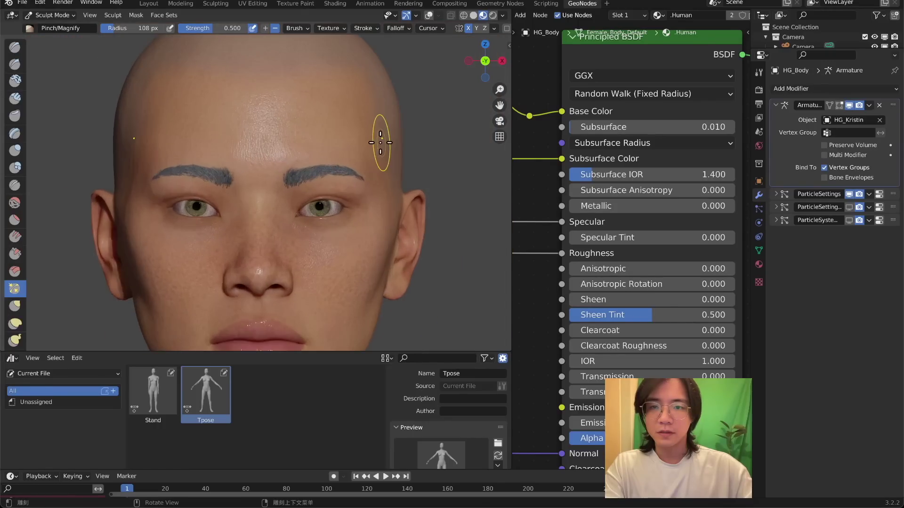
{"action": "left_click", "coordinate": [849, 220]}
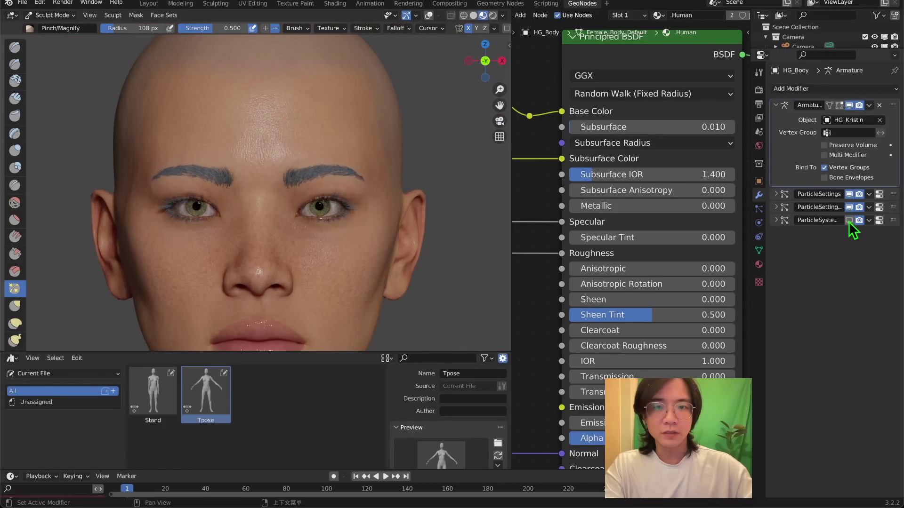
- Reshape the middle of the face around the nose with the Grab brush, adjusting the brush radius between strokes
{"action": "left_click", "coordinate": [15, 306]}
{"action": "mouse_move", "coordinate": [283, 163]}
{"action": "middle_mouse_down"}
{"action": "mouse_move", "coordinate": [246, 105]}
{"action": "mouse_move", "coordinate": [246, 185]}
{"action": "mouse_move", "coordinate": [261, 214]}
{"action": "middle_mouse_up"}
{"action": "key", "text": "f"}
{"action": "left_click", "coordinate": [258, 214]}
{"action": "left_click_drag", "start_coordinate": [275, 187], "coordinate": [277, 183]}
{"action": "middle_click_drag", "start_coordinate": [277, 183], "coordinate": [264, 198]}
{"action": "scroll", "coordinate": [264, 198], "scroll_direction": "up", "scroll_amount": 3}
{"action": "left_click_drag", "start_coordinate": [264, 199], "coordinate": [259, 202]}
{"action": "key", "text": "f"}
{"action": "left_click", "coordinate": [266, 202]}
{"action": "mouse_move", "coordinate": [258, 202]}
{"action": "middle_mouse_down"}
{"action": "mouse_move", "coordinate": [255, 191]}
{"action": "mouse_move", "coordinate": [234, 252]}
{"action": "mouse_move", "coordinate": [317, 216]}
{"action": "mouse_move", "coordinate": [240, 217]}
{"action": "middle_mouse_up"}
{"action": "scroll", "coordinate": [254, 252], "scroll_direction": "down", "scroll_amount": 5}
{"action": "scroll", "coordinate": [240, 216], "scroll_direction": "up", "scroll_amount": 5}
- Smooth the planes of the face with the Multi-plane Scrape brush at 98 px radius and reduced strength, comparing solid and material preview shading
{"action": "left_click", "coordinate": [15, 272]}
{"action": "left_click", "coordinate": [473, 15]}
{"action": "middle_click_drag", "start_coordinate": [301, 155], "coordinate": [264, 141]}
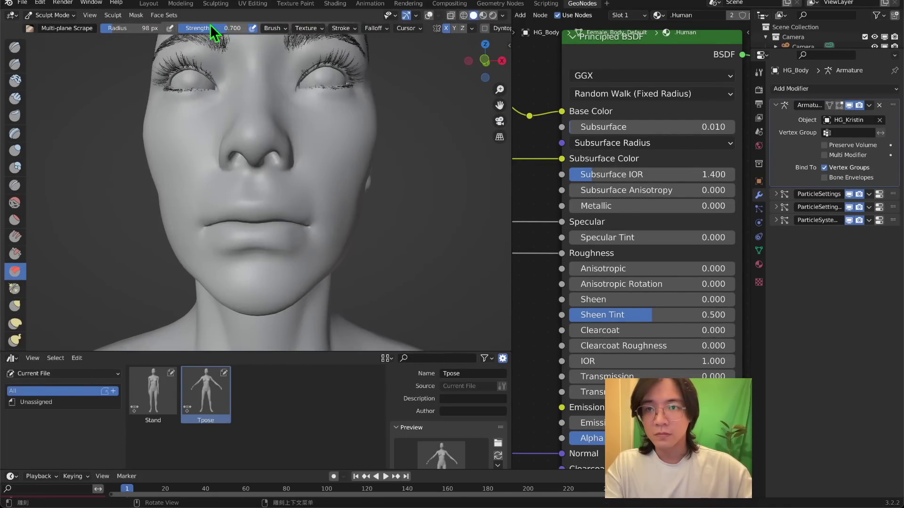
{"action": "left_click_drag", "start_coordinate": [218, 28], "coordinate": [184, 28]}
{"action": "middle_click_drag", "start_coordinate": [292, 160], "coordinate": [249, 165]}
{"action": "left_click", "coordinate": [482, 15]}
{"action": "mouse_move", "coordinate": [302, 255]}
{"action": "middle_mouse_down"}
{"action": "mouse_move", "coordinate": [262, 272]}
{"action": "mouse_move", "coordinate": [302, 266]}
{"action": "middle_mouse_up"}
{"action": "scroll", "coordinate": [262, 272], "scroll_direction": "down", "scroll_amount": 6}
{"action": "left_click", "coordinate": [493, 15]}
{"action": "left_click", "coordinate": [483, 15]}
{"action": "scroll", "coordinate": [252, 140], "scroll_direction": "up", "scroll_amount": 6}
{"action": "middle_click_drag", "start_coordinate": [253, 164], "coordinate": [269, 167]}
- Tighten the facial features with the Pinch/Magnify brush, checking the head from closer and farther away
{"action": "left_click", "coordinate": [15, 289]}
{"action": "middle_click_drag", "start_coordinate": [342, 164], "coordinate": [320, 166]}
{"action": "scroll", "coordinate": [306, 148], "scroll_direction": "down", "scroll_amount": 6}
{"action": "key", "text": "shift+grave"}
{"action": "key", "text": "w"}
{"action": "left_click", "coordinate": [255, 186]}
- Refine the sculpt with the Inflate/Deflate, Layer and Crease brushes, using Crease at 98 px radius and 0.250 strength
{"action": "left_click", "coordinate": [14, 150]}
{"action": "middle_click_drag", "start_coordinate": [443, 202], "coordinate": [339, 207]}
{"action": "left_click", "coordinate": [15, 133]}
{"action": "left_click", "coordinate": [15, 185]}
{"action": "left_click", "coordinate": [473, 15]}
{"action": "scroll", "coordinate": [314, 175], "scroll_direction": "down", "scroll_amount": 4}
{"action": "middle_click_drag", "start_coordinate": [314, 174], "coordinate": [335, 178]}
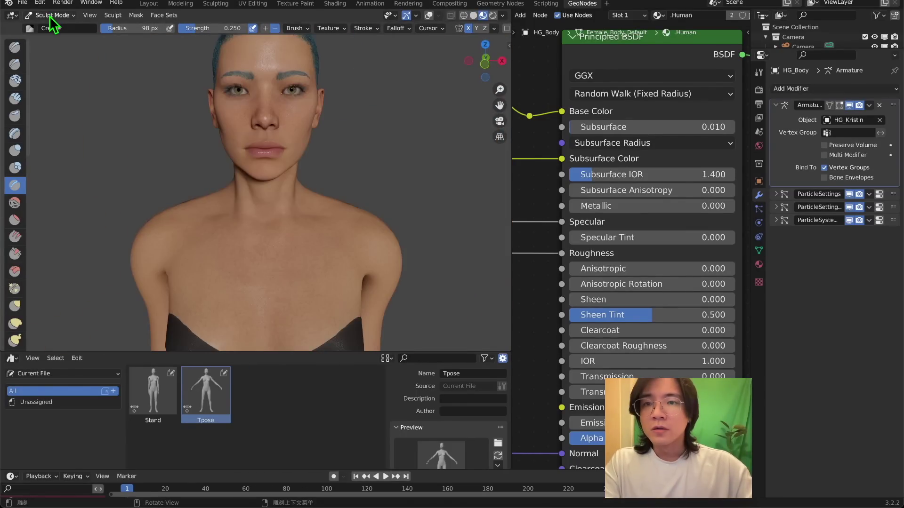
- Return the body to Object Mode and hide the scalp hair particle system in the viewport
{"action": "left_click", "coordinate": [52, 15]}
{"action": "left_click", "coordinate": [53, 24]}
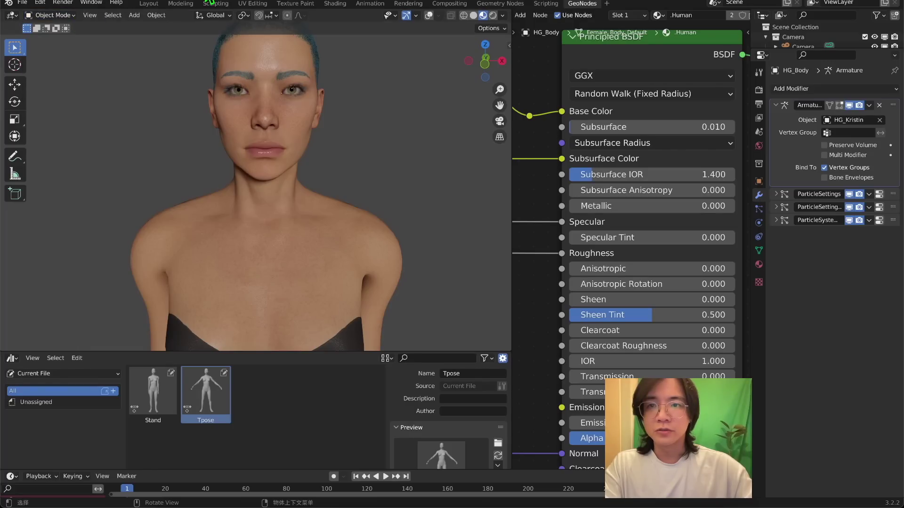
{"action": "middle_click_drag", "start_coordinate": [301, 160], "coordinate": [361, 178]}
{"action": "left_click", "coordinate": [849, 217]}
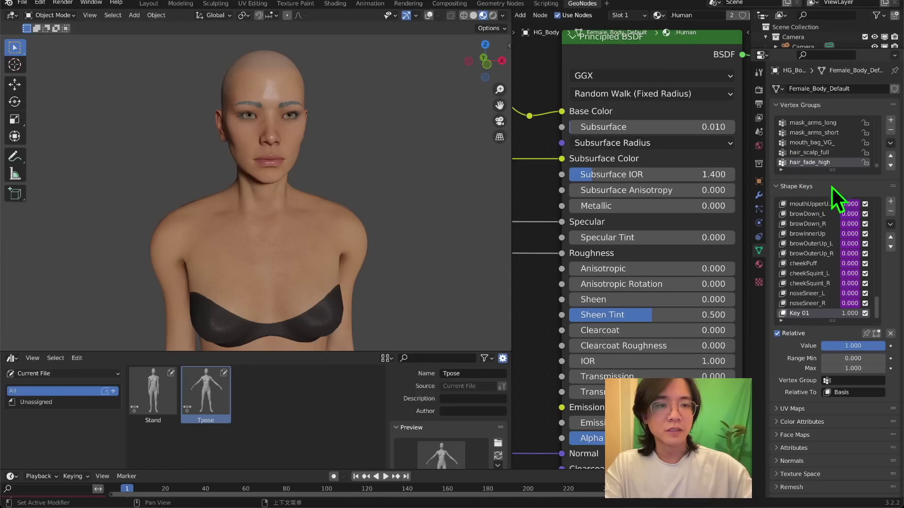
- Compare the face with the Key 01 shape key disabled and enabled, and try its value at 0.5
{"action": "middle_click_drag", "start_coordinate": [189, 166], "coordinate": [183, 166]}
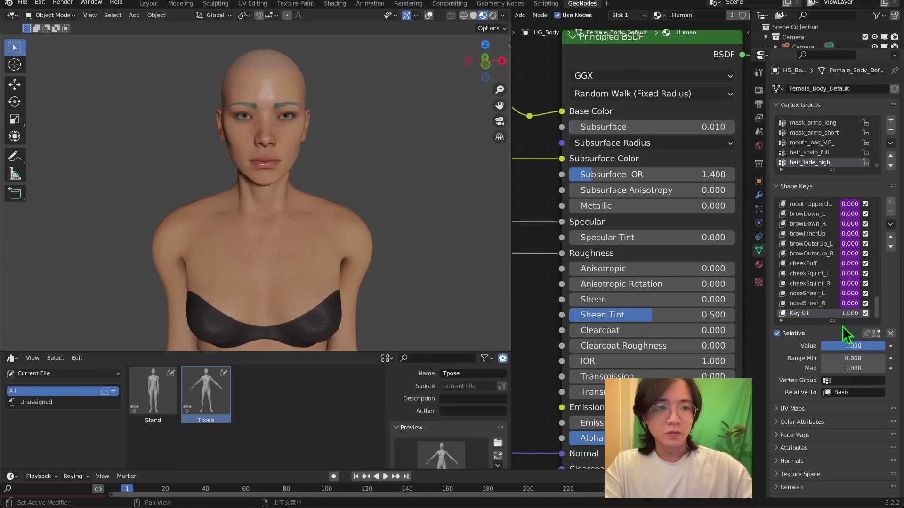
{"action": "left_click", "coordinate": [865, 313]}
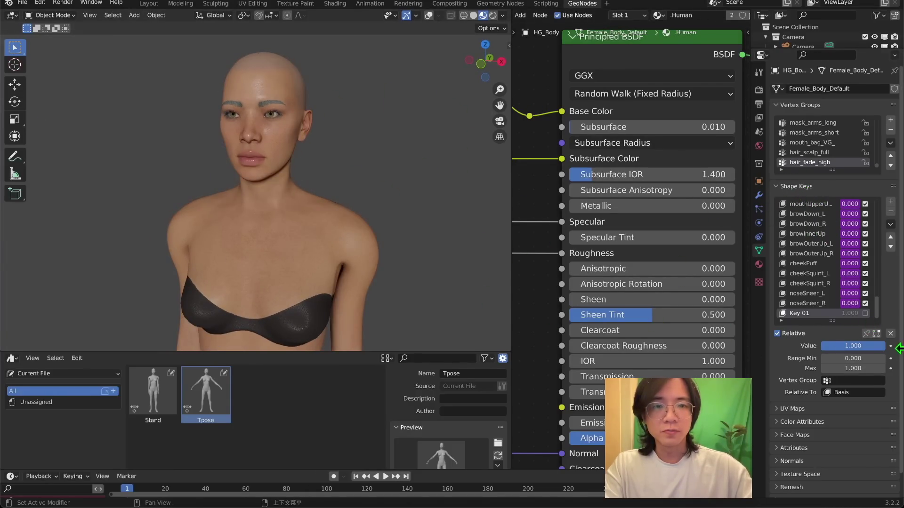
{"action": "left_click", "coordinate": [866, 313]}
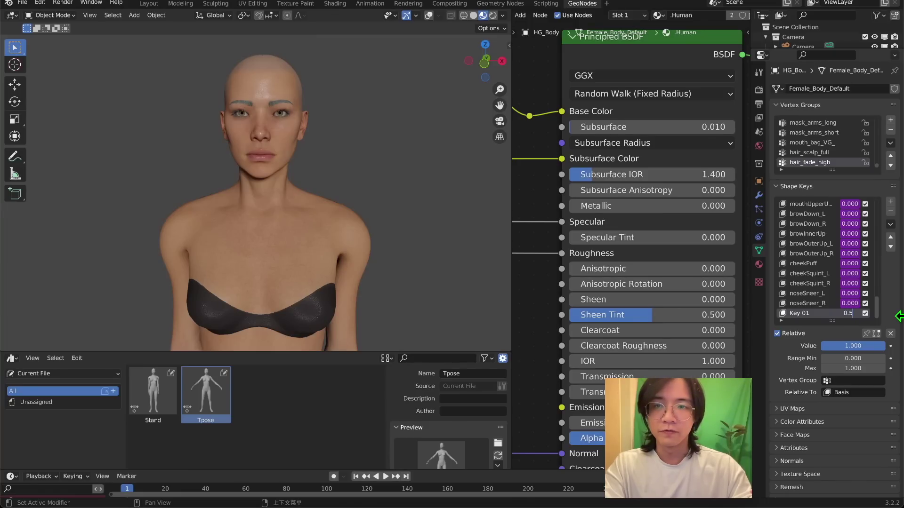
{"action": "key", "text": "Return"}
{"action": "middle_click_drag", "start_coordinate": [22, 238], "coordinate": [182, 218]}
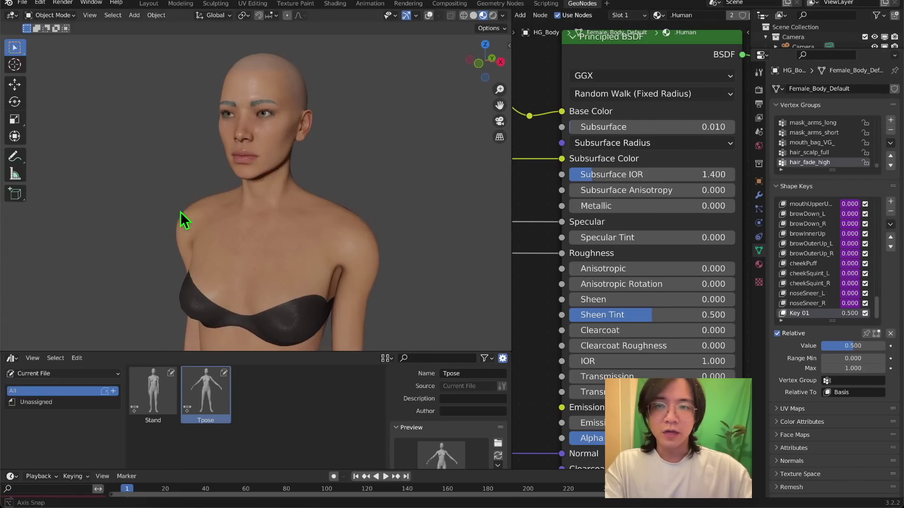
- Set the Key 01 shape key's value to 0.8 and compare the face with the key switched off and on
{"action": "middle_click_drag", "start_coordinate": [212, 155], "coordinate": [231, 154]}
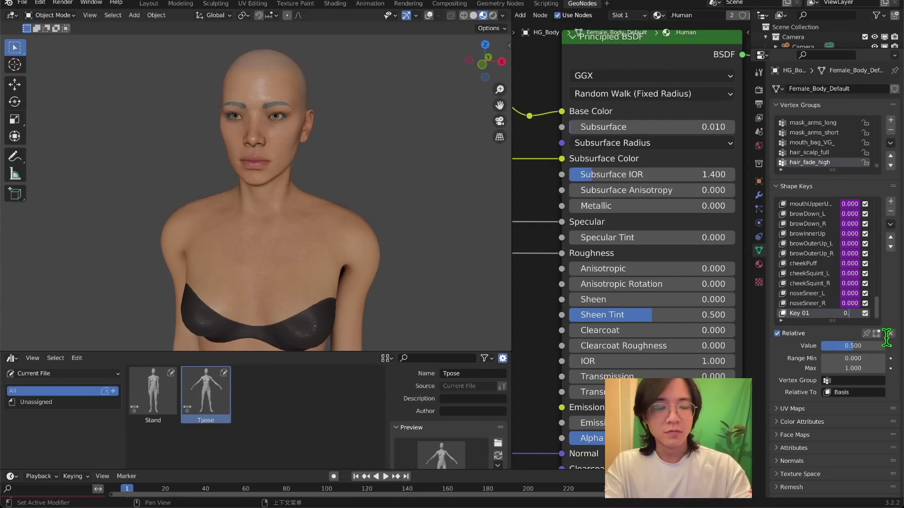
{"action": "key", "text": "Return"}
{"action": "mouse_move", "coordinate": [245, 195]}
{"action": "middle_mouse_down"}
{"action": "mouse_move", "coordinate": [333, 189]}
{"action": "mouse_move", "coordinate": [233, 198]}
{"action": "middle_mouse_up"}
{"action": "left_click", "coordinate": [865, 313]}
{"action": "left_click", "coordinate": [866, 313]}
{"action": "middle_click_drag", "start_coordinate": [141, 184], "coordinate": [170, 184]}
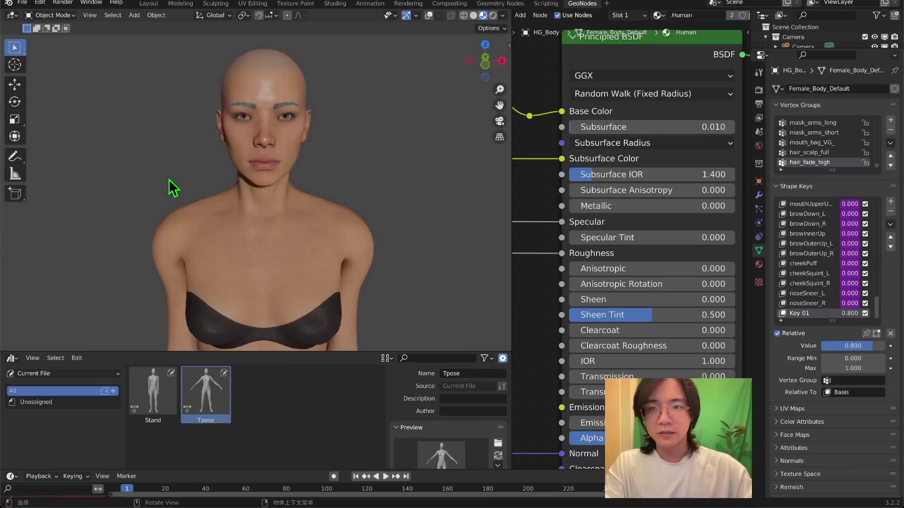
{"action": "key", "text": "shift+grave"}
{"action": "key", "text": "w"}
{"action": "key", "text": "s"}
{"action": "key", "text": "d"}
{"action": "left_click", "coordinate": [256, 188]}
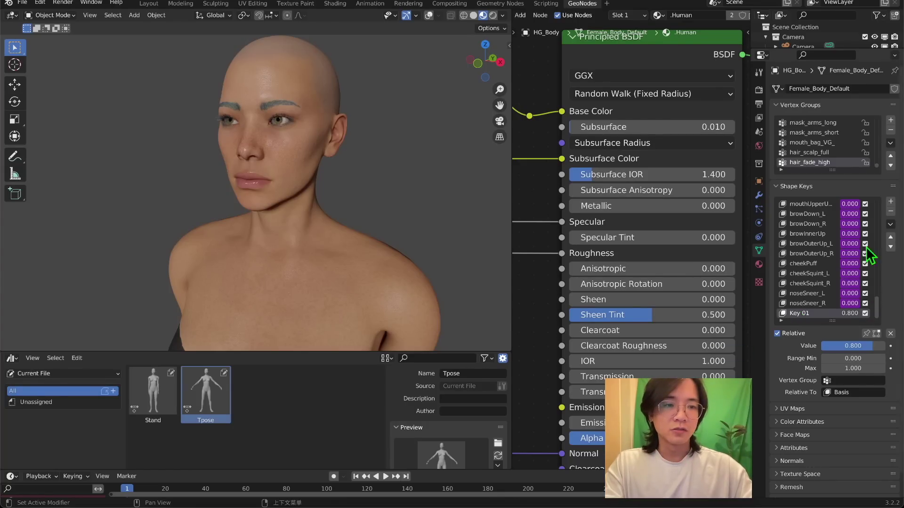
- Add a new shape key named Key 02_body and set its value to 1.000
{"action": "left_click", "coordinate": [890, 202]}
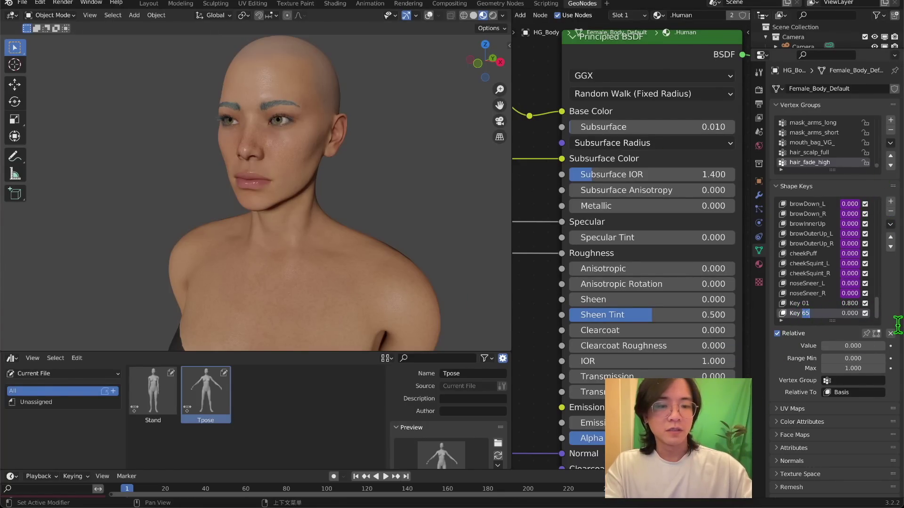
{"action": "type", "text": "02_bo"}
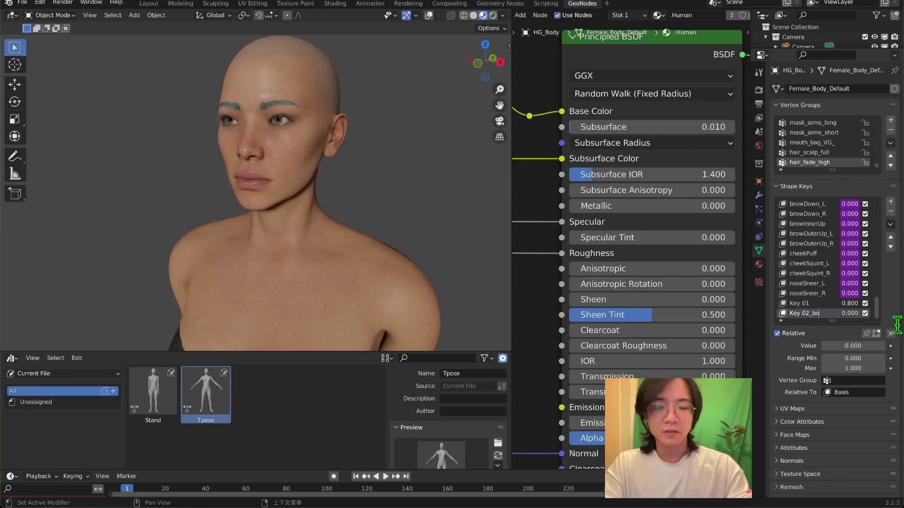
{"action": "type", "text": "dy"}
{"action": "key", "text": "Return"}
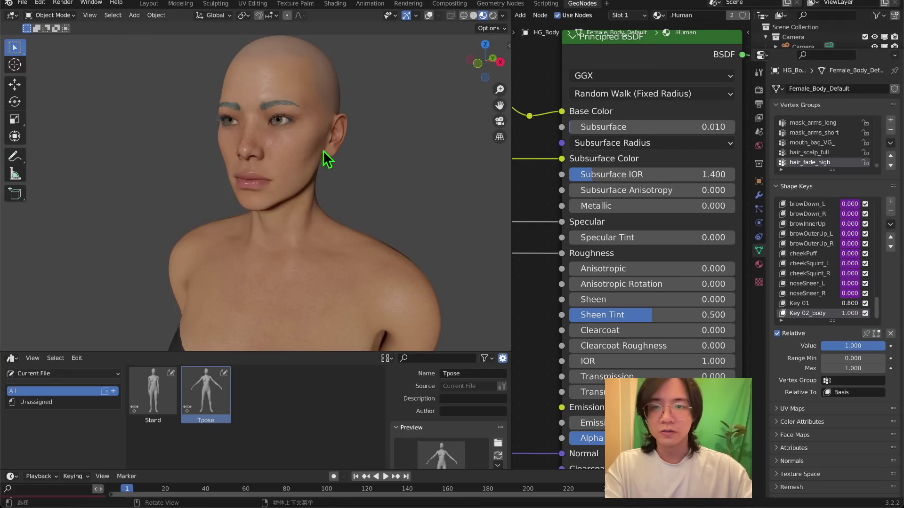
- Switch the body to Sculpt Mode and slim the shoulders and upper arms from the front with Elastic Deform at 98 px radius and 0.500 strength
{"action": "left_click", "coordinate": [31, 15]}
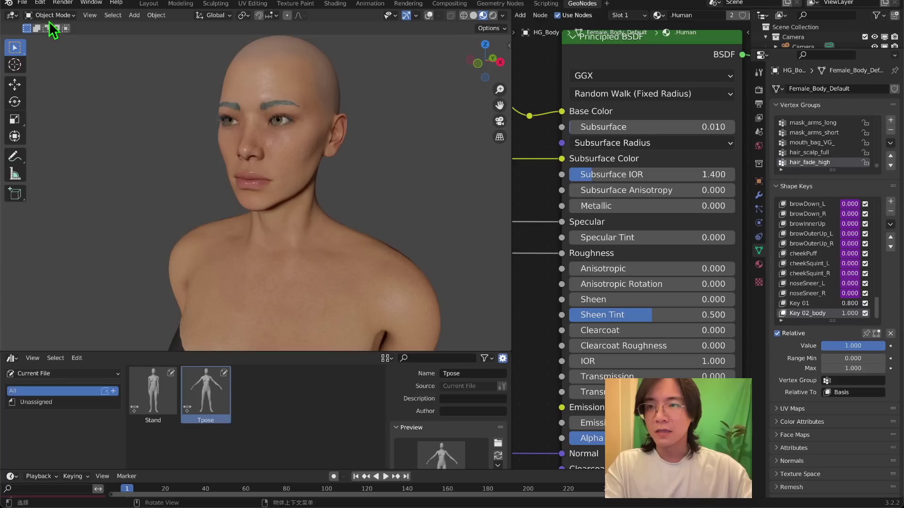
{"action": "left_click", "coordinate": [51, 15]}
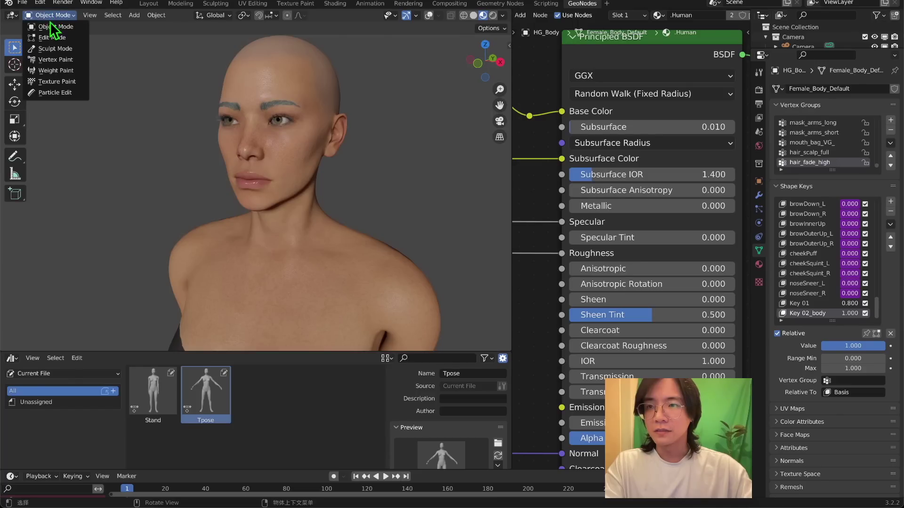
{"action": "left_click", "coordinate": [61, 51]}
{"action": "key", "text": "KP_1"}
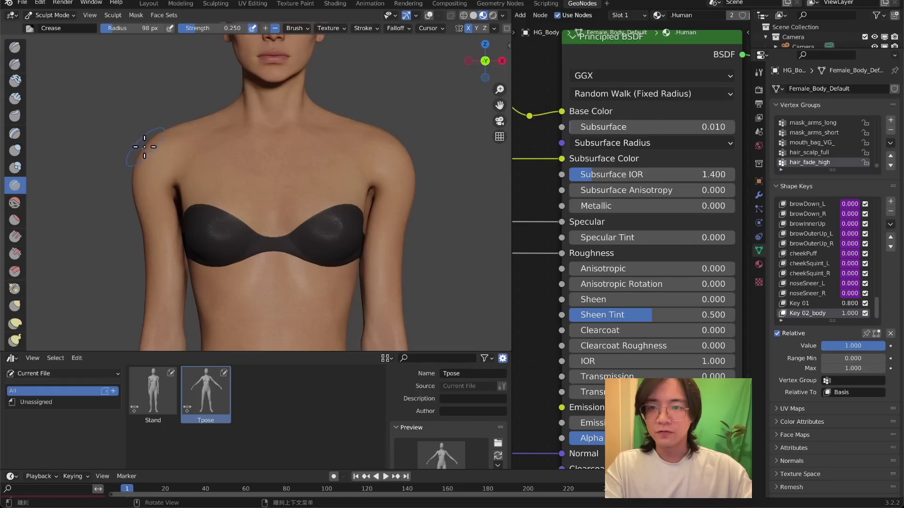
{"action": "left_click", "coordinate": [11, 321]}
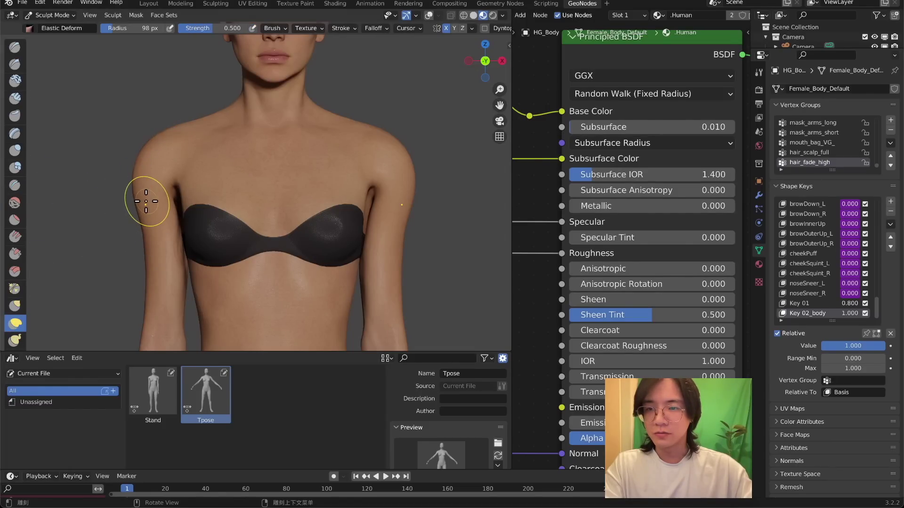
{"action": "left_click", "coordinate": [16, 187]}
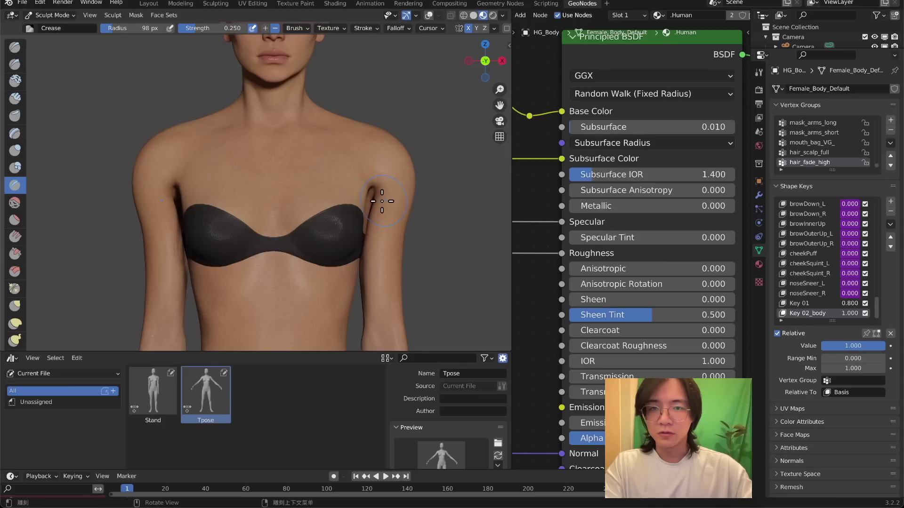
{"action": "left_click", "coordinate": [15, 323]}
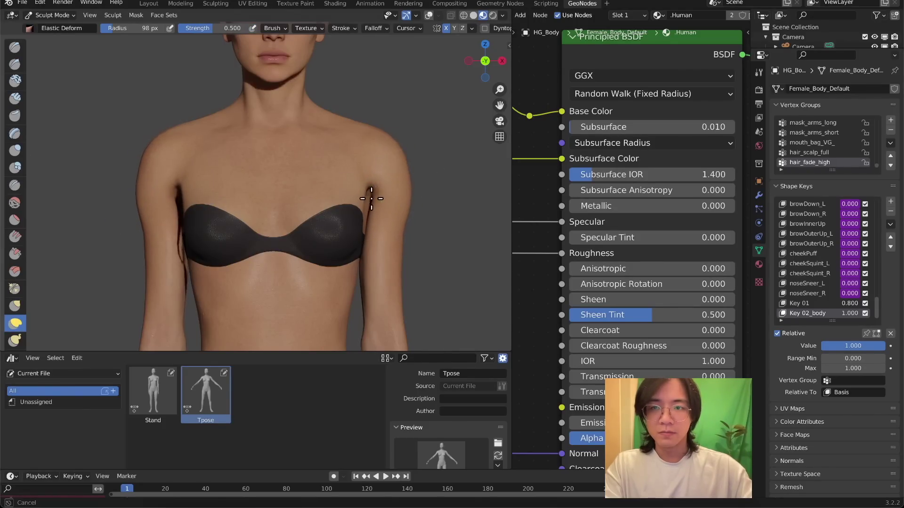
- Define the shoulder line and base of the neck in solid shading with the Crease brush at 98 px radius and 0.250 strength
{"action": "left_click", "coordinate": [17, 184]}
{"action": "scroll", "coordinate": [333, 153], "scroll_direction": "down", "scroll_amount": 3}
{"action": "mouse_move", "coordinate": [395, 155]}
{"action": "middle_mouse_down"}
{"action": "mouse_move", "coordinate": [333, 153]}
{"action": "mouse_move", "coordinate": [250, 198]}
{"action": "mouse_move", "coordinate": [306, 203]}
{"action": "mouse_move", "coordinate": [447, 176]}
{"action": "mouse_move", "coordinate": [489, 181]}
{"action": "middle_mouse_up"}
{"action": "key", "text": "z"}
{"action": "scroll", "coordinate": [333, 154], "scroll_direction": "up", "scroll_amount": 6}
{"action": "left_click_drag", "start_coordinate": [384, 195], "coordinate": [355, 186]}
{"action": "middle_click_drag", "start_coordinate": [355, 186], "coordinate": [284, 186], "text": "shift"}
{"action": "left_click_drag", "start_coordinate": [156, 167], "coordinate": [123, 188]}
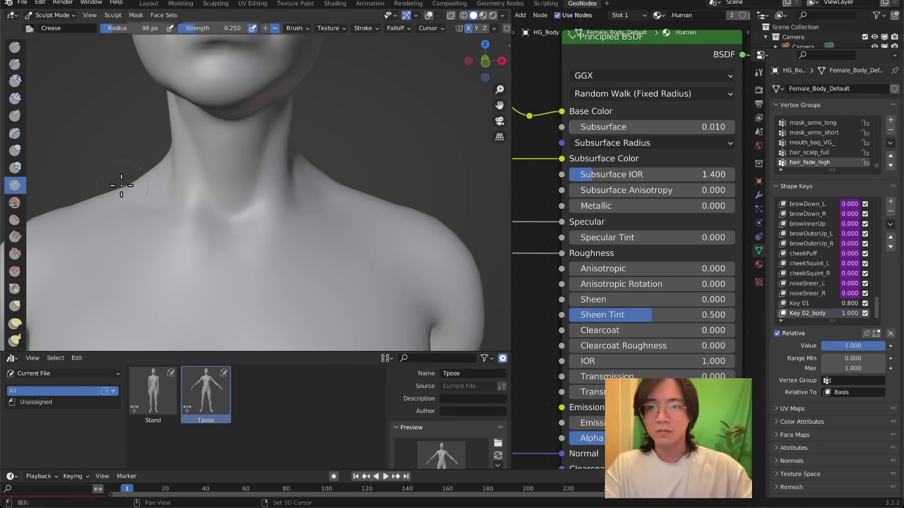
{"action": "scroll", "coordinate": [298, 195], "scroll_direction": "down", "scroll_amount": 7}
{"action": "scroll", "coordinate": [207, 233], "scroll_direction": "up", "scroll_amount": 7}
- Refine the body with the Inflate/Deflate brush at 0.500 strength, checking the whole figure in material preview
{"action": "left_click", "coordinate": [15, 150]}
{"action": "scroll", "coordinate": [165, 193], "scroll_direction": "down", "scroll_amount": 5}
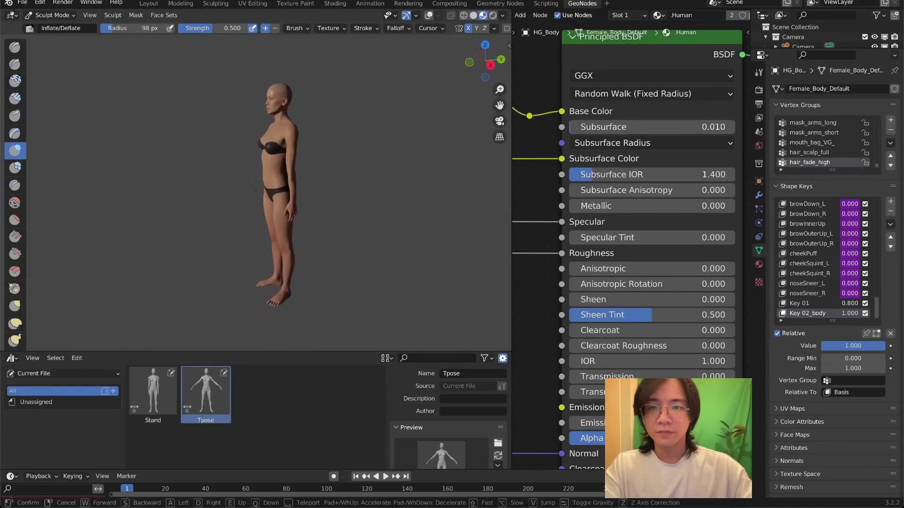
{"action": "key", "text": "w"}
{"action": "left_click", "coordinate": [255, 187]}
{"action": "key", "text": "z"}
{"action": "mouse_move", "coordinate": [254, 167]}
{"action": "middle_mouse_down"}
{"action": "mouse_move", "coordinate": [324, 187]}
{"action": "mouse_move", "coordinate": [212, 132]}
{"action": "middle_mouse_up"}
{"action": "scroll", "coordinate": [212, 131], "scroll_direction": "up", "scroll_amount": 4}
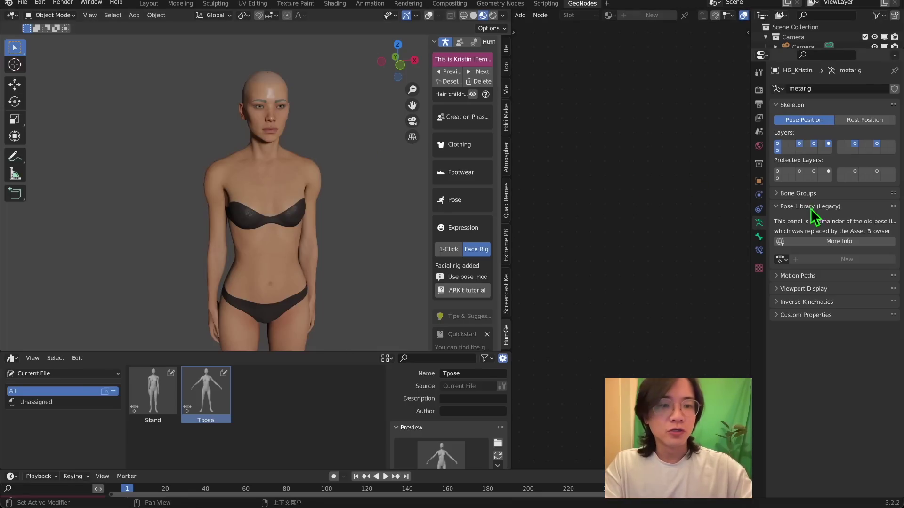
- Select the body in Object Mode, set the Key 02_body shape key's value to 0.9 and save the file
{"action": "left_click", "coordinate": [759, 250]}
{"action": "middle_click_drag", "start_coordinate": [226, 202], "coordinate": [189, 200]}
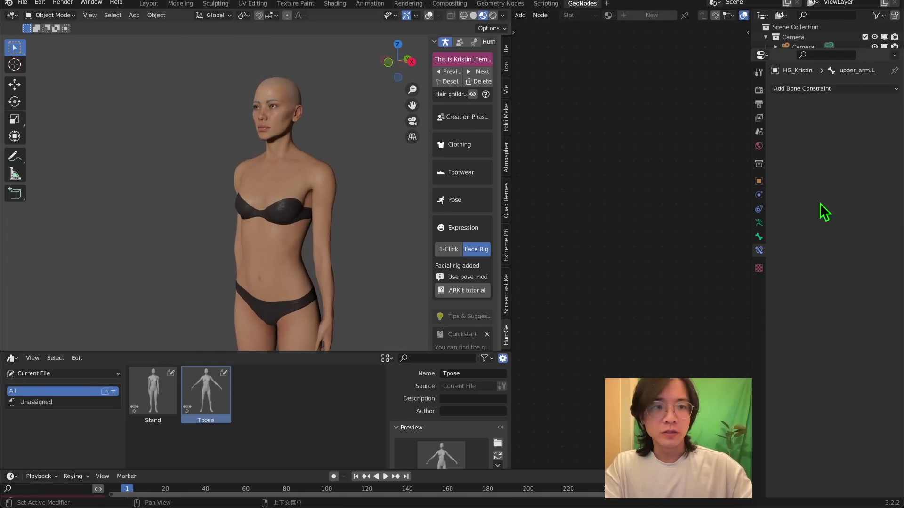
{"action": "left_click", "coordinate": [295, 151]}
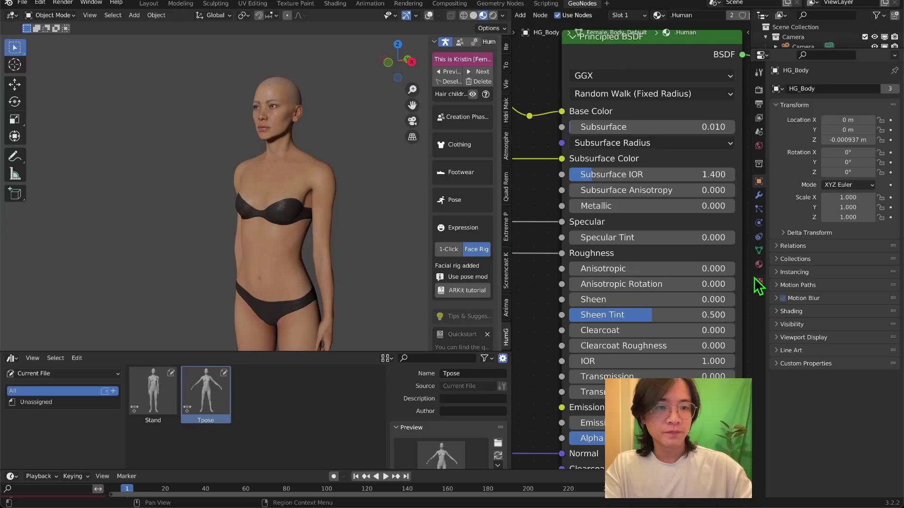
{"action": "left_click", "coordinate": [759, 250]}
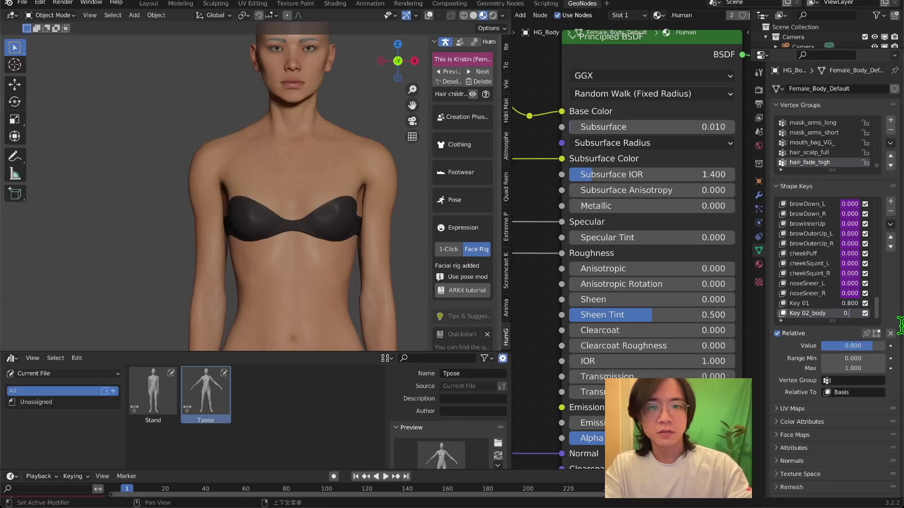
{"action": "key", "text": "Return"}
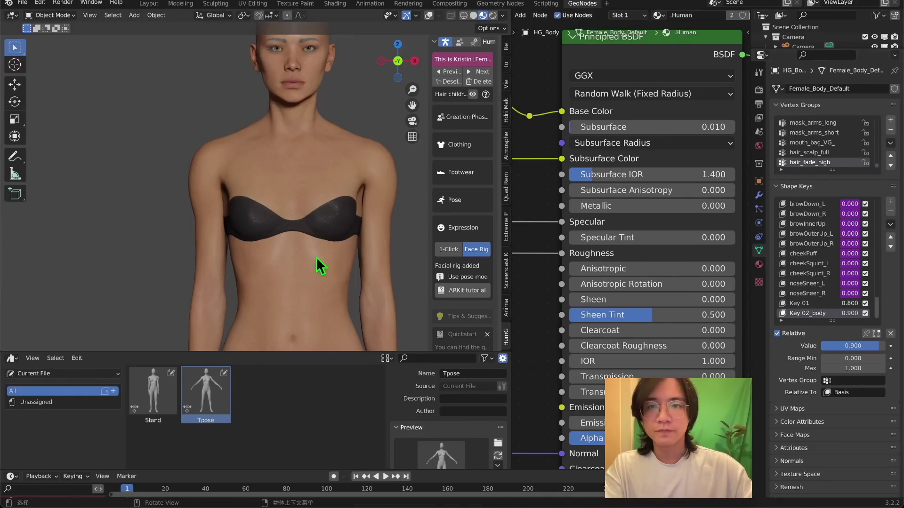
{"action": "scroll", "coordinate": [226, 256], "scroll_direction": "down", "scroll_amount": 3}
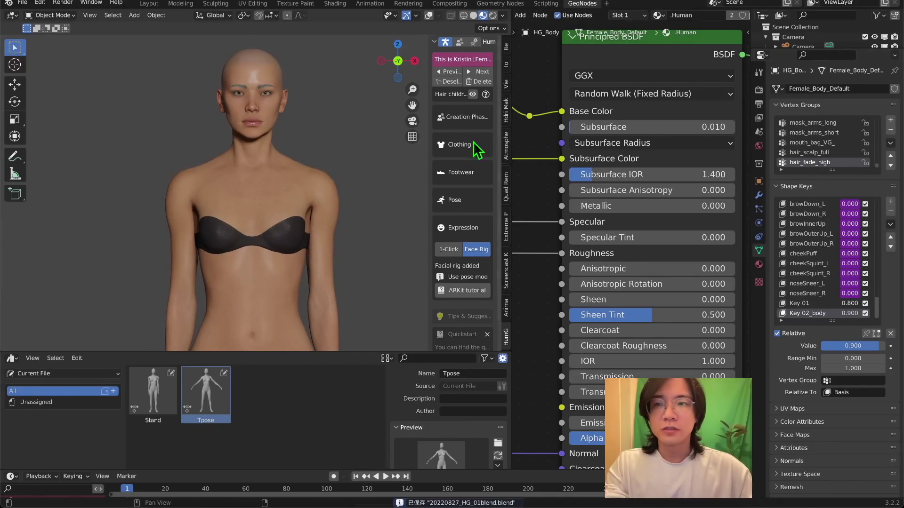
- Show the viewport overlays, select the character's armature and switch it to Pose Mode
{"action": "left_click", "coordinate": [47, 15]}
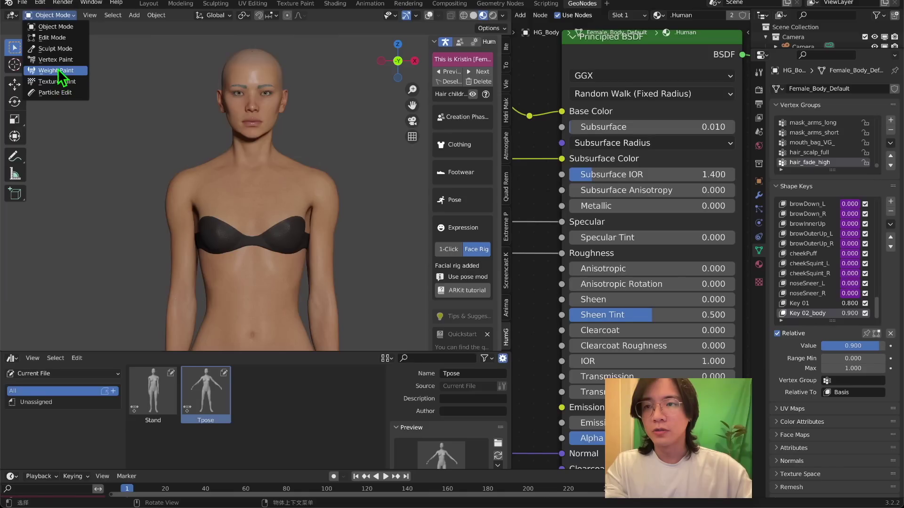
{"action": "left_click", "coordinate": [427, 16]}
{"action": "left_click", "coordinate": [254, 90]}
{"action": "left_click", "coordinate": [254, 89]}
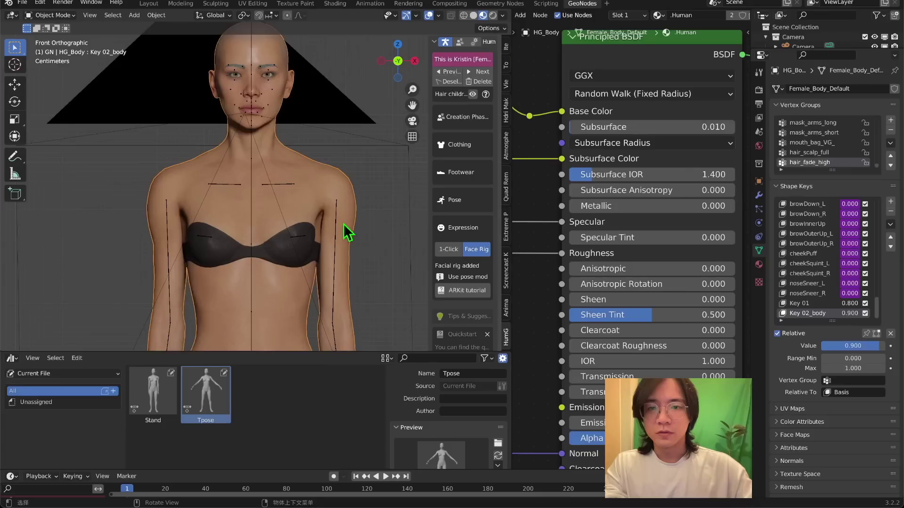
{"action": "left_click", "coordinate": [321, 217]}
{"action": "key", "text": "ctrl+Tab"}
- Try rotating the upper arm bone and mirror the bone selection to the other side
{"action": "left_click_drag", "start_coordinate": [296, 176], "coordinate": [291, 200]}
{"action": "right_click", "coordinate": [290, 198]}
{"action": "middle_click_drag", "start_coordinate": [291, 199], "coordinate": [254, 200]}
{"action": "key", "text": "ctrl+shift+f"}
{"action": "middle_click_drag", "start_coordinate": [284, 160], "coordinate": [283, 173]}
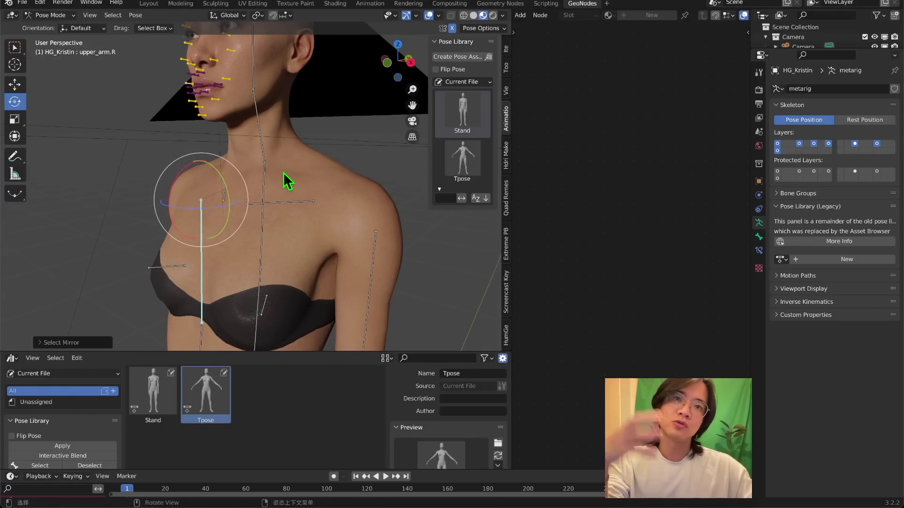
{"action": "key", "text": "ctrl+shift+m"}
- Select the eye_blink_open_L bone and move it down to close the eyes
{"action": "middle_click_drag", "start_coordinate": [307, 161], "coordinate": [273, 167]}
{"action": "left_click", "coordinate": [261, 128]}
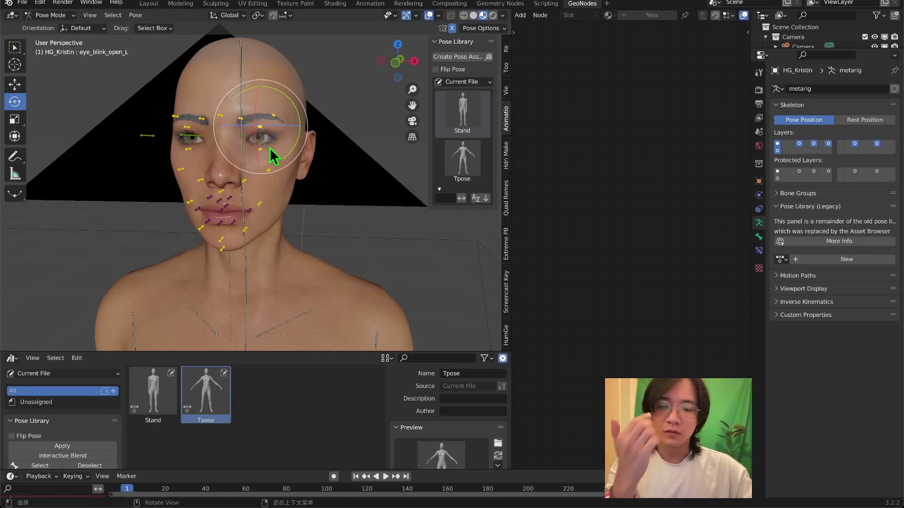
{"action": "key", "text": "g"}
{"action": "left_click", "coordinate": [274, 164]}
- Move the eye_blink_open_L bone back up to open the eyes, and select its mirrored bone
{"action": "scroll", "coordinate": [276, 161], "scroll_direction": "up", "scroll_amount": 3}
{"action": "middle_click_drag", "start_coordinate": [276, 159], "coordinate": [339, 172]}
{"action": "key", "text": "g"}
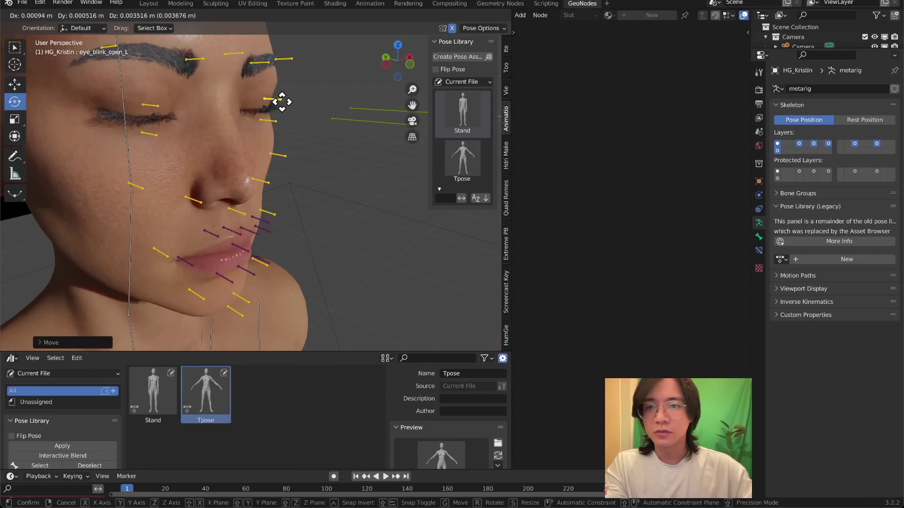
{"action": "left_click", "coordinate": [279, 77]}
{"action": "middle_click_drag", "start_coordinate": [280, 77], "coordinate": [258, 122]}
{"action": "key", "text": "ctrl+shift+m"}
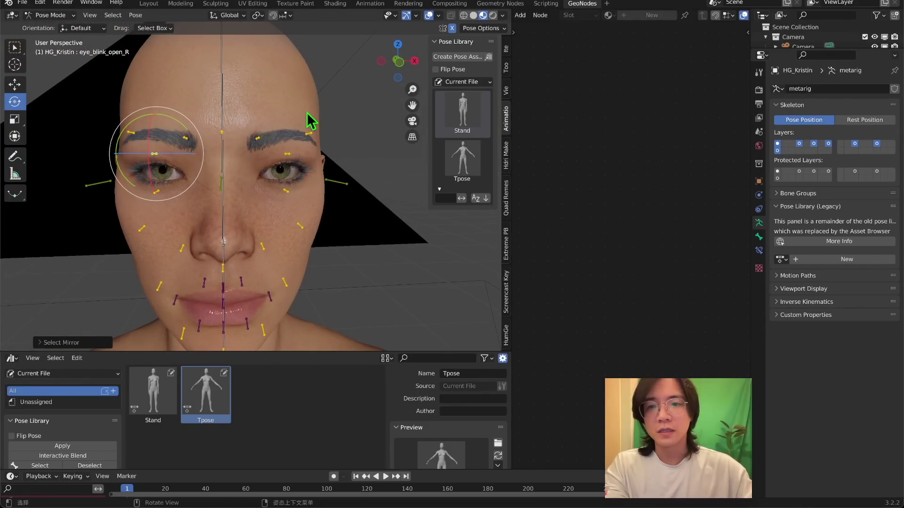
- Select the brow_outer_up_L bone and try moving it
{"action": "left_click", "coordinate": [307, 133]}
{"action": "key", "text": "g"}
{"action": "right_click", "coordinate": [306, 133]}
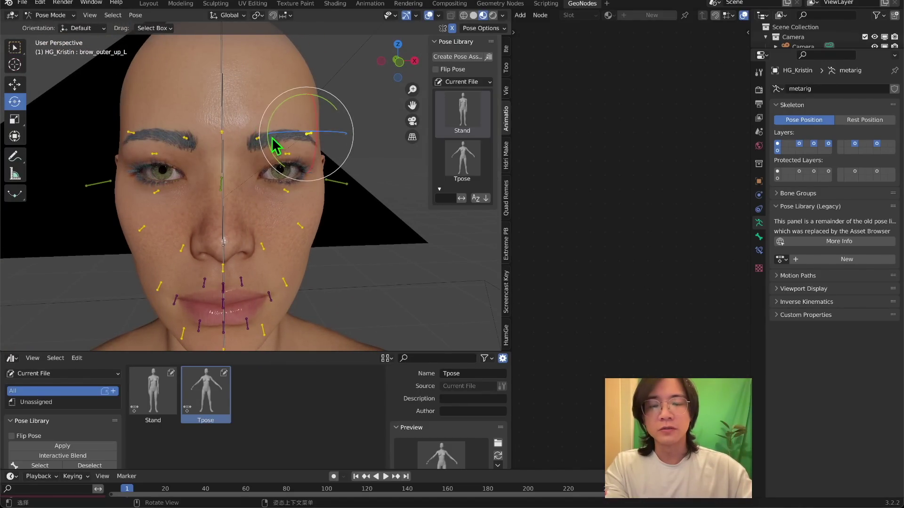
- Move the facial brow bones to lower both eyebrows slightly
{"action": "middle_click_drag", "start_coordinate": [263, 133], "coordinate": [258, 151]}
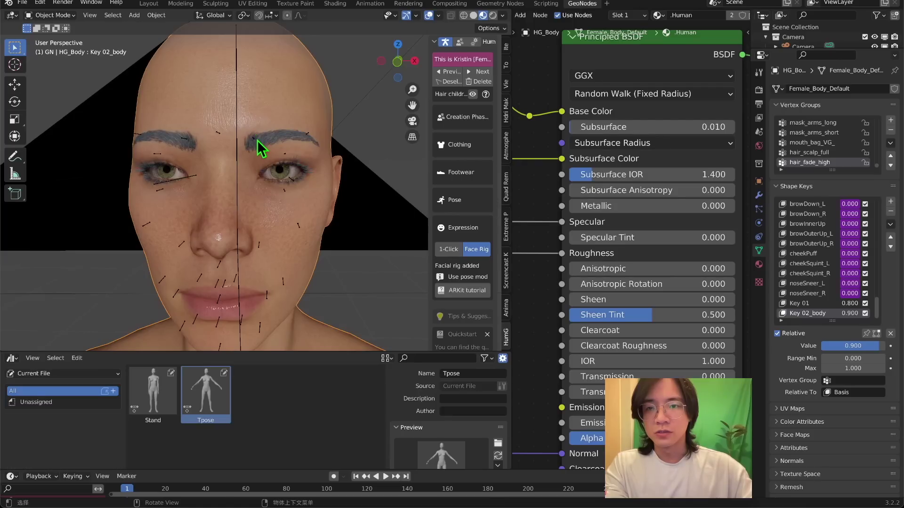
{"action": "left_click", "coordinate": [258, 143]}
{"action": "left_click_drag", "start_coordinate": [257, 142], "coordinate": [262, 182]}
{"action": "middle_click_drag", "start_coordinate": [261, 182], "coordinate": [292, 159]}
{"action": "left_click_drag", "start_coordinate": [292, 160], "coordinate": [289, 121]}
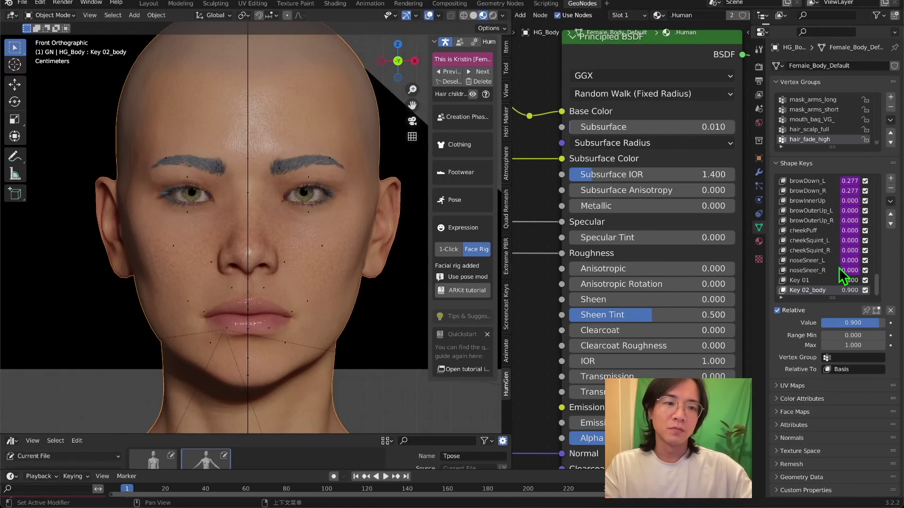
- Make Basis the active shape key of the body, enter Edit Mode and select all vertices
{"action": "scroll", "coordinate": [840, 268], "scroll_direction": "up", "scroll_amount": 15}
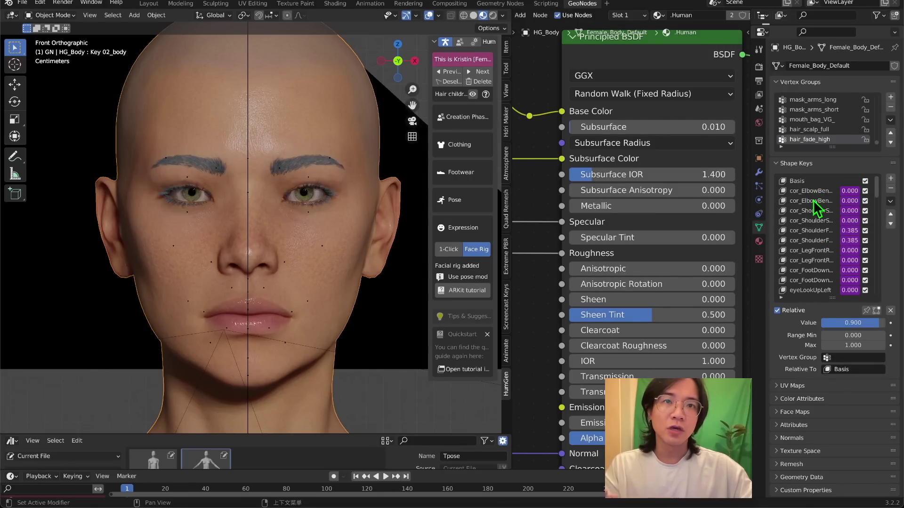
{"action": "scroll", "coordinate": [818, 208], "scroll_direction": "down", "scroll_amount": 15}
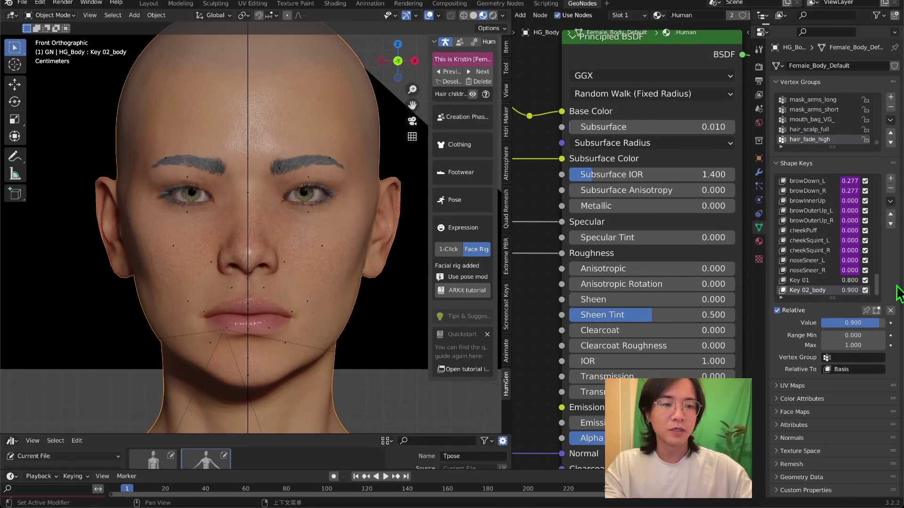
{"action": "scroll", "coordinate": [380, 241], "scroll_direction": "up", "scroll_amount": 2}
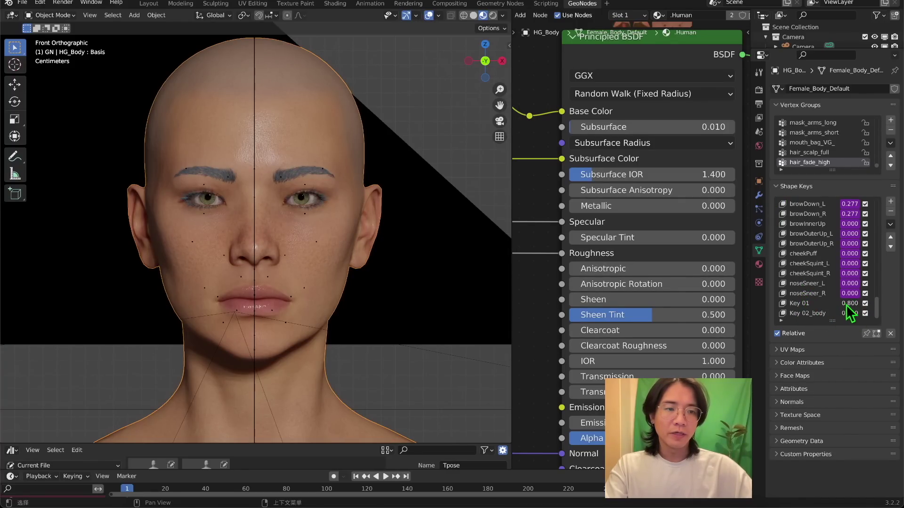
{"action": "left_click_drag", "start_coordinate": [877, 307], "coordinate": [877, 208]}
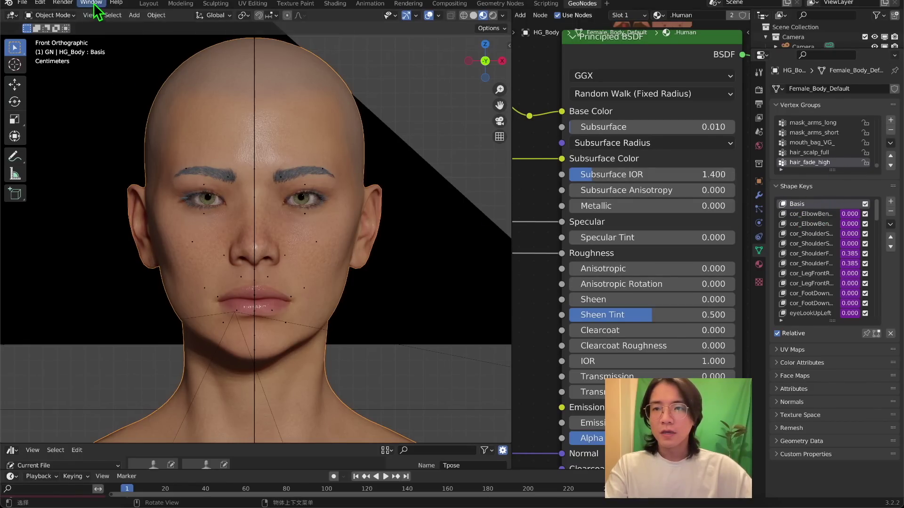
{"action": "left_click", "coordinate": [57, 16]}
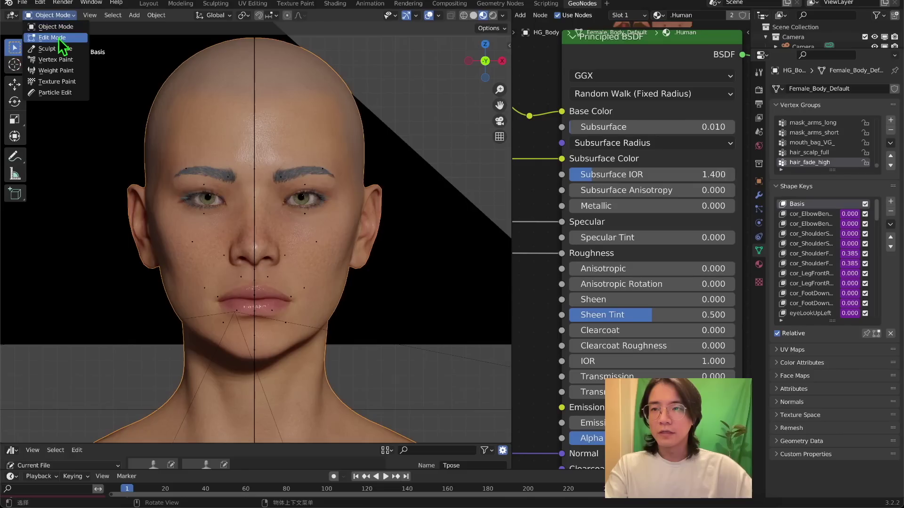
{"action": "left_click", "coordinate": [58, 39]}
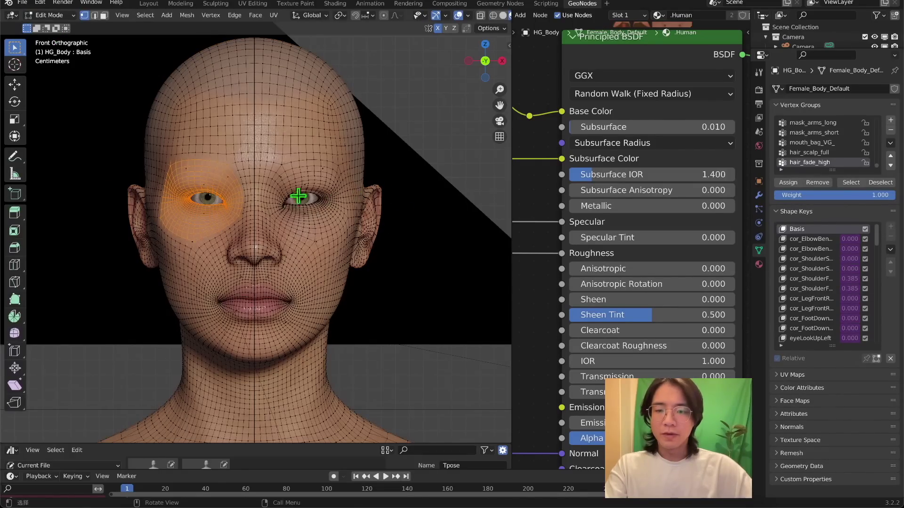
{"action": "key", "text": "a"}
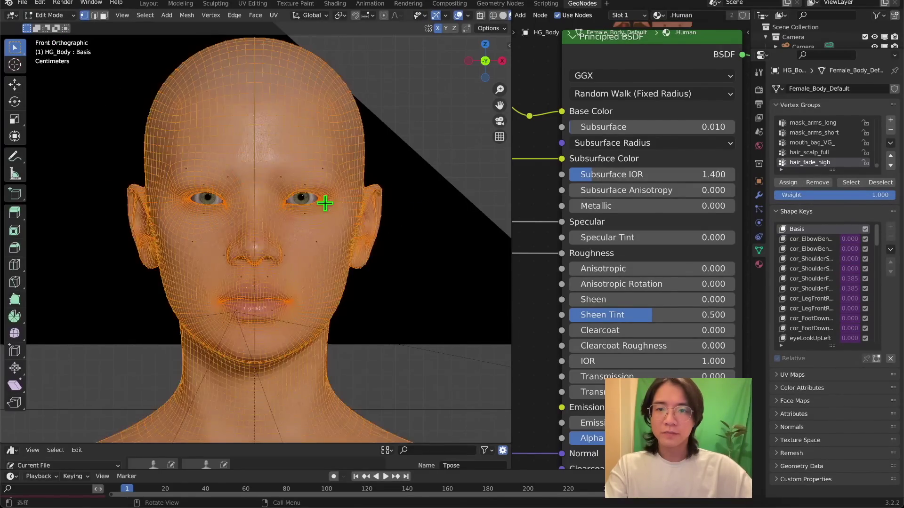
- Apply Blend from Shape to all body vertices, using Key 01 as the source shape with Add enabled
{"action": "scroll", "coordinate": [376, 208], "scroll_direction": "down", "scroll_amount": 5}
{"action": "middle_click_drag", "start_coordinate": [386, 144], "coordinate": [296, 179]}
{"action": "scroll", "coordinate": [349, 168], "scroll_direction": "down", "scroll_amount": 4}
{"action": "scroll", "coordinate": [339, 179], "scroll_direction": "down", "scroll_amount": 2}
{"action": "left_click_drag", "start_coordinate": [499, 106], "coordinate": [506, 40]}
{"action": "scroll", "coordinate": [231, 23], "scroll_direction": "up", "scroll_amount": 2}
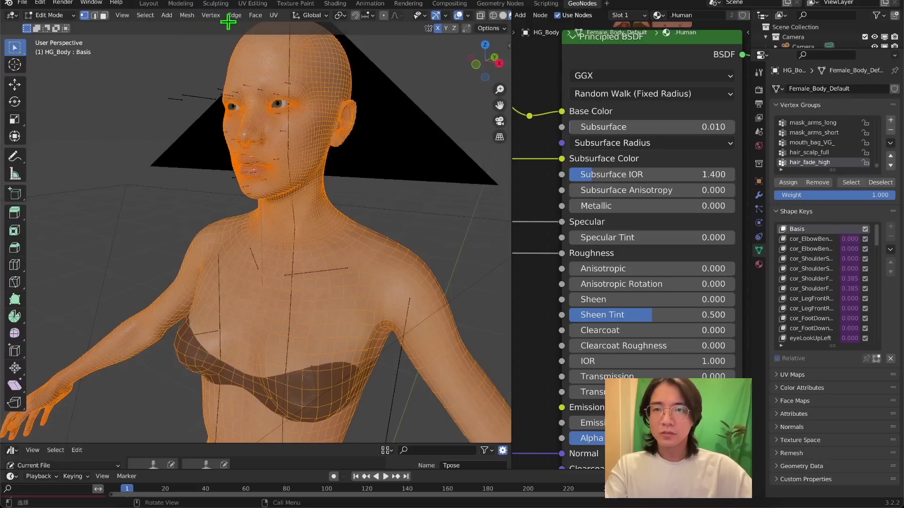
{"action": "left_click", "coordinate": [212, 15]}
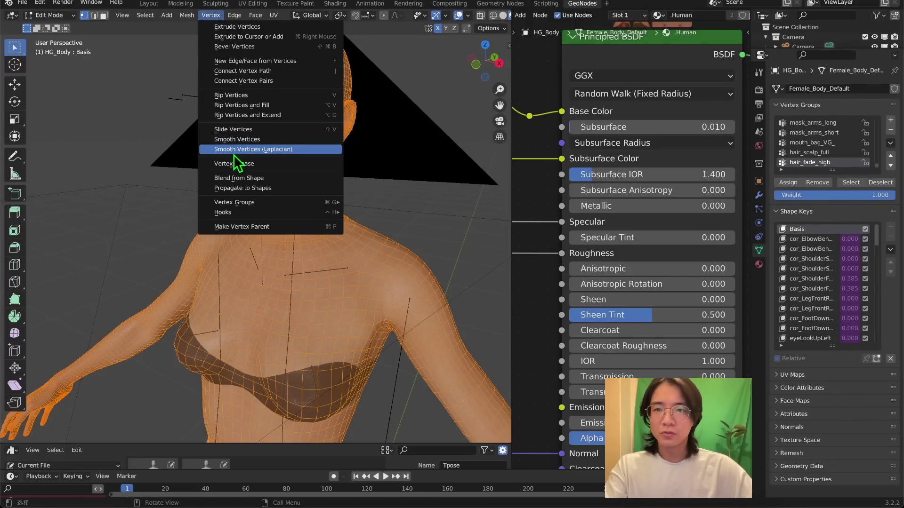
{"action": "left_click", "coordinate": [255, 180]}
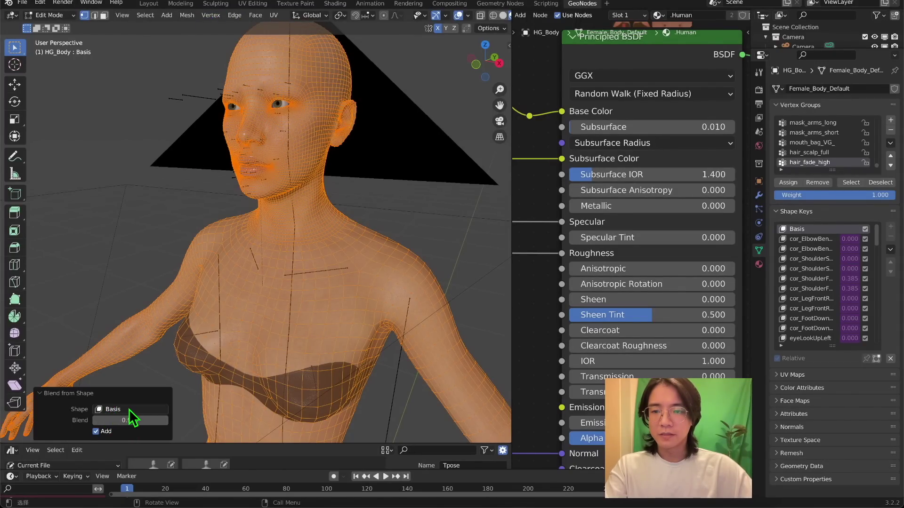
{"action": "left_click", "coordinate": [129, 409]}
{"action": "scroll", "coordinate": [134, 390], "scroll_direction": "down", "scroll_amount": 20}
{"action": "scroll", "coordinate": [147, 346], "scroll_direction": "down", "scroll_amount": 15}
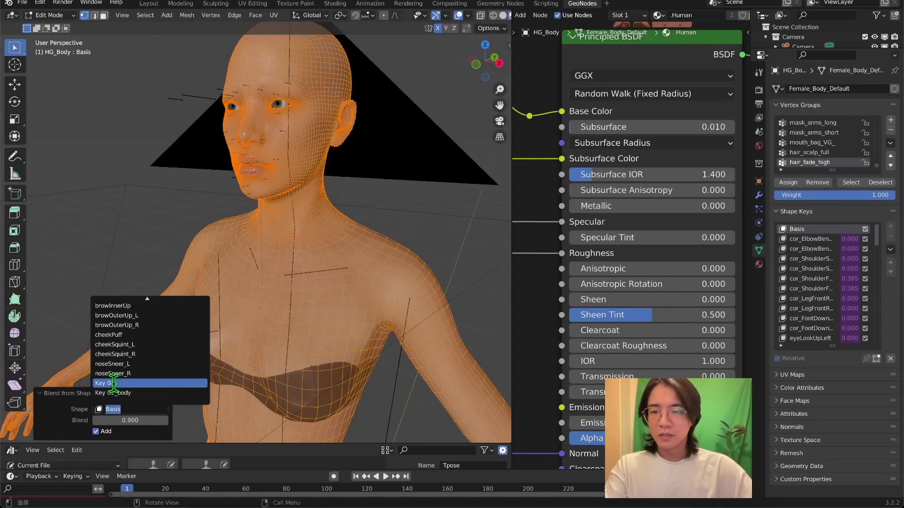
{"action": "left_click", "coordinate": [115, 383]}
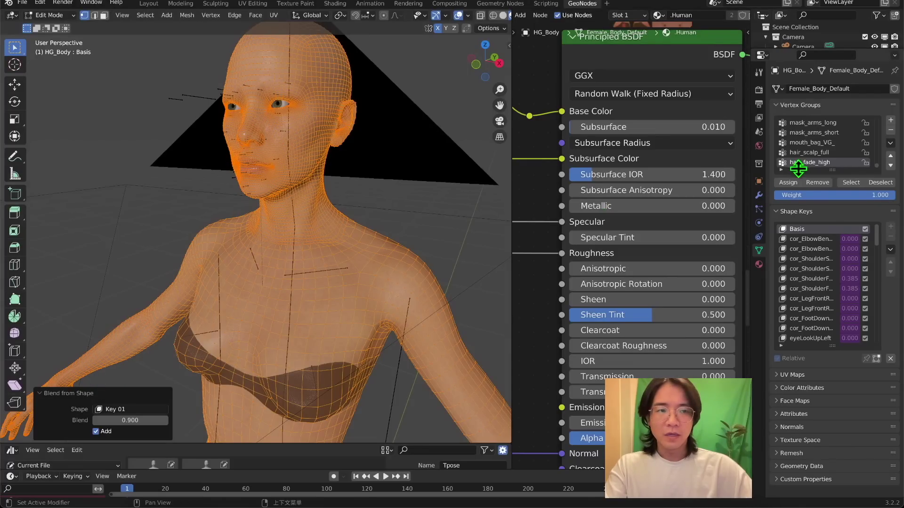
- Set the Key 01 blend amount to 0.8 to match its shape key value, and deselect the vertices
{"action": "left_click_drag", "start_coordinate": [878, 236], "coordinate": [864, 339]}
{"action": "left_click", "coordinate": [137, 421]}
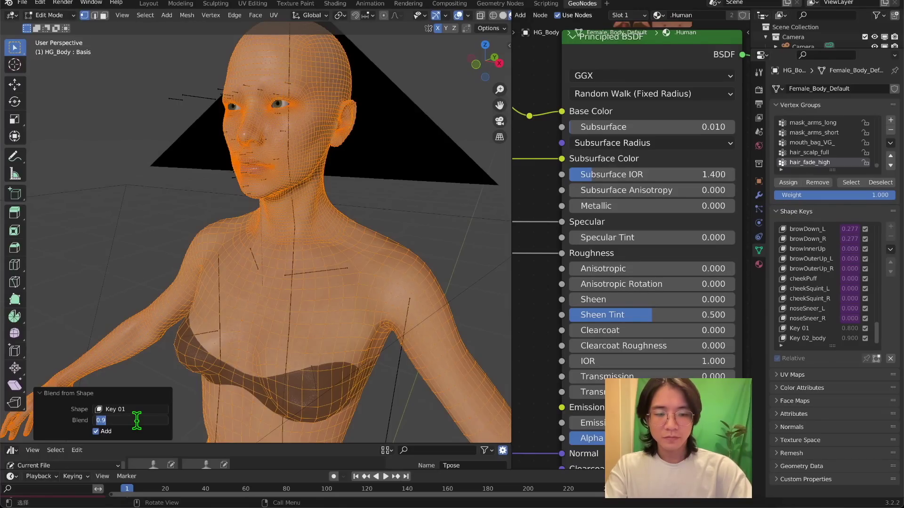
{"action": "key", "text": "Return"}
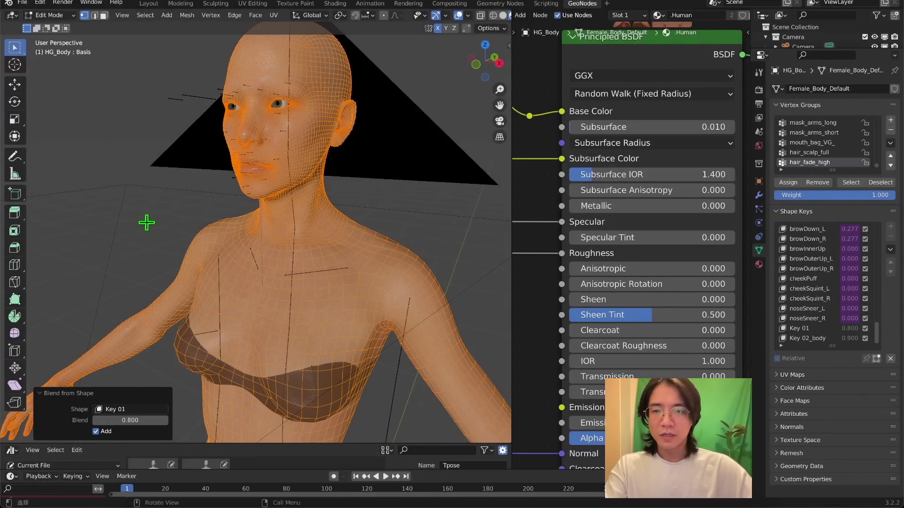
{"action": "left_click", "coordinate": [191, 223]}
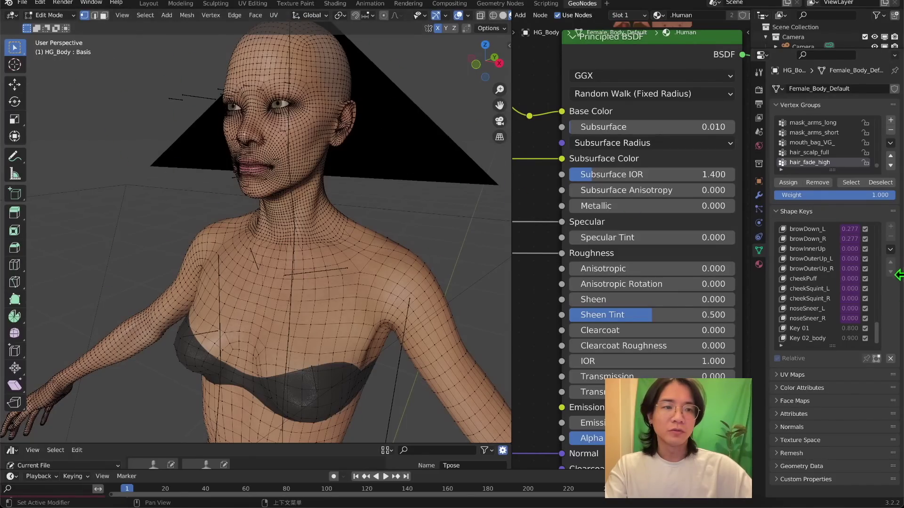
- Select all vertices again, blend the Key 02_body shape into Basis at 0.9 with Add enabled, and deselect them
{"action": "key", "text": "a"}
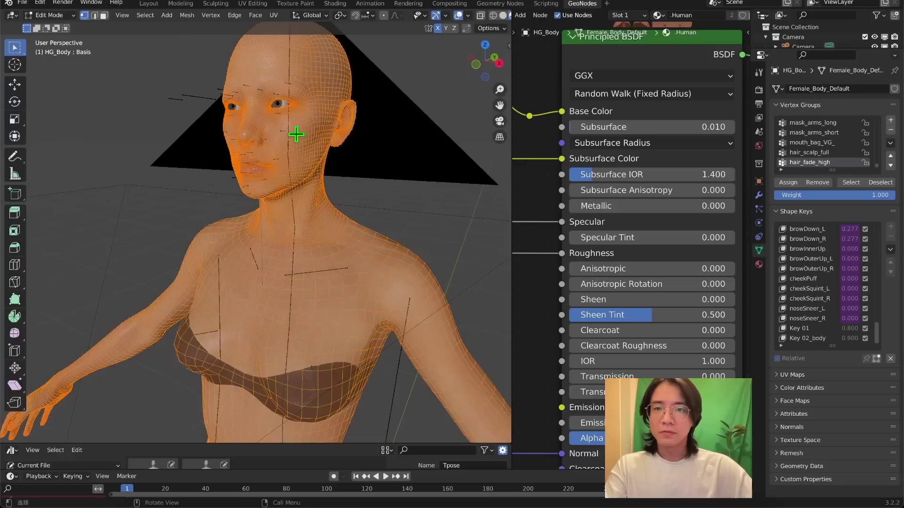
{"action": "left_click", "coordinate": [211, 15]}
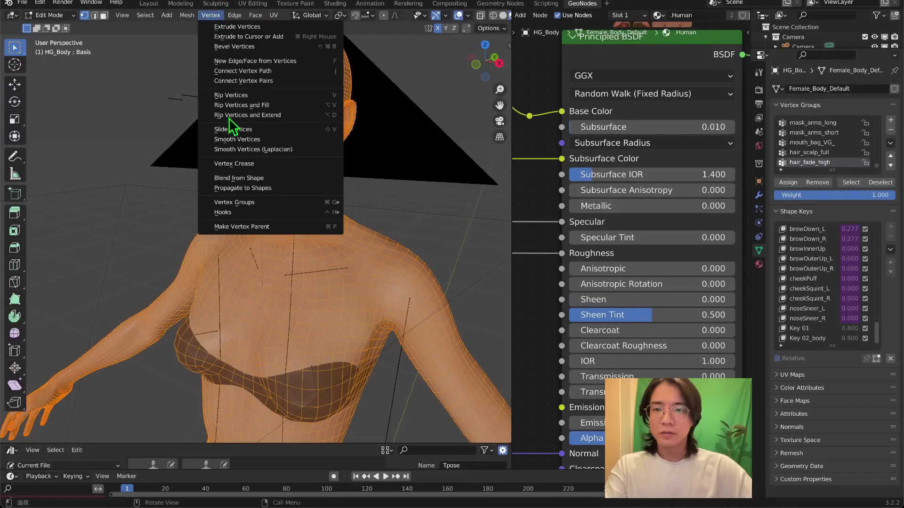
{"action": "left_click", "coordinate": [237, 179]}
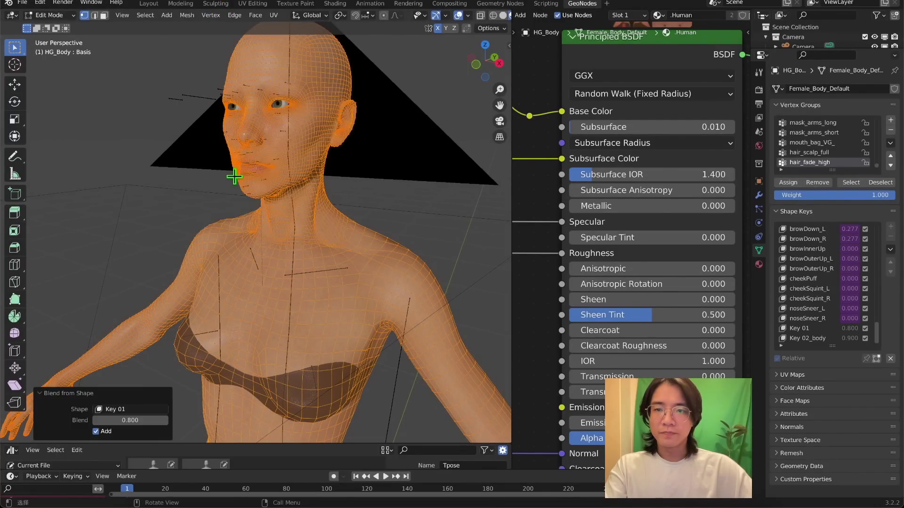
{"action": "left_click", "coordinate": [120, 409]}
{"action": "scroll", "coordinate": [132, 384], "scroll_direction": "down", "scroll_amount": 5}
{"action": "scroll", "coordinate": [132, 384], "scroll_direction": "down", "scroll_amount": 10}
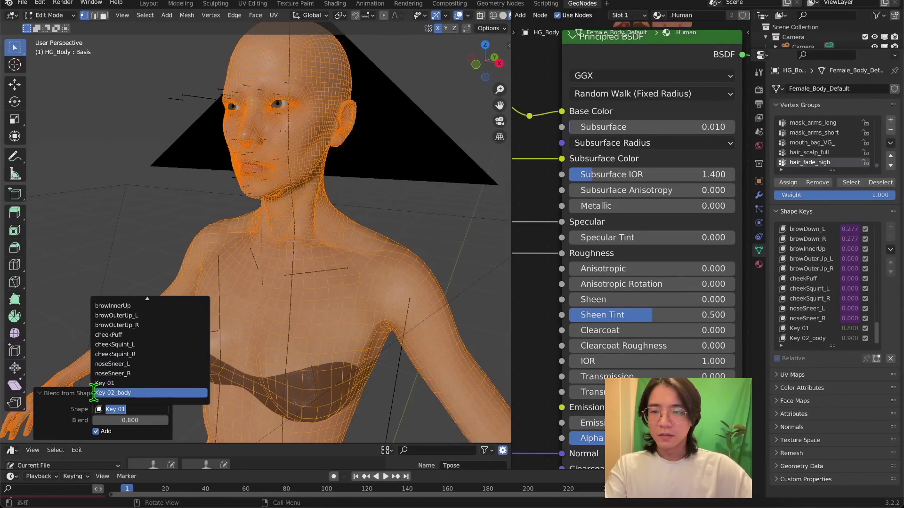
{"action": "left_click", "coordinate": [130, 395]}
{"action": "left_click", "coordinate": [130, 420]}
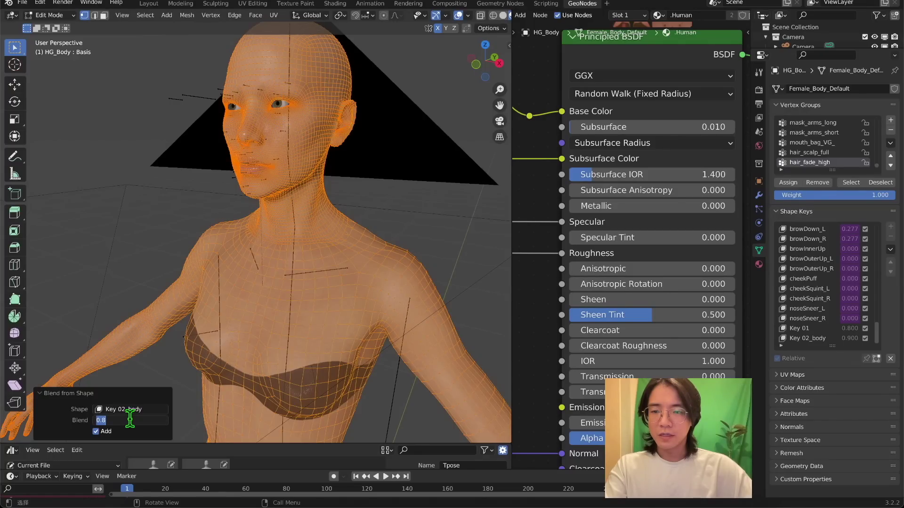
{"action": "type", "text": "0.9"}
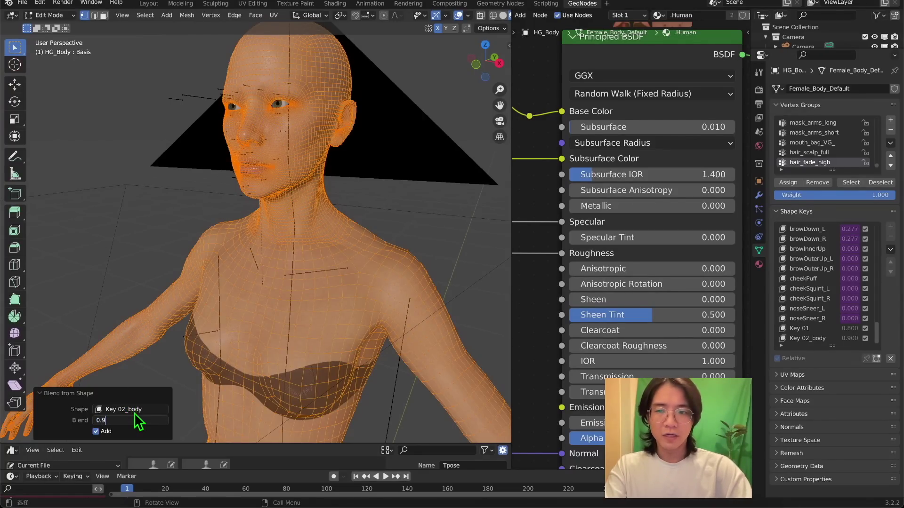
{"action": "key", "text": "Return"}
{"action": "left_click", "coordinate": [86, 254]}
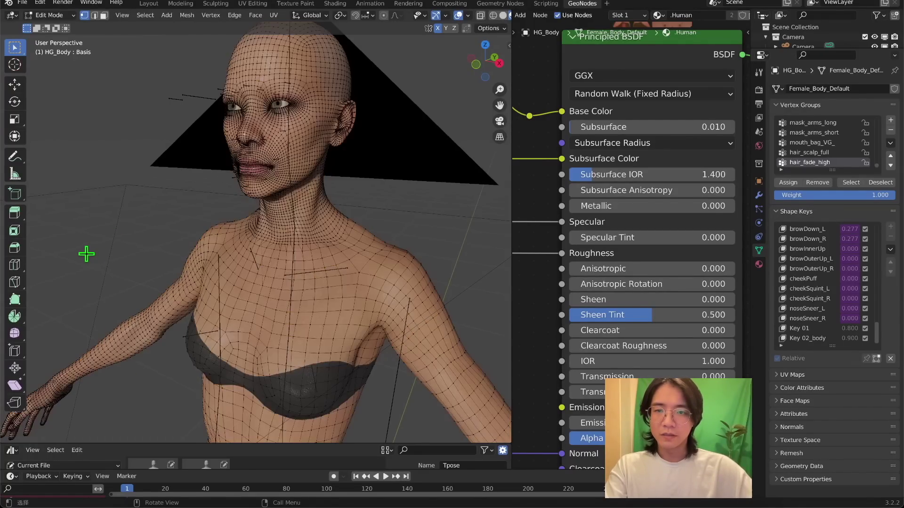
- Return the body mesh to Object Mode
{"action": "middle_click_drag", "start_coordinate": [155, 242], "coordinate": [213, 238]}
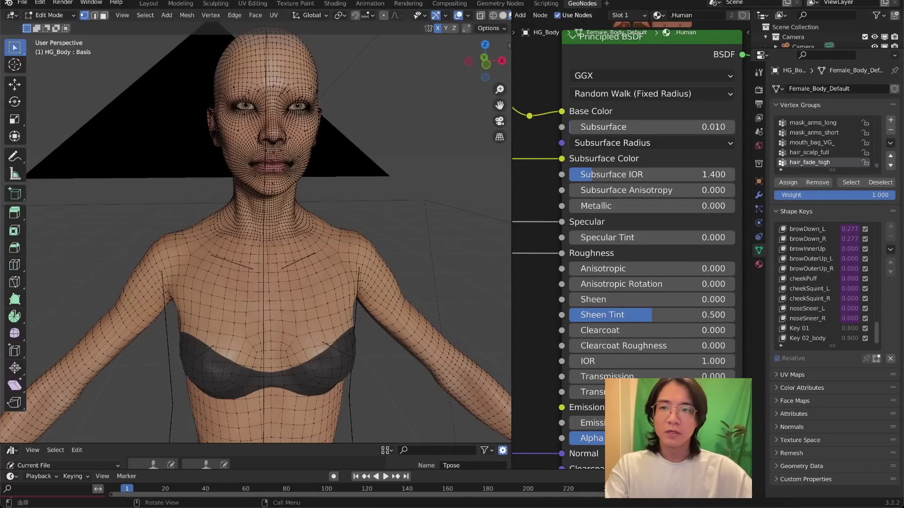
{"action": "left_click", "coordinate": [55, 14]}
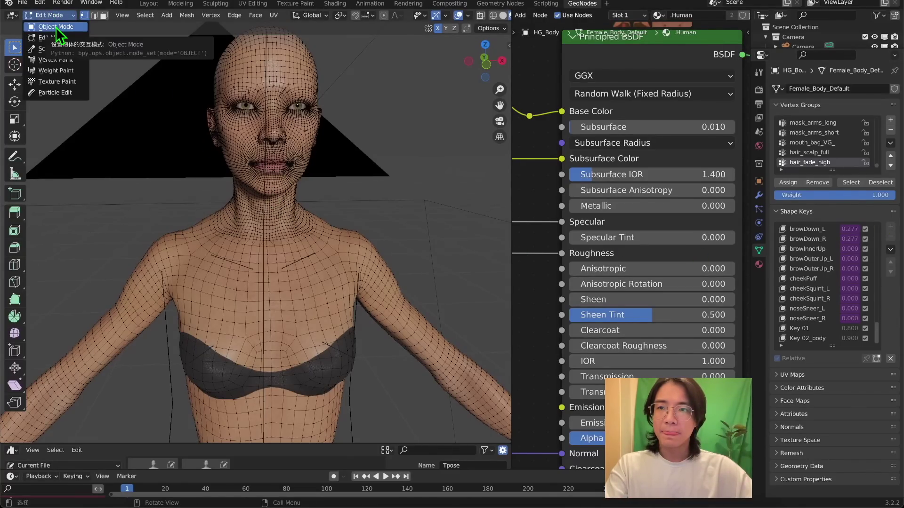
{"action": "left_click", "coordinate": [56, 27]}
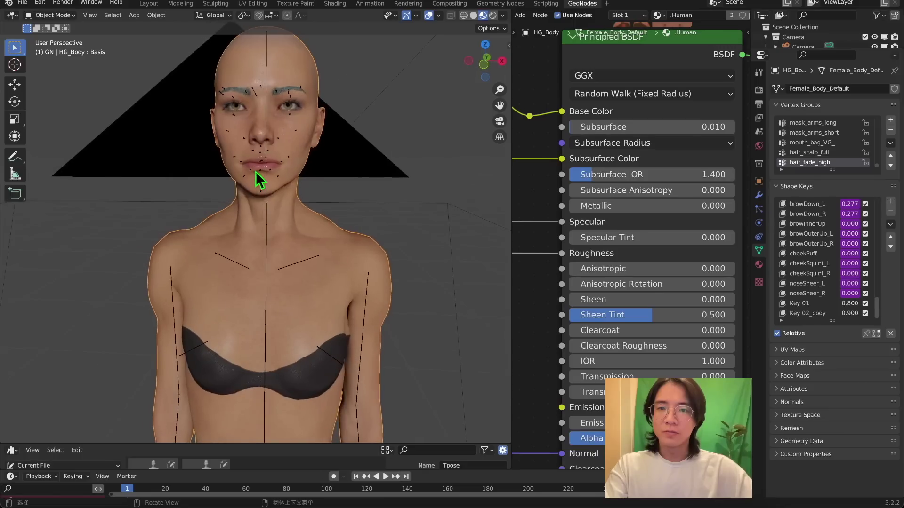
- Disable the Key 01 and Key 02_body shape keys to check the blended Basis on the body
{"action": "middle_click_drag", "start_coordinate": [258, 172], "coordinate": [272, 174]}
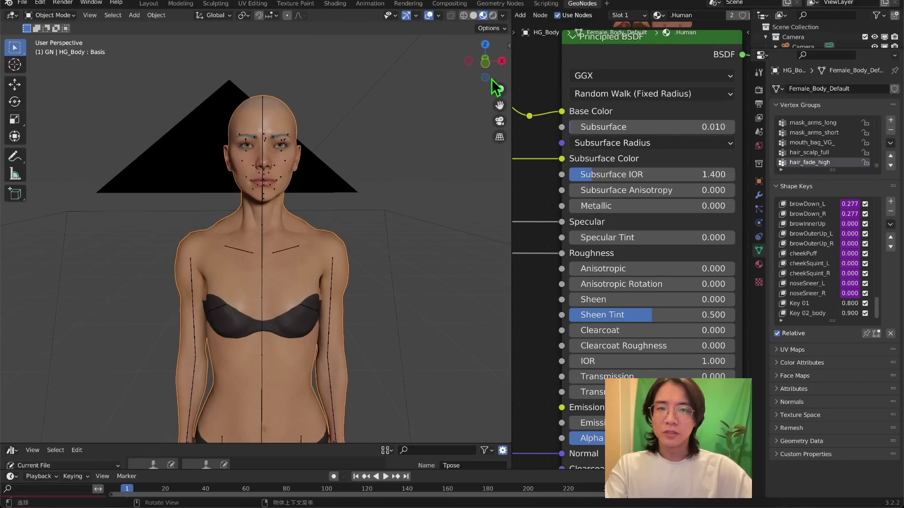
{"action": "left_click", "coordinate": [486, 61]}
{"action": "left_click", "coordinate": [503, 61]}
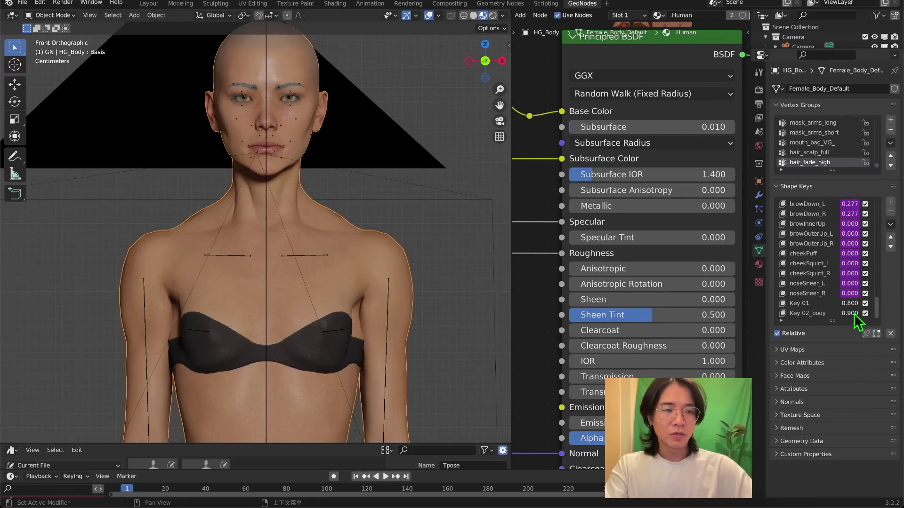
{"action": "left_click", "coordinate": [865, 303]}
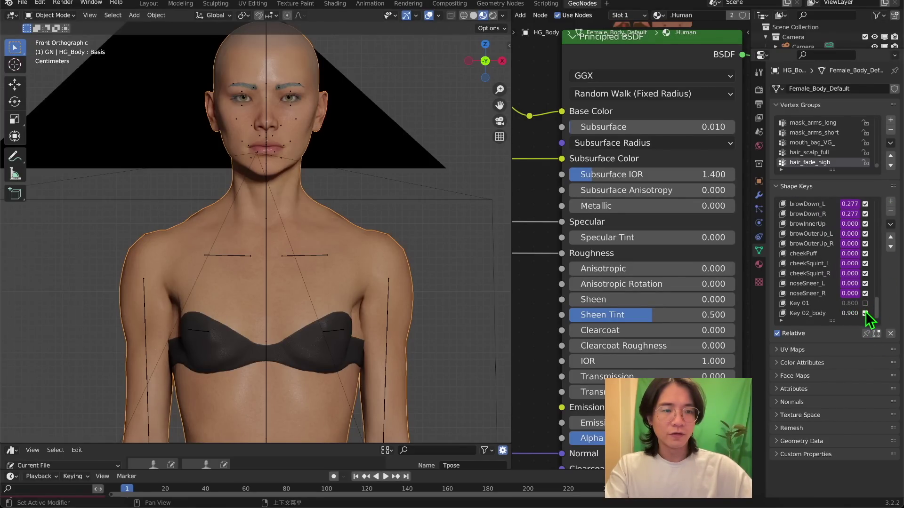
{"action": "left_click", "coordinate": [865, 313]}
{"action": "mouse_move", "coordinate": [323, 196]}
{"action": "middle_mouse_down"}
{"action": "mouse_move", "coordinate": [249, 213]}
{"action": "mouse_move", "coordinate": [392, 205]}
{"action": "mouse_move", "coordinate": [266, 215]}
{"action": "mouse_move", "coordinate": [337, 204]}
{"action": "middle_mouse_up"}
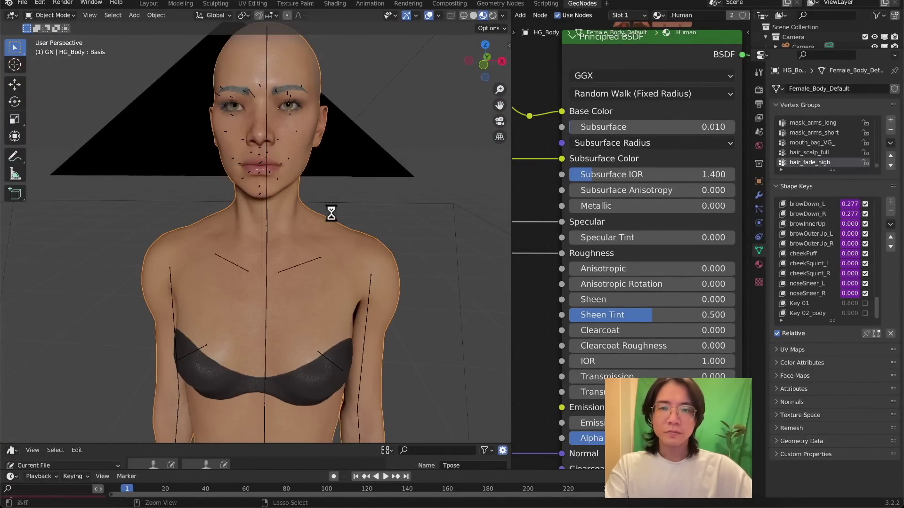
{"action": "middle_click_drag", "start_coordinate": [463, 202], "coordinate": [459, 221]}
- Delete the Key 02_body and Key 01 shape keys, check the body shape and save the file
{"action": "left_click", "coordinate": [827, 314]}
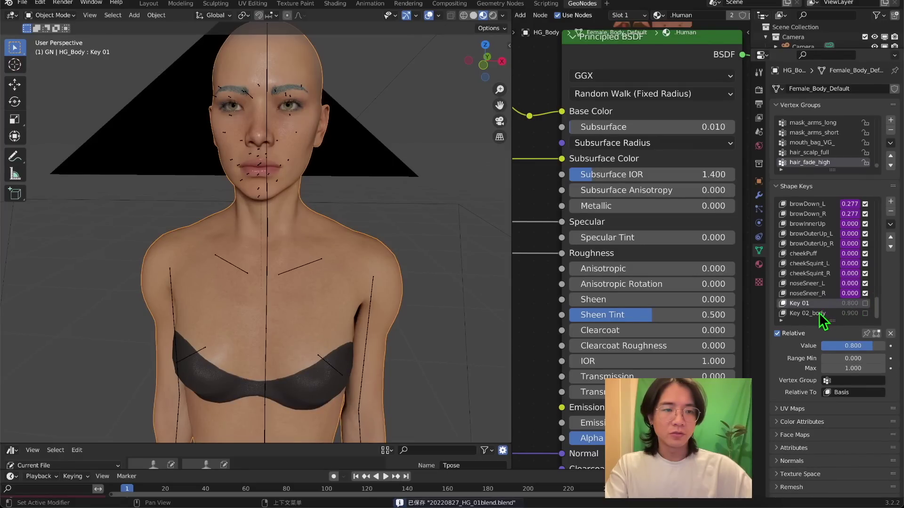
{"action": "left_click", "coordinate": [891, 212]}
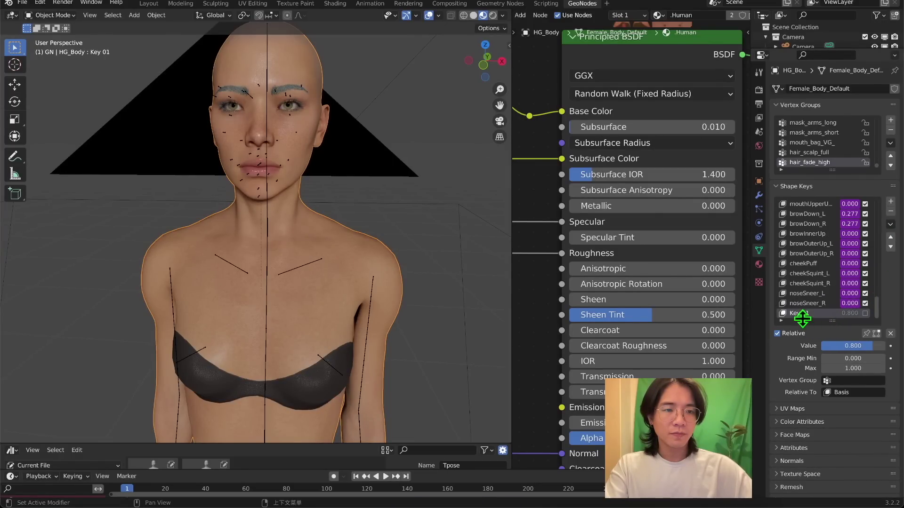
{"action": "left_click", "coordinate": [891, 212]}
{"action": "middle_click_drag", "start_coordinate": [377, 221], "coordinate": [278, 216]}
{"action": "scroll", "coordinate": [278, 216], "scroll_direction": "down", "scroll_amount": 3}
{"action": "middle_click_drag", "start_coordinate": [312, 242], "coordinate": [363, 242]}
{"action": "scroll", "coordinate": [315, 246], "scroll_direction": "up", "scroll_amount": 4}
{"action": "scroll", "coordinate": [315, 246], "scroll_direction": "up", "scroll_amount": 2}
{"action": "key", "text": "ctrl+s"}
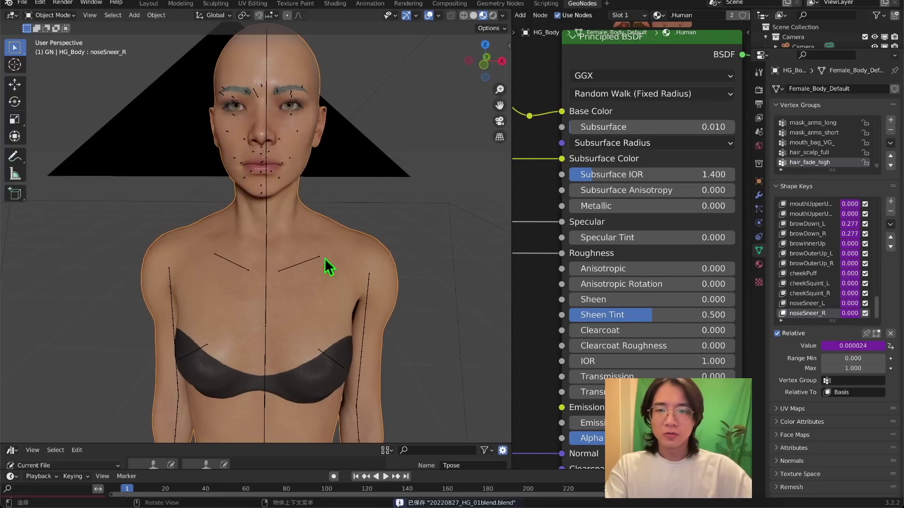
- Put the character's rig into Pose Mode and try rotating the left upper arm bone
{"action": "left_click", "coordinate": [314, 269]}
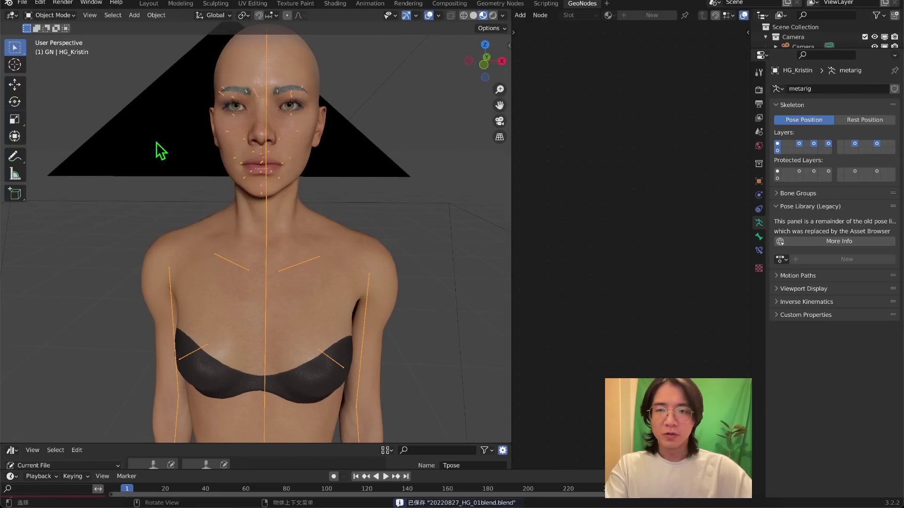
{"action": "left_click", "coordinate": [50, 15]}
{"action": "left_click", "coordinate": [52, 48]}
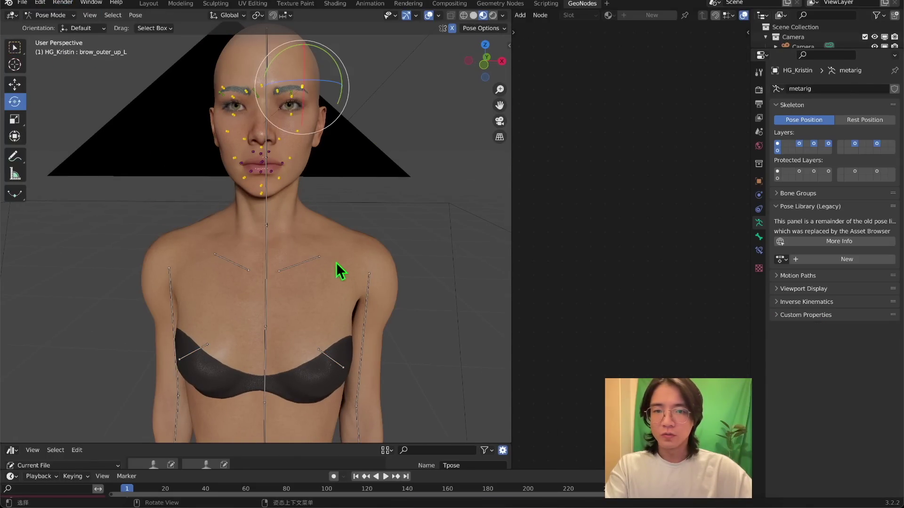
{"action": "left_click", "coordinate": [368, 287]}
{"action": "left_click_drag", "start_coordinate": [363, 246], "coordinate": [369, 276]}
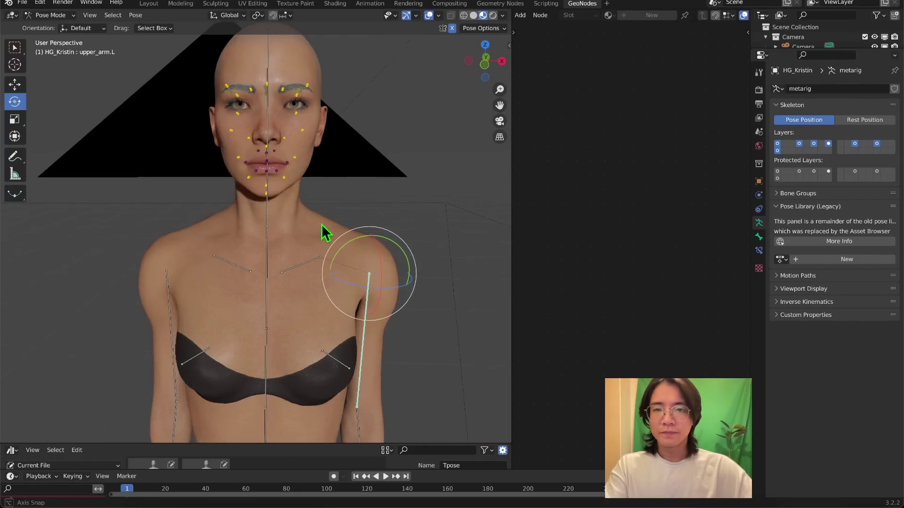
- Try out the face rig by moving the right eye-blink bone and the jaw bone
{"action": "middle_click_drag", "start_coordinate": [323, 232], "coordinate": [318, 200]}
{"action": "left_click", "coordinate": [326, 89]}
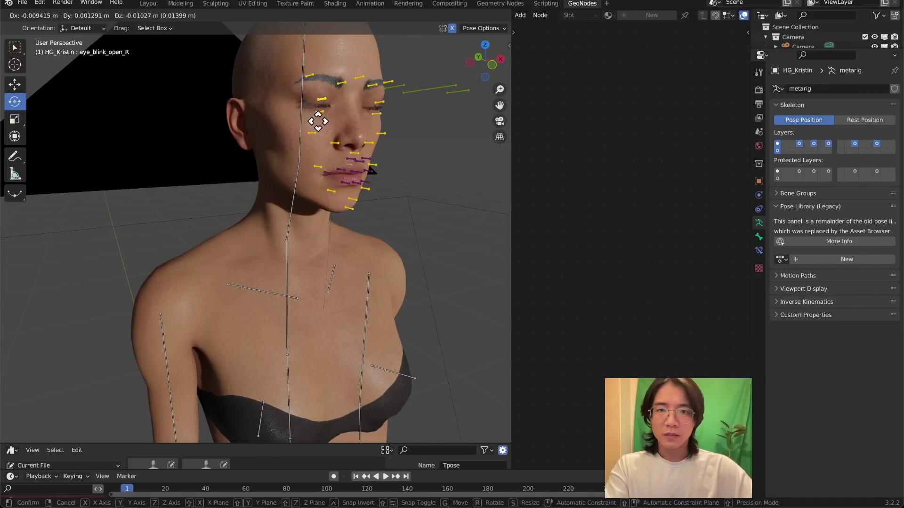
{"action": "middle_click_drag", "start_coordinate": [337, 141], "coordinate": [353, 208]}
{"action": "mouse_move", "coordinate": [351, 213]}
{"action": "left_mouse_down"}
{"action": "mouse_move", "coordinate": [349, 232]}
{"action": "mouse_move", "coordinate": [349, 216]}
{"action": "mouse_move", "coordinate": [335, 212]}
{"action": "left_mouse_up"}
{"action": "middle_click_drag", "start_coordinate": [335, 212], "coordinate": [404, 212]}
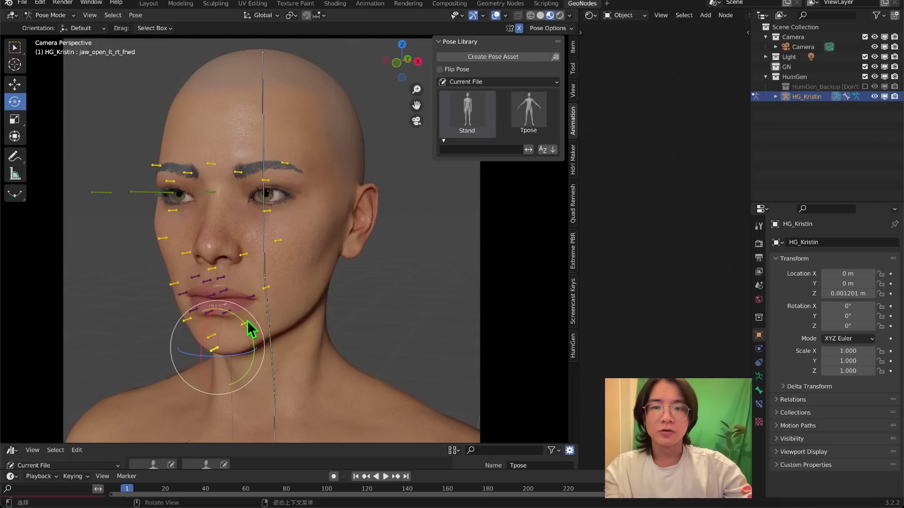
- Return the rig to Object Mode and view the 1-Click expression options before going back to Face Rig
{"action": "left_click", "coordinate": [54, 16]}
{"action": "left_click", "coordinate": [54, 26]}
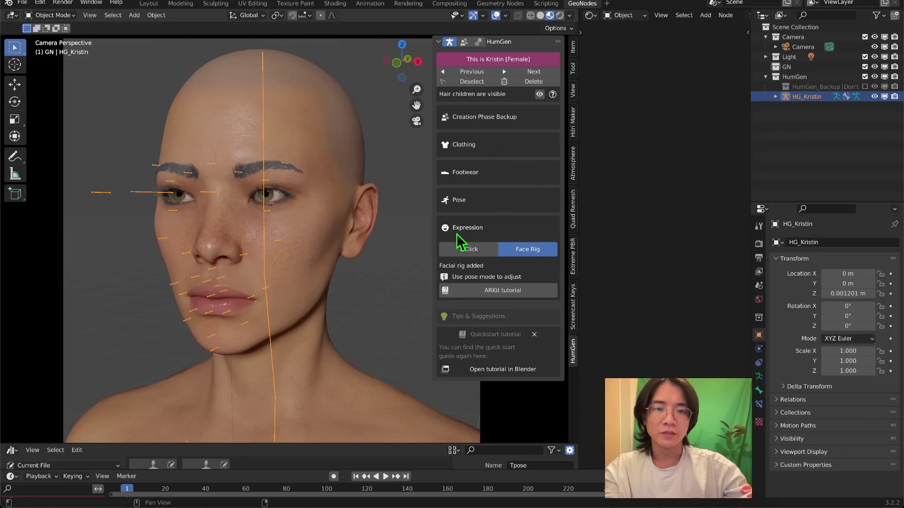
{"action": "left_click", "coordinate": [464, 249]}
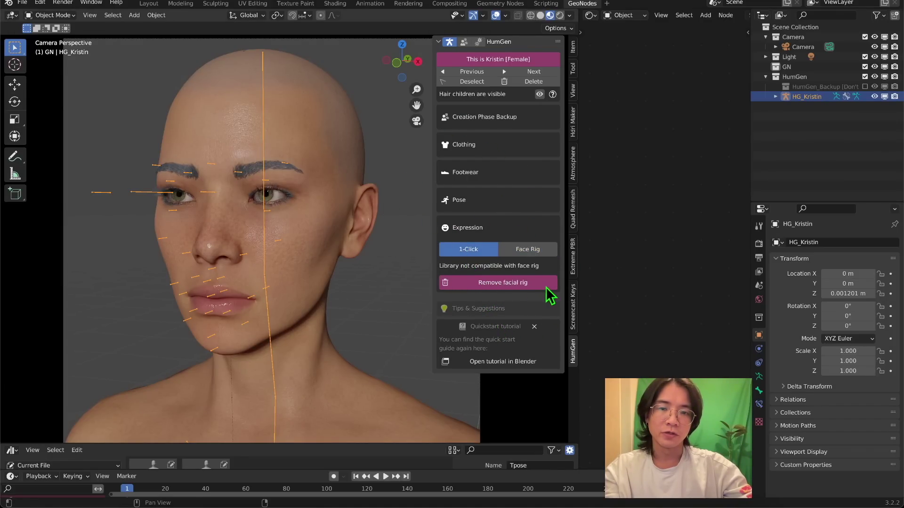
{"action": "left_click", "coordinate": [530, 250]}
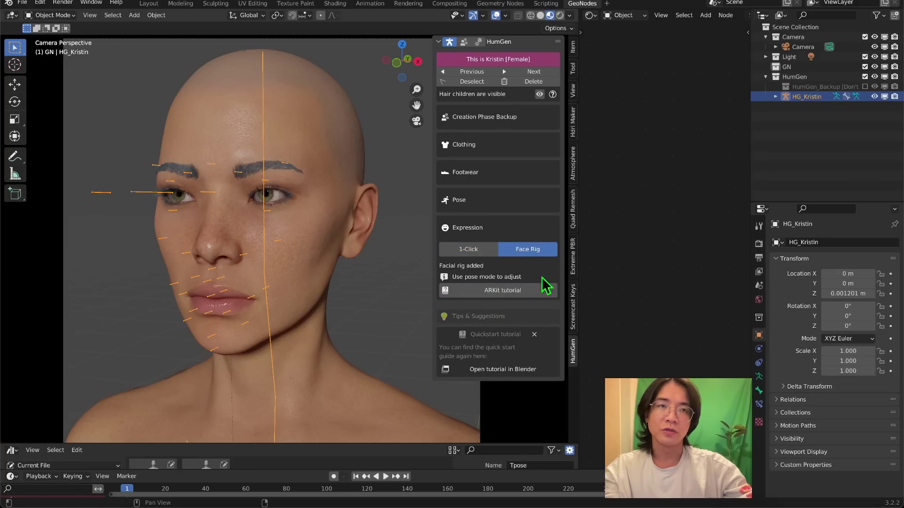
- Add a Subdivision Surface modifier to the character's body mesh
{"action": "left_click", "coordinate": [263, 147]}
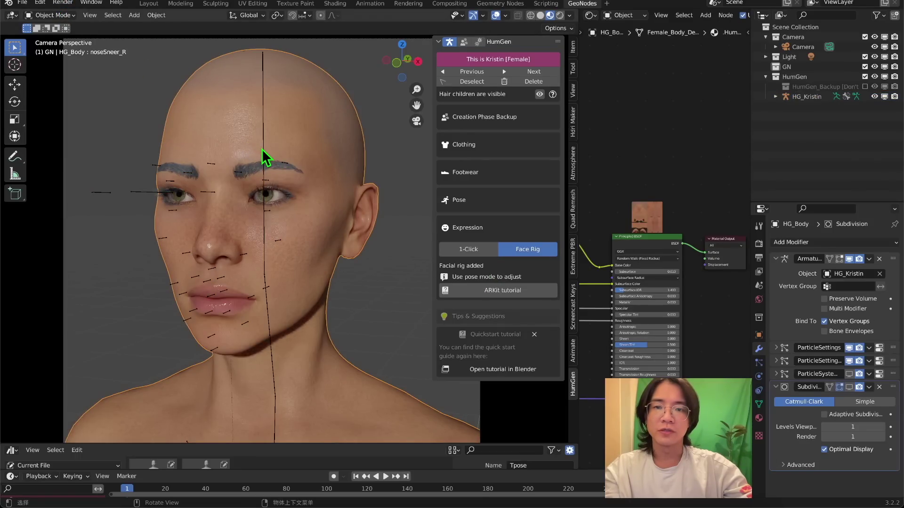
{"action": "left_click", "coordinate": [267, 157]}
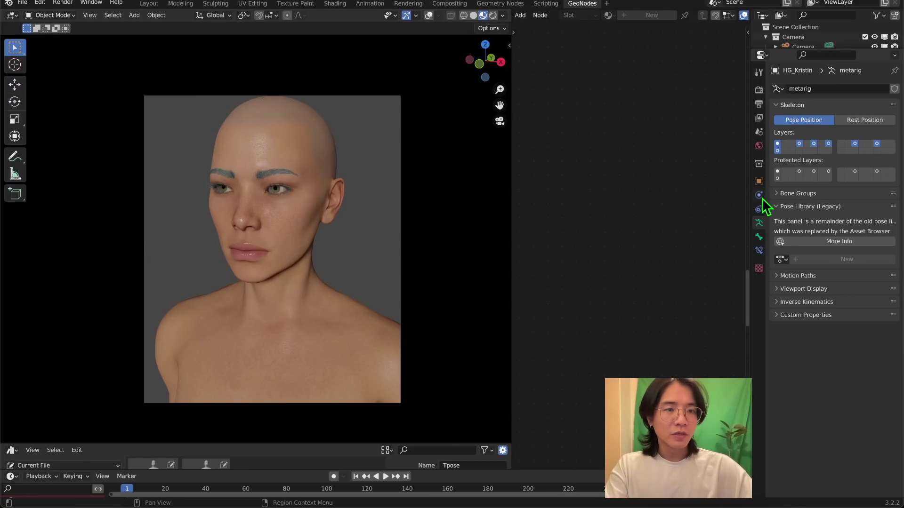
{"action": "left_click", "coordinate": [280, 158]}
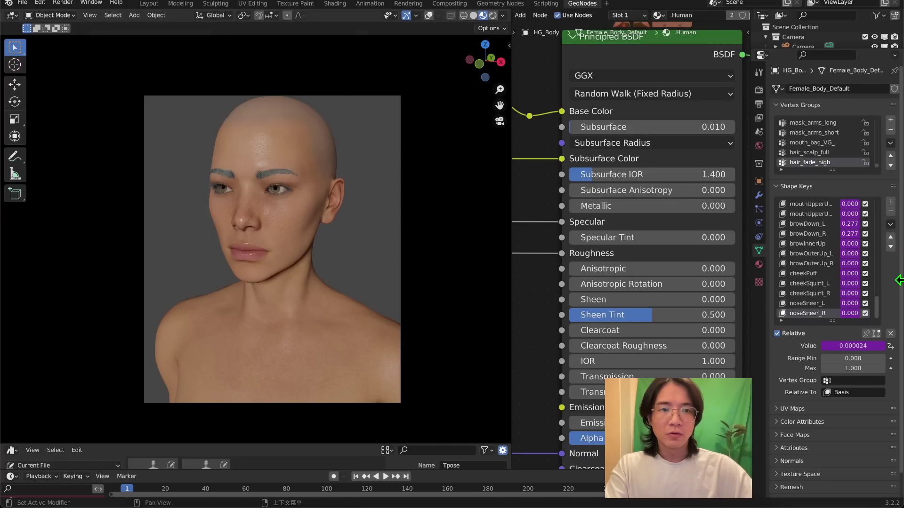
{"action": "left_click", "coordinate": [758, 194]}
{"action": "left_click", "coordinate": [801, 89]}
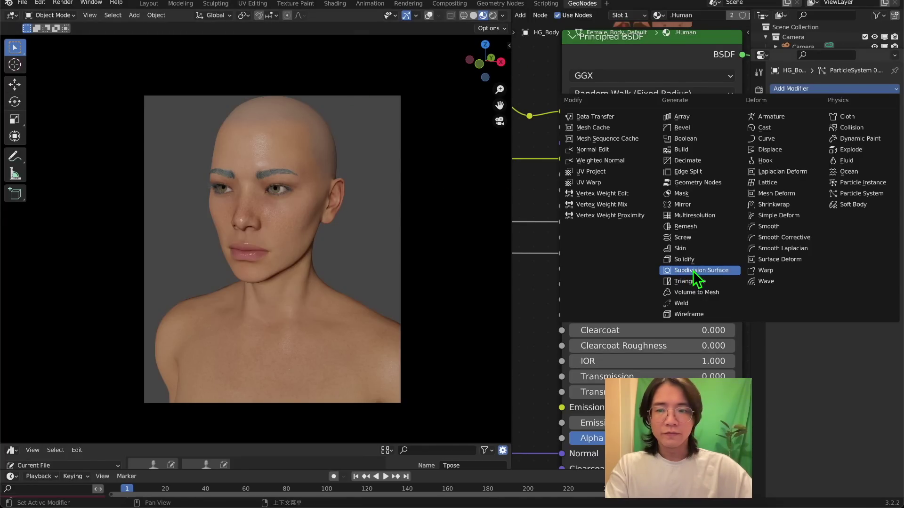
{"action": "left_click", "coordinate": [693, 270]}
- Show the camera view in Rendered shading and fly the camera around the head to reframe the portrait
{"action": "mouse_move", "coordinate": [219, 251]}
{"action": "middle_mouse_down"}
{"action": "mouse_move", "coordinate": [262, 239]}
{"action": "mouse_move", "coordinate": [226, 260]}
{"action": "middle_mouse_up"}
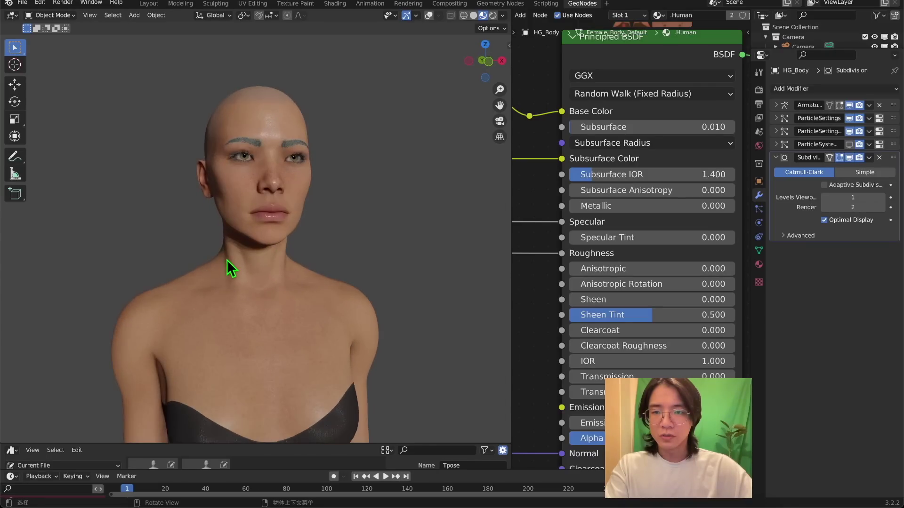
{"action": "key", "text": "KP_0"}
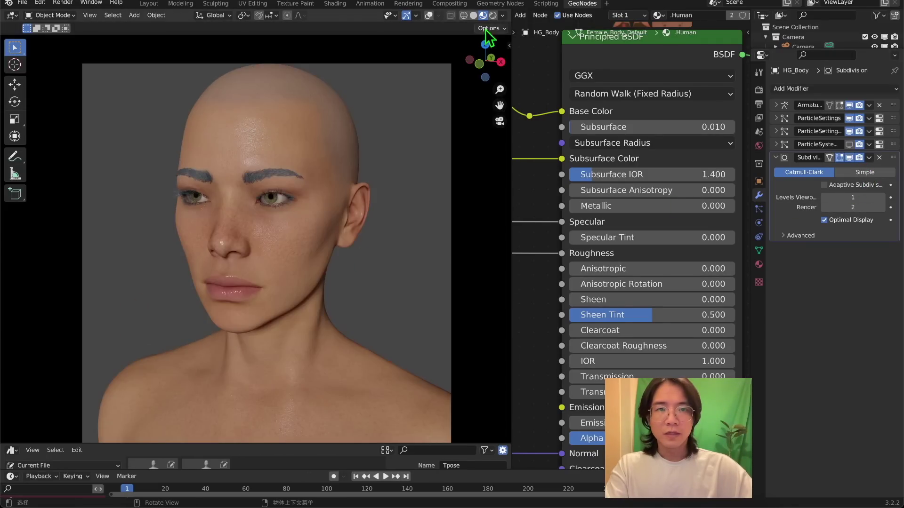
{"action": "scroll", "coordinate": [207, 238], "scroll_direction": "up", "scroll_amount": 6}
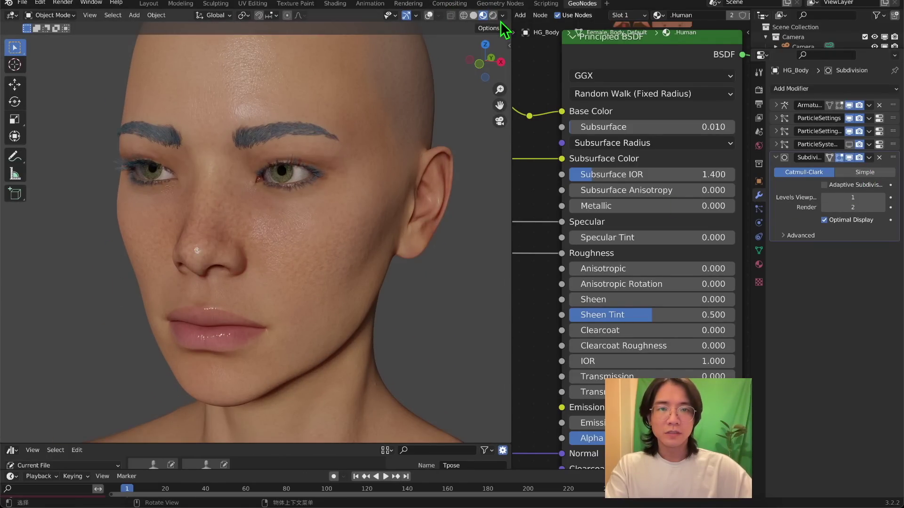
{"action": "left_click", "coordinate": [493, 15]}
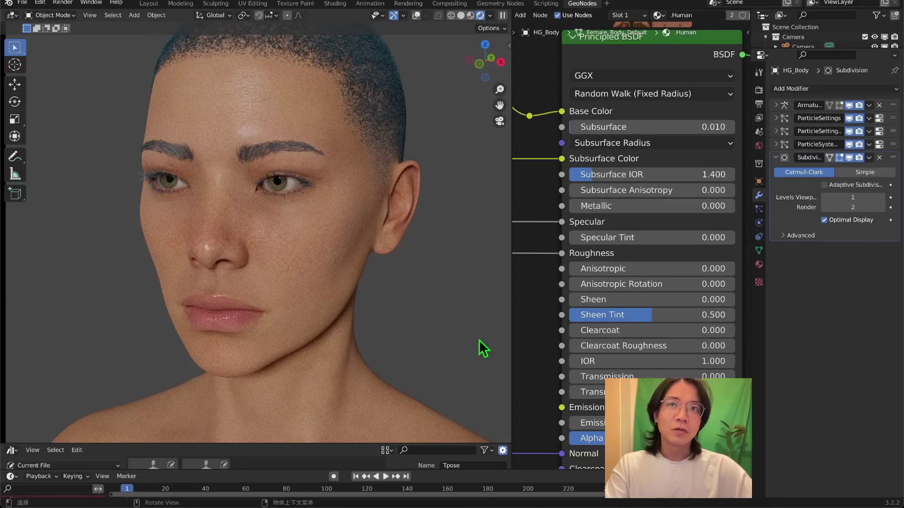
{"action": "key", "text": "shift+grave"}
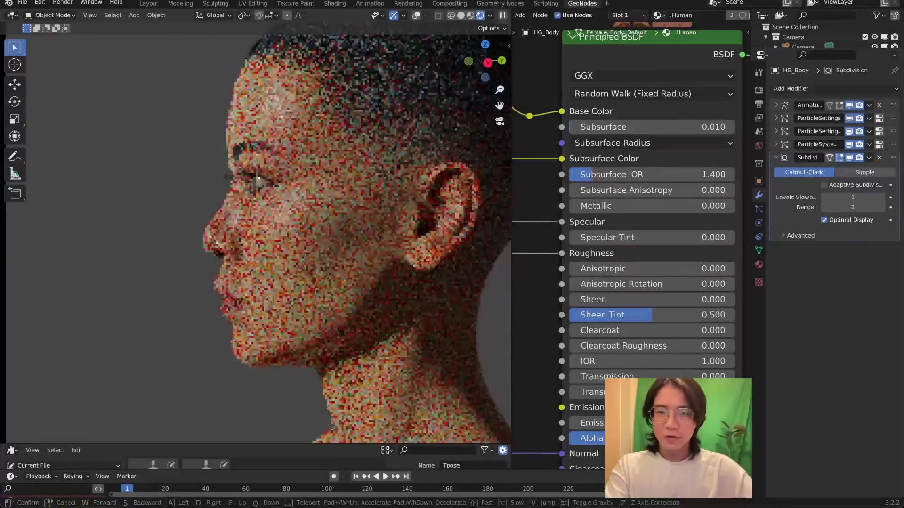
{"action": "key", "text": "a"}
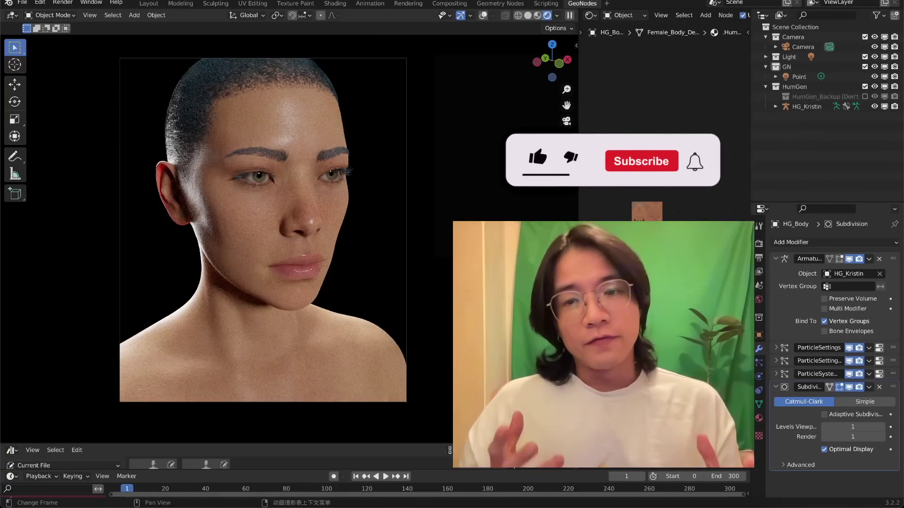